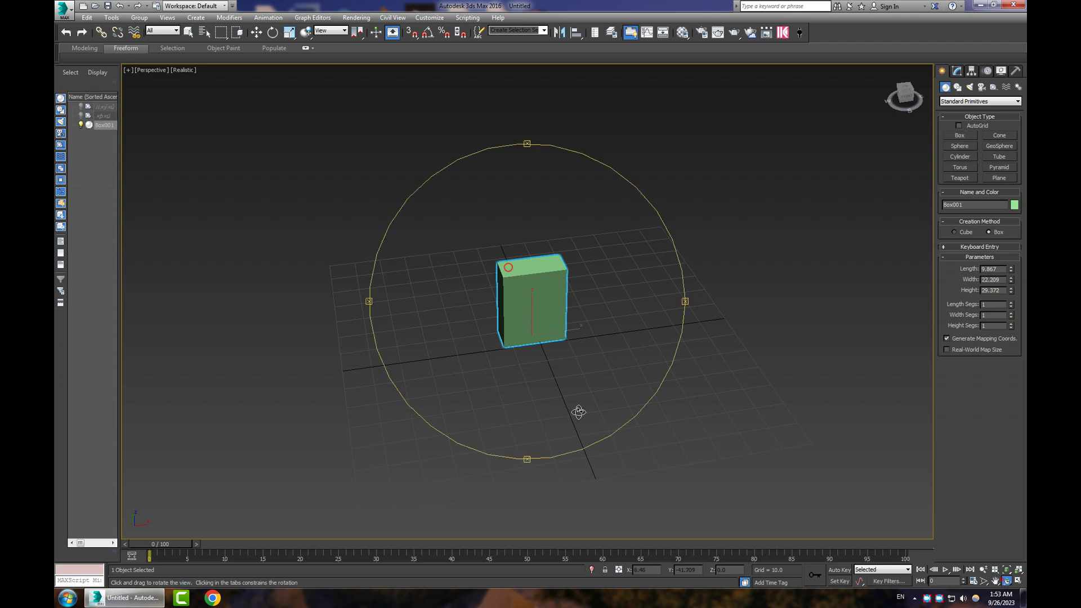
Step: Switch the perspective viewport's shading from Realistic to Hidden Line with the box seen from the front
left_click_drag(577, 436, 564, 408)
left_click(1020, 570)
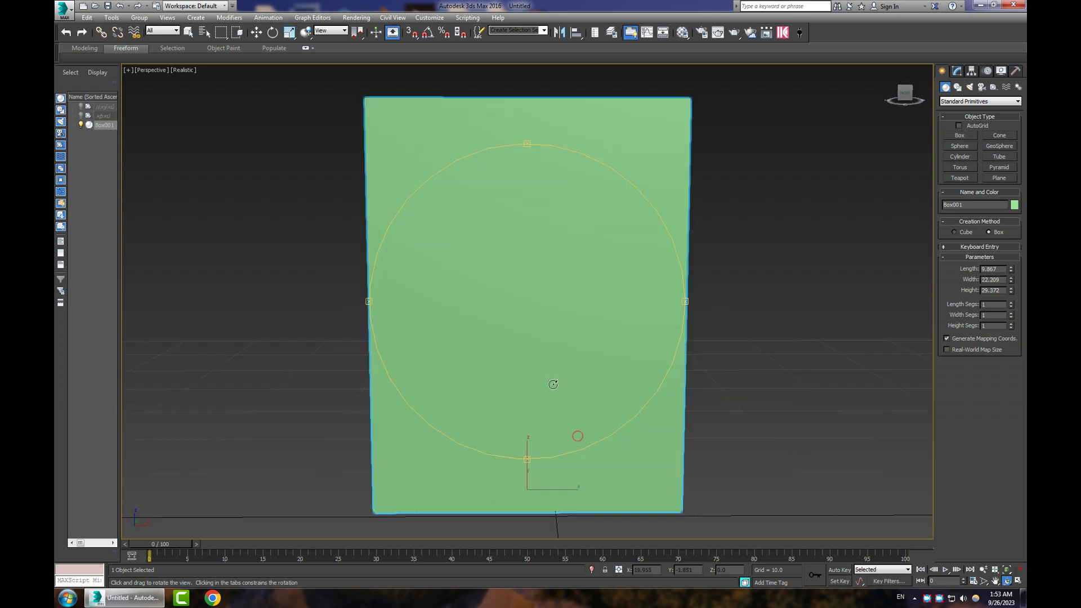
left_click(183, 70)
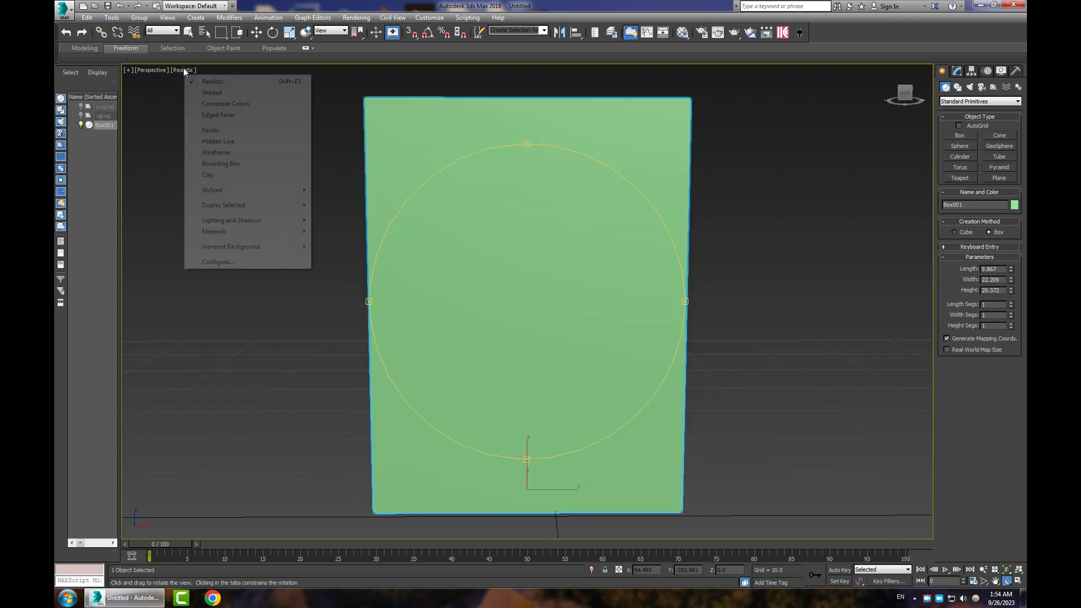
left_click(218, 146)
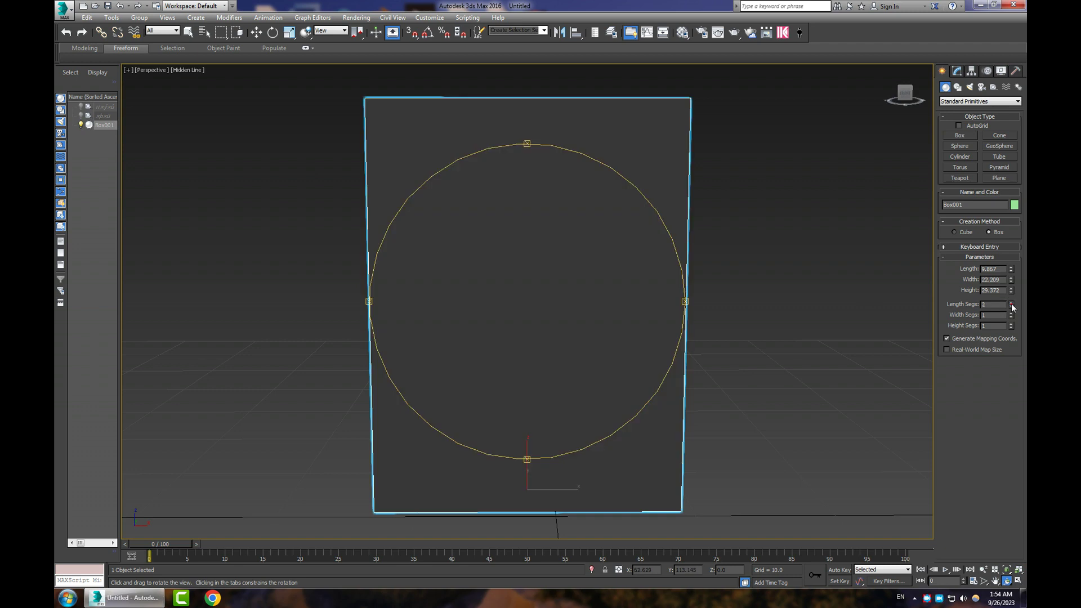
Step: Set the box's length, width and height segments to 4 each
left_click(1011, 313)
left_click(1012, 314)
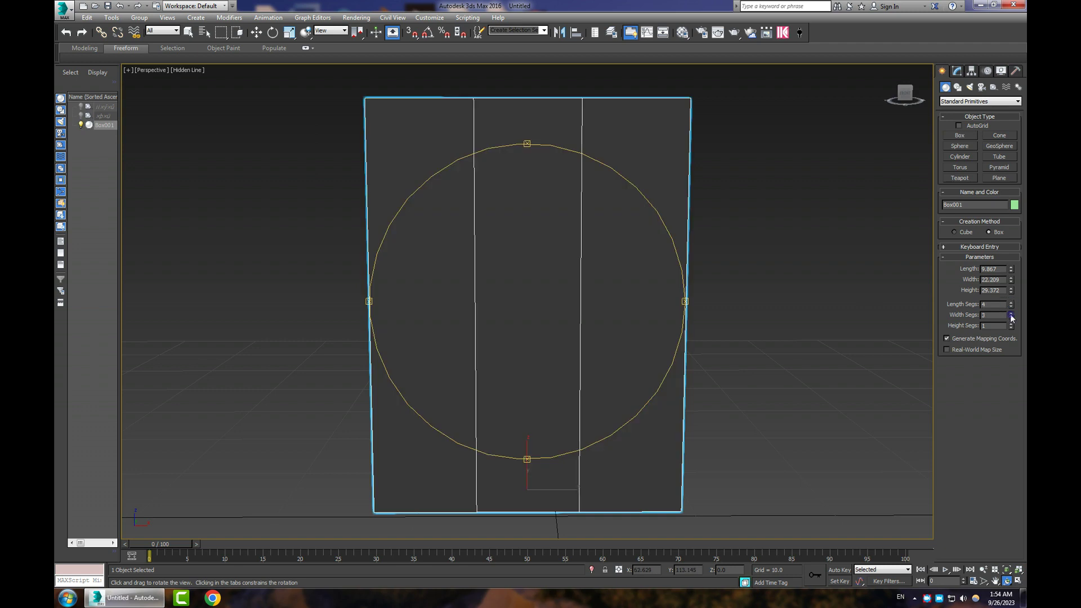
left_click(1012, 313)
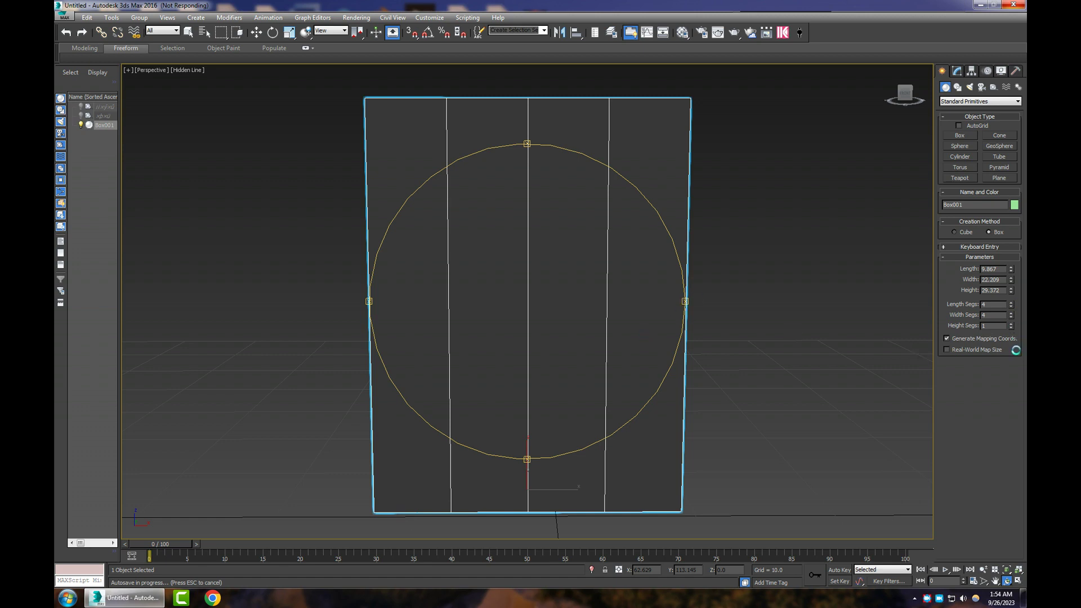
left_click_drag(1012, 326, 1018, 311)
left_click(1011, 325)
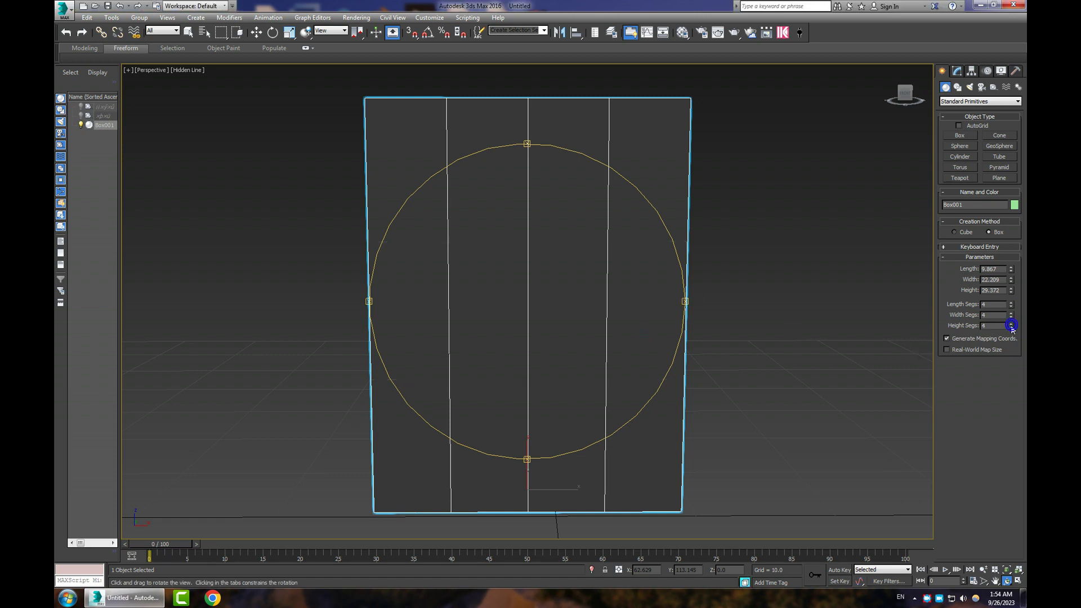
Step: Set the box's length segments and width segments to 5
left_click_drag(655, 349, 631, 369)
left_click(1011, 303)
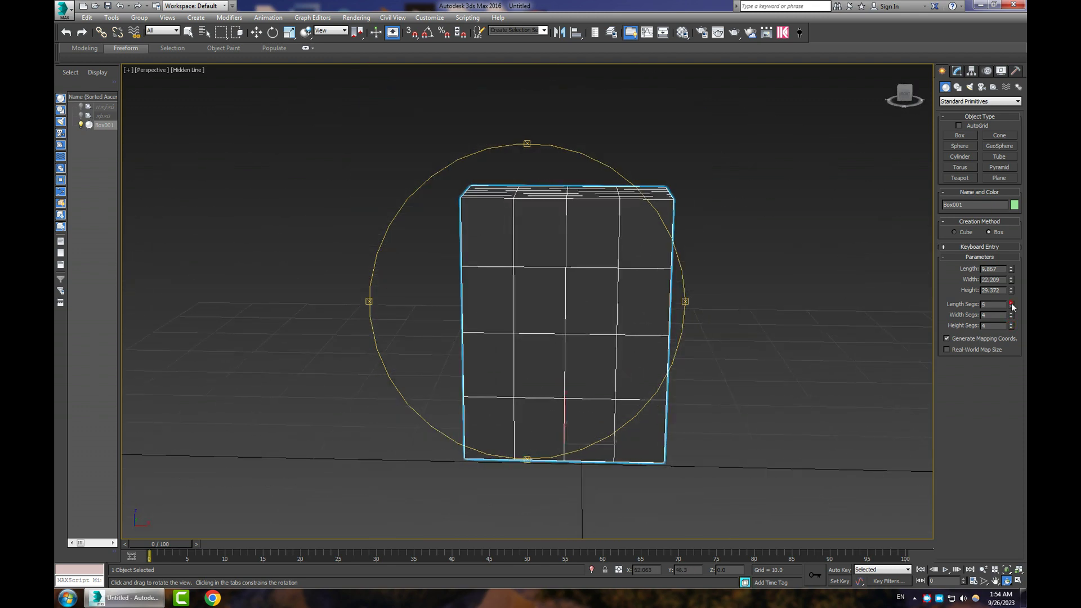
left_click(1011, 313)
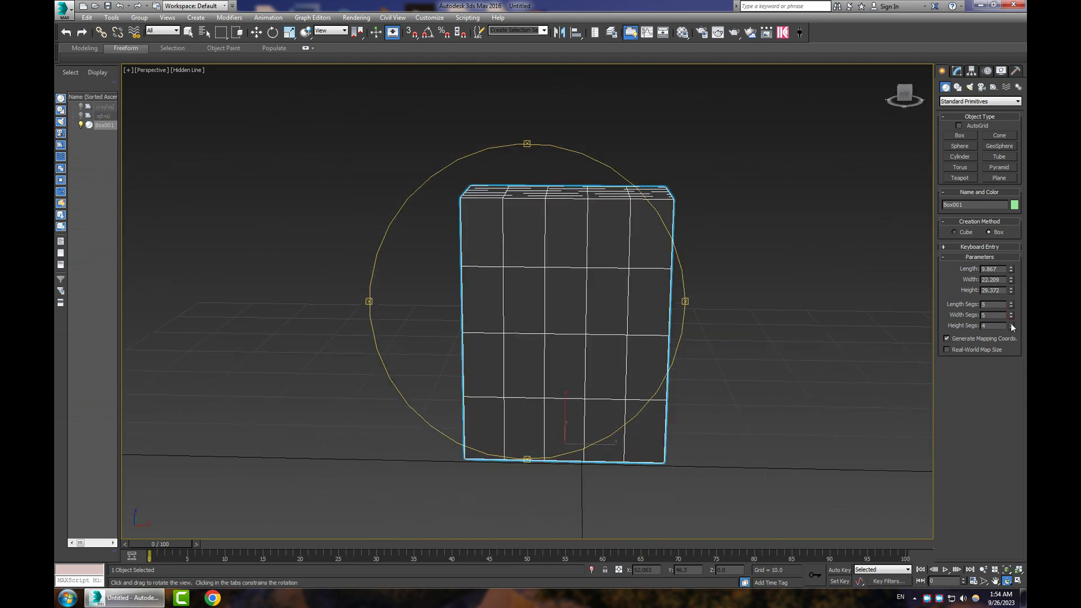
left_click_drag(609, 382, 654, 366)
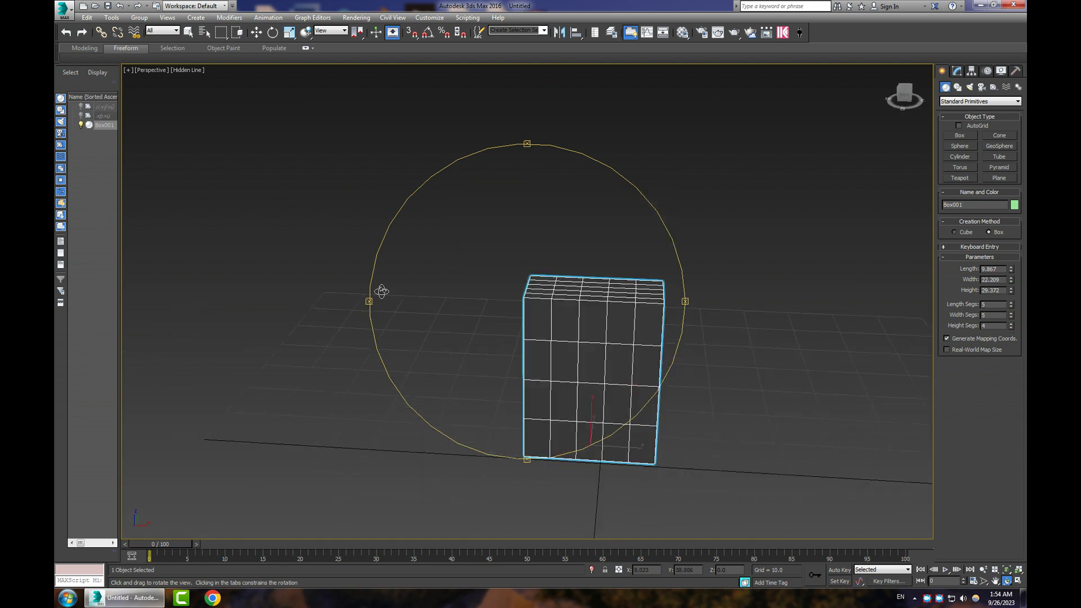
Step: Convert the box to an Editable Poly and enter polygon selection level
left_click(258, 35)
right_click(602, 296)
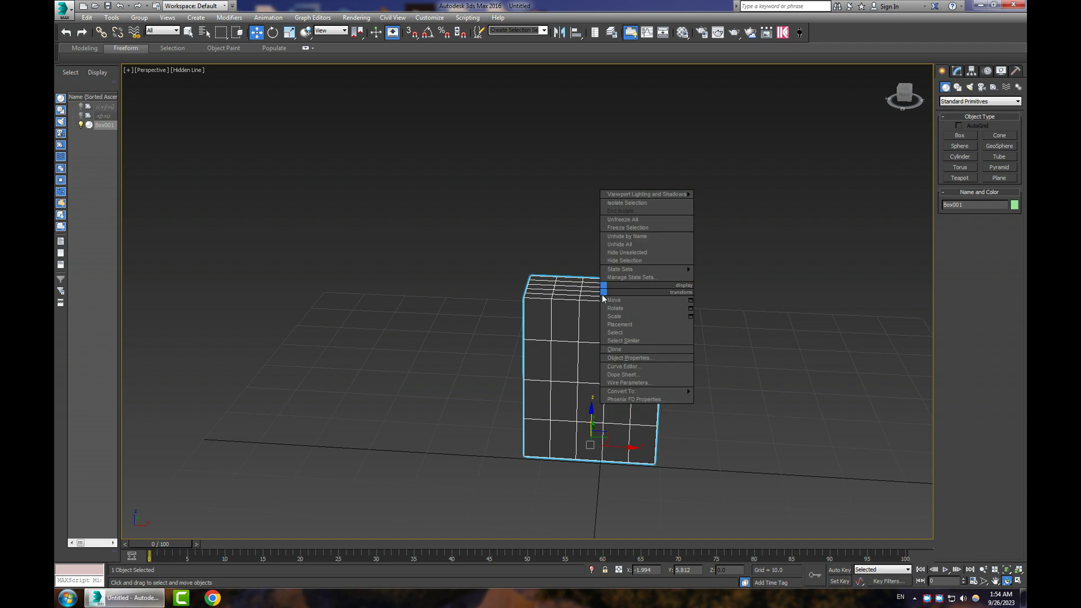
mouse_move(651, 392)
left_click(714, 397)
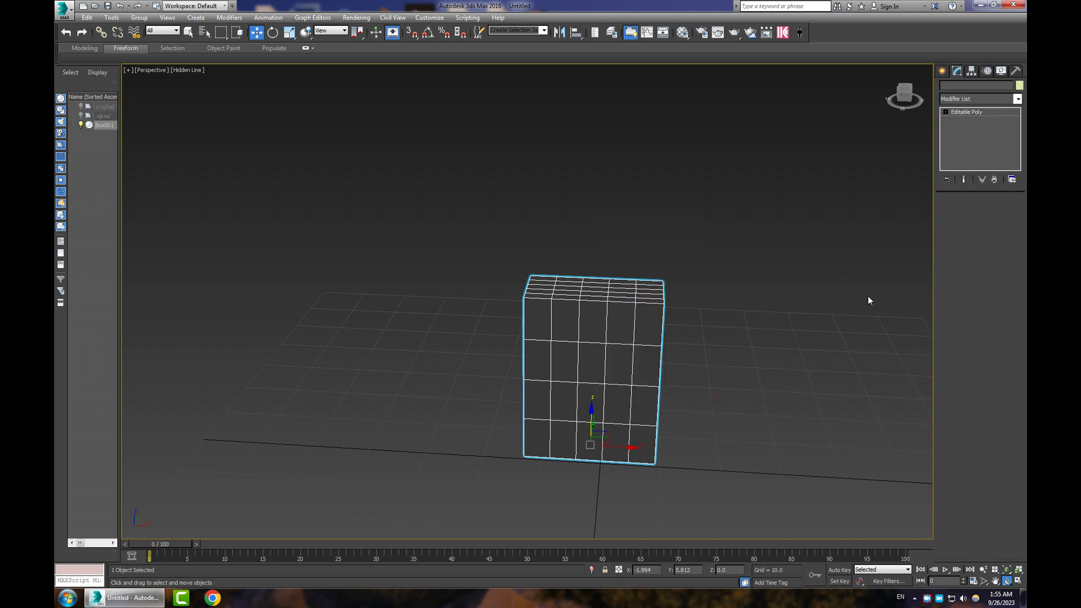
left_click(989, 214)
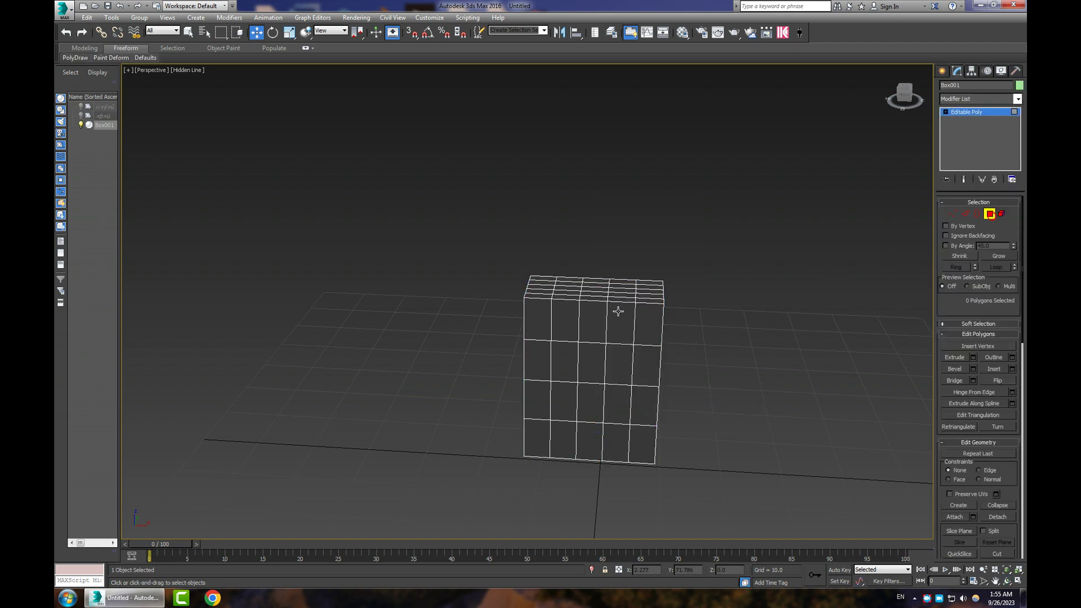
Step: Select the five polygons of the middle strip across the box's top face and open the Extrude settings
left_click(596, 299)
left_click(596, 294, "ctrl")
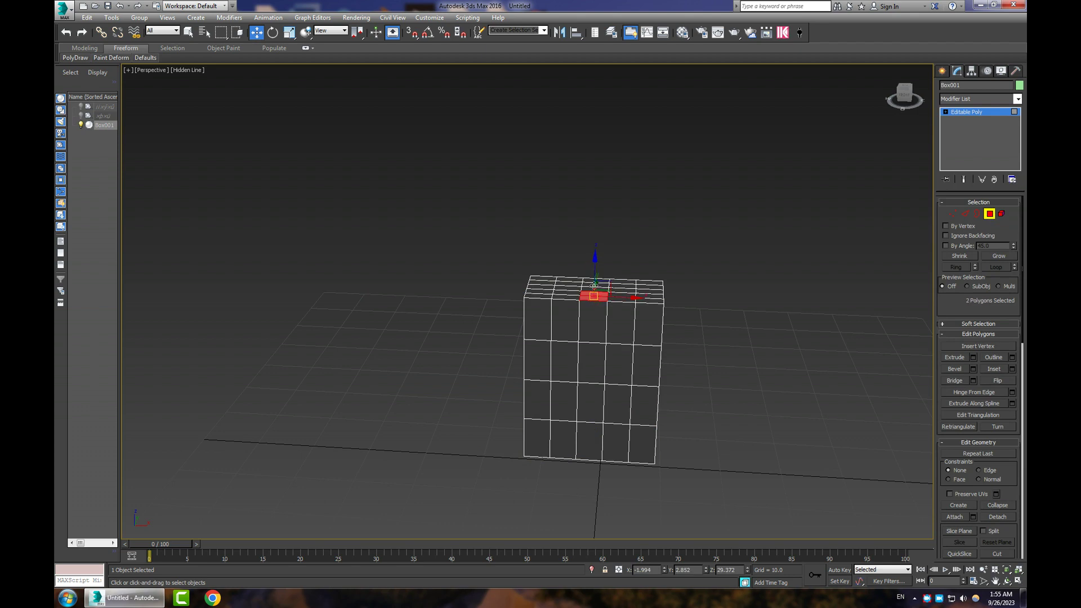
left_click(595, 290, "ctrl")
left_click(595, 286, "ctrl")
left_click(595, 281, "ctrl")
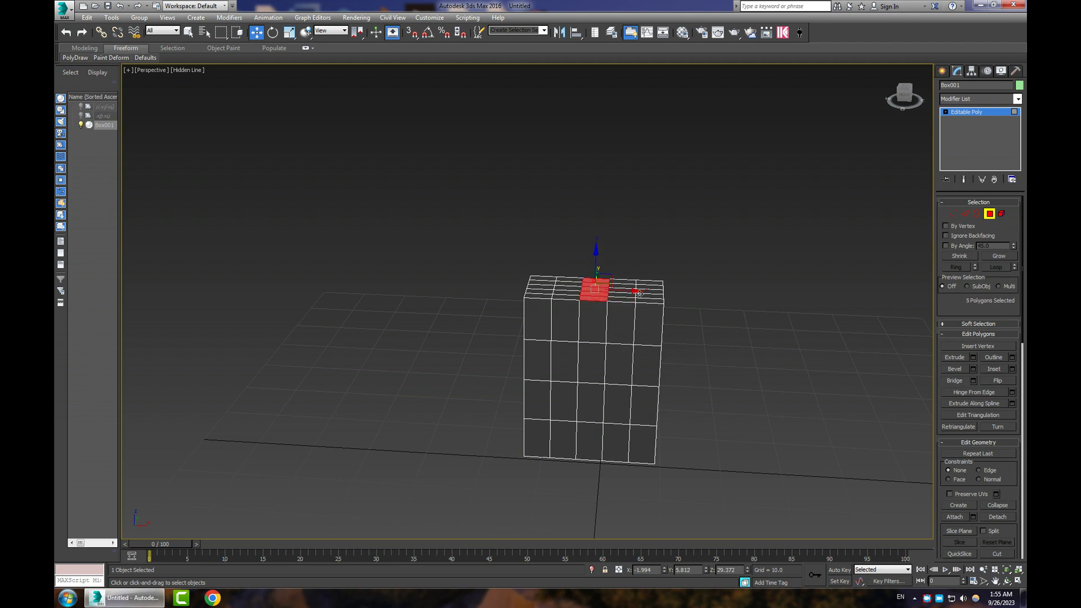
left_click(973, 359)
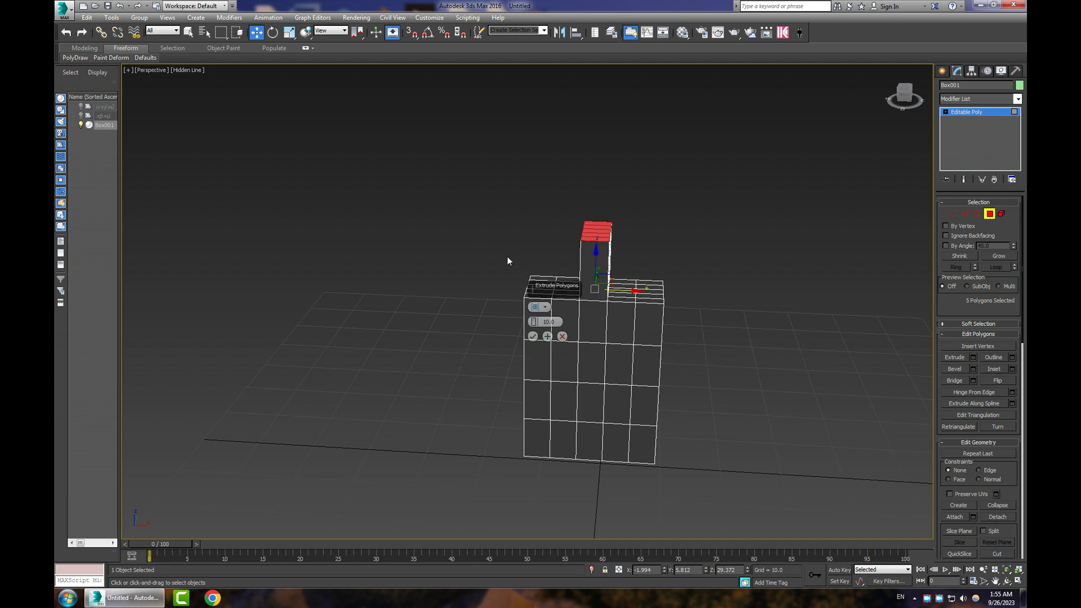
key("r")
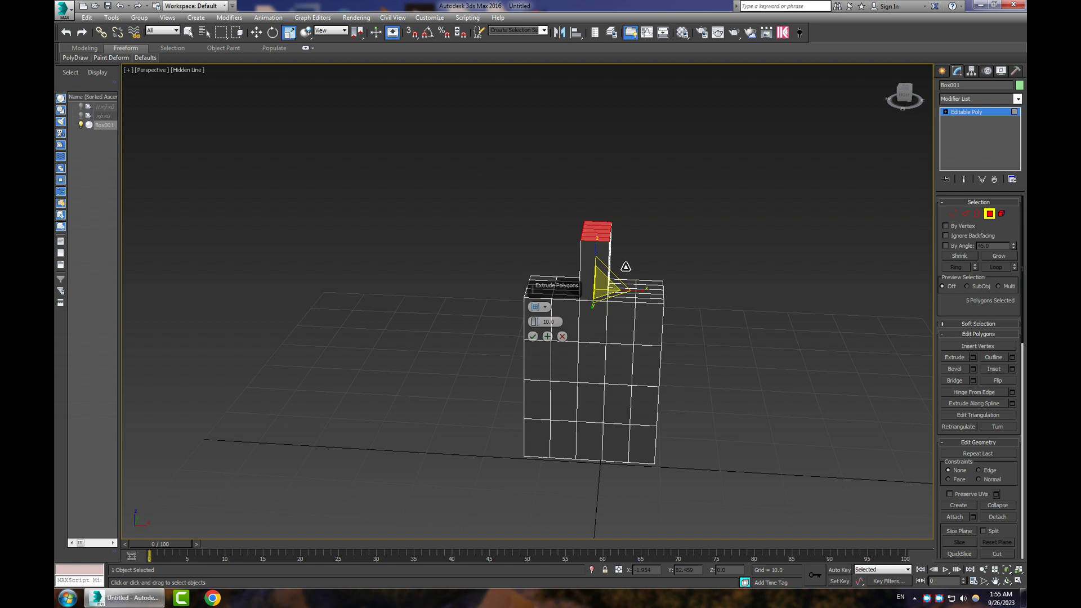
left_click_drag(625, 267, 597, 263)
left_click(256, 32)
key("ctrl+z")
Step: Extrude the selected top strip by a height of 5 to form the neck
mouse_move(702, 336)
middle_mouse_down("alt")
mouse_move(703, 311)
mouse_move(692, 333)
middle_mouse_up("alt")
scroll(551, 324, "up", 3)
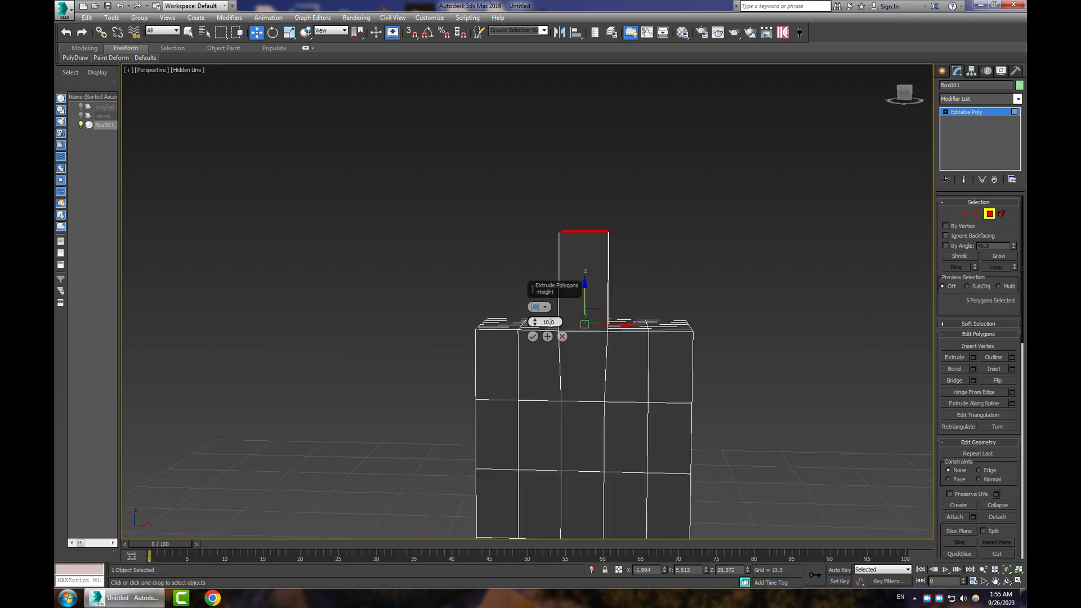
type("5")
key("Return")
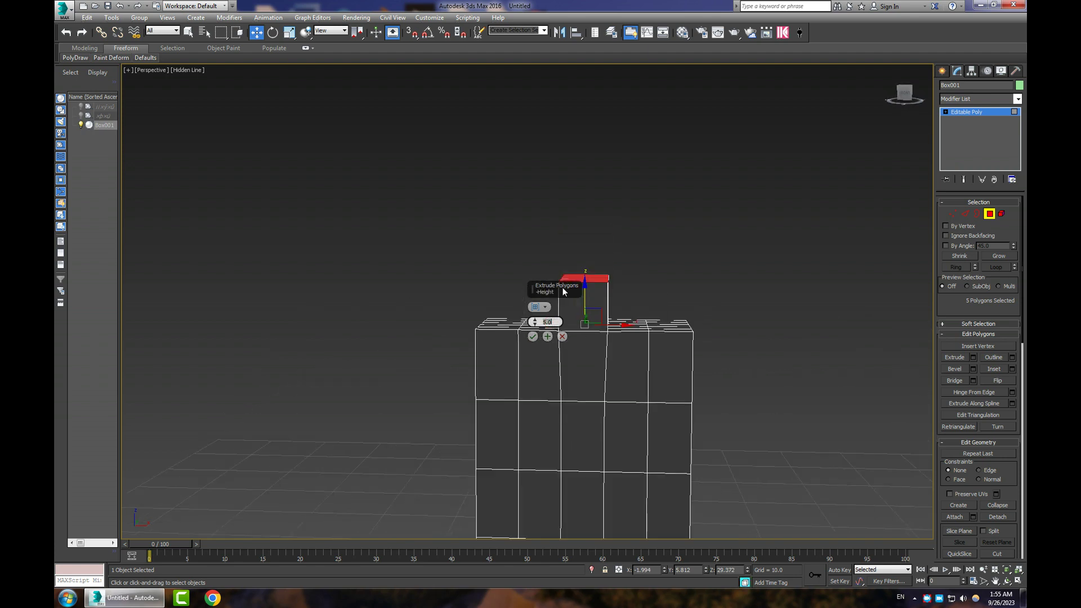
left_click(533, 337)
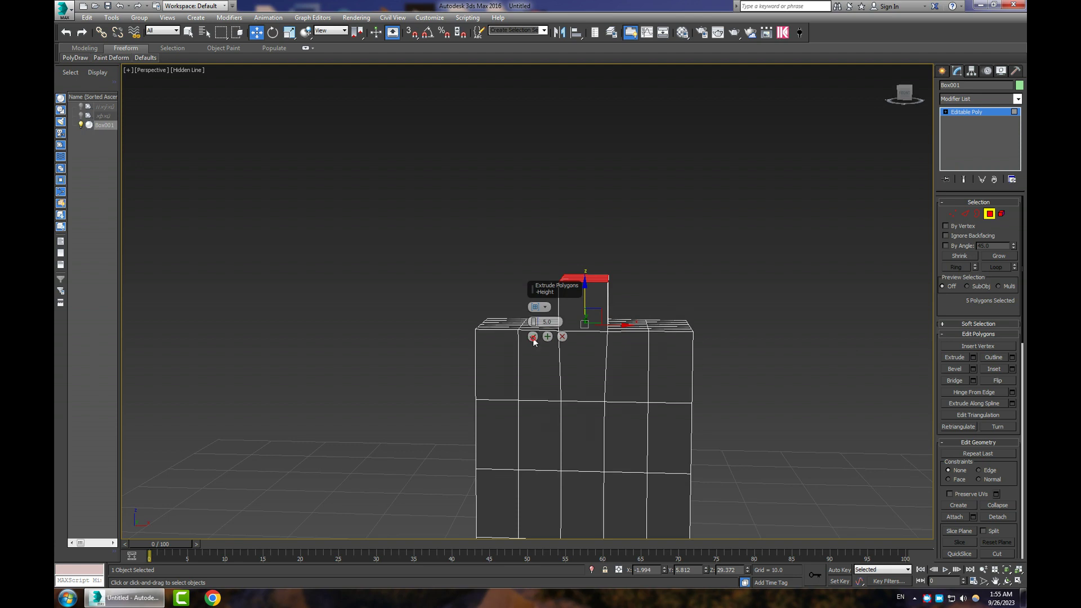
Step: Extrude the neck's top polygons freehand to about twice the neck's height and scale them up uniformly into a flared head
left_click(963, 361)
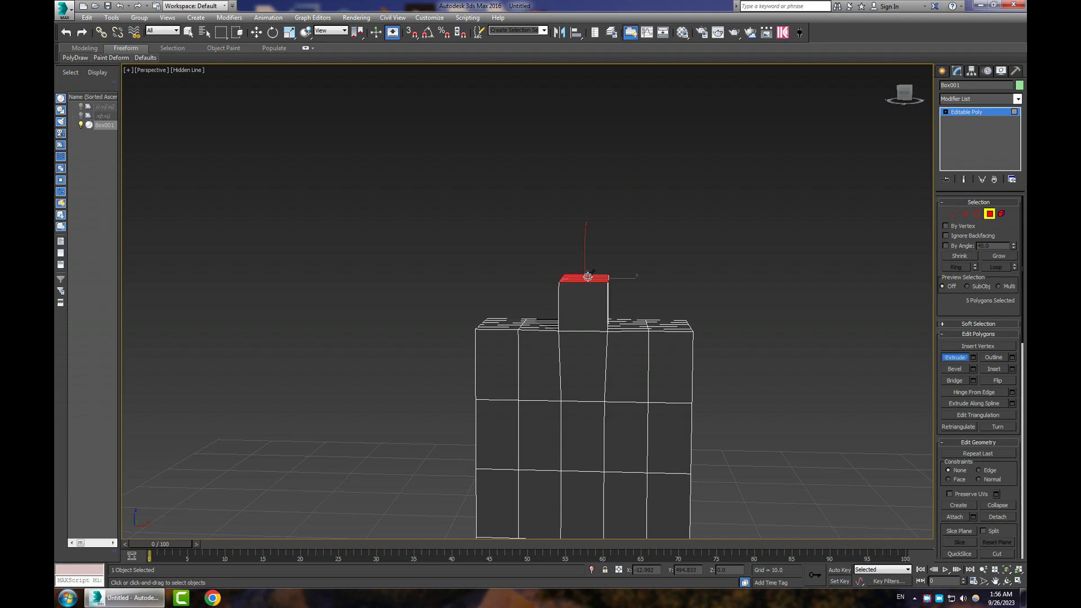
left_click_drag(588, 277, 626, 231)
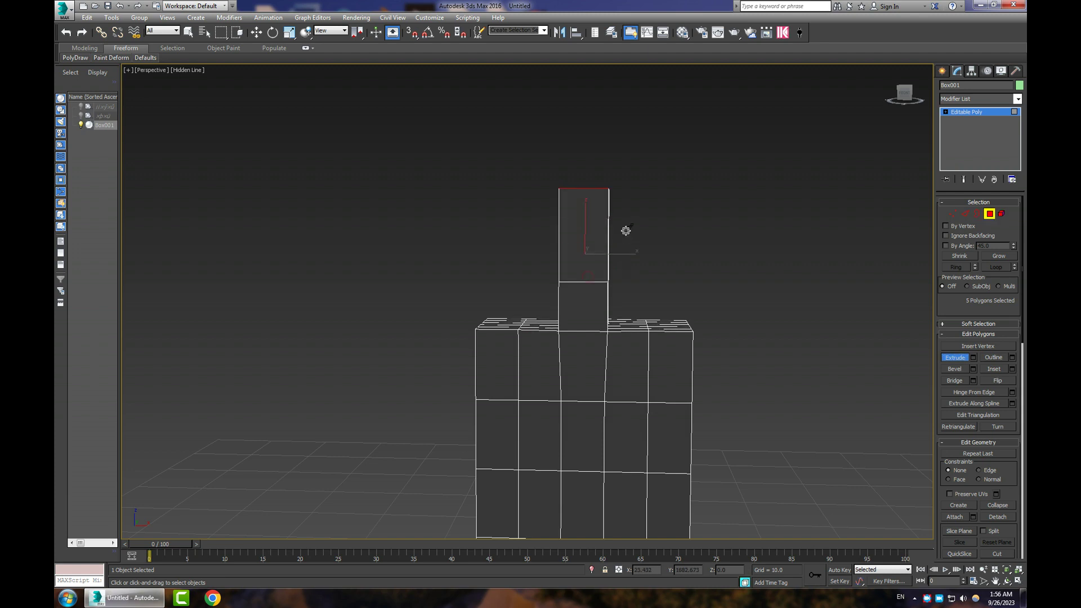
left_click(290, 35)
left_click_drag(593, 182, 716, 39)
left_click_drag(594, 181, 601, 212)
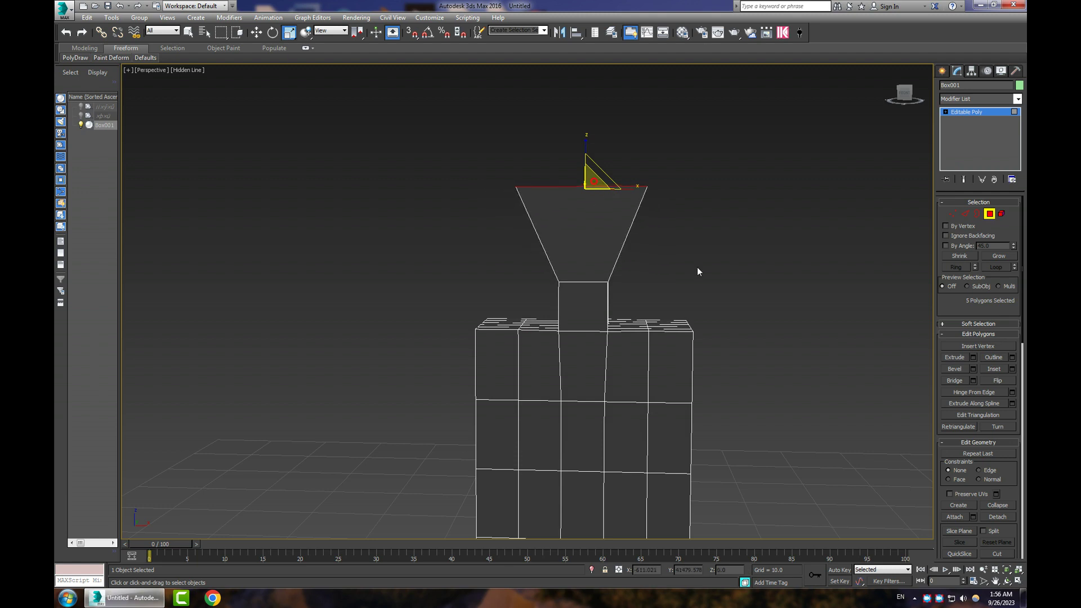
left_click(697, 267)
Step: Select the twelve vertices along the head's top edge and scale them down along Y to narrow the head's depth
middle_click_drag(712, 285, 632, 274, "alt")
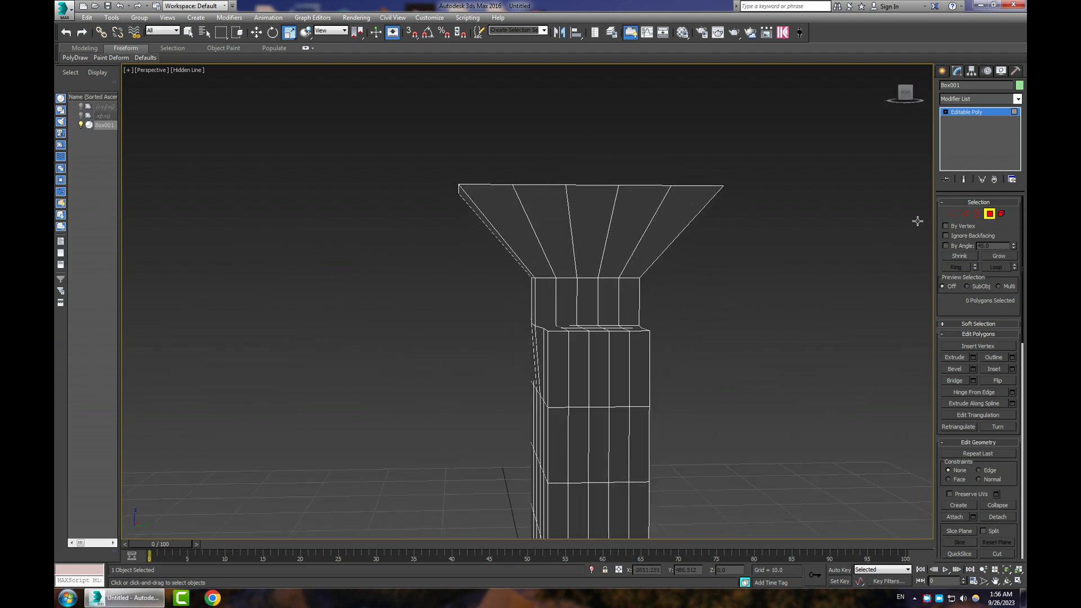
scroll(917, 220, "up", 1)
left_click(954, 215)
left_click_drag(765, 143, 325, 222)
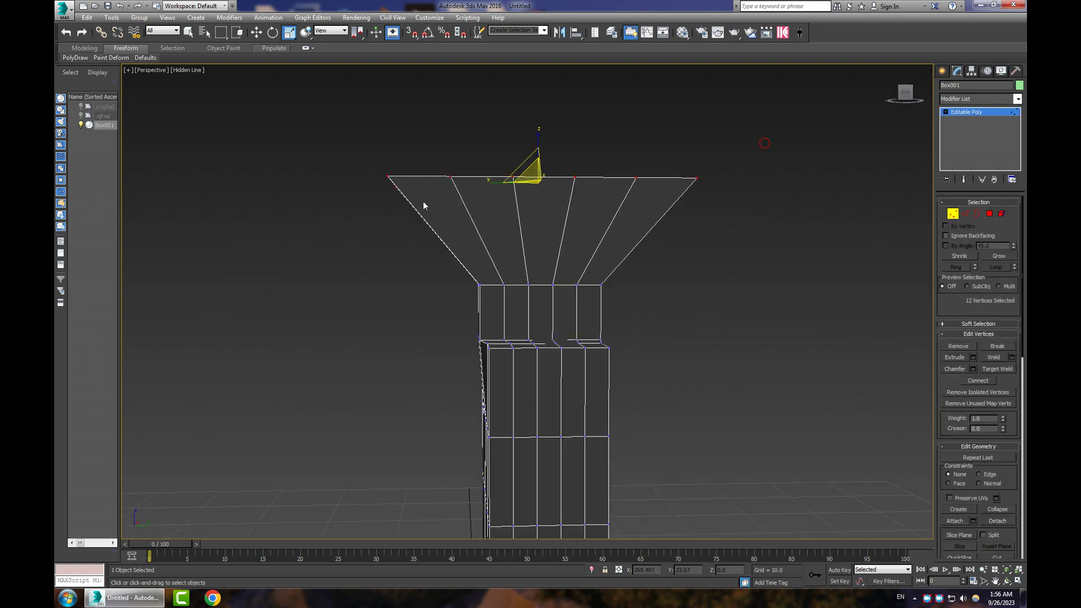
left_click_drag(493, 180, 642, 207)
left_click(646, 225)
Step: Extrude two second-row polygons on each narrow side of the body outward to start both arms
middle_click_drag(661, 240, 750, 263, "alt")
middle_click_drag(726, 380, 666, 287)
scroll(664, 285, "up", 2)
scroll(648, 298, "down", 8)
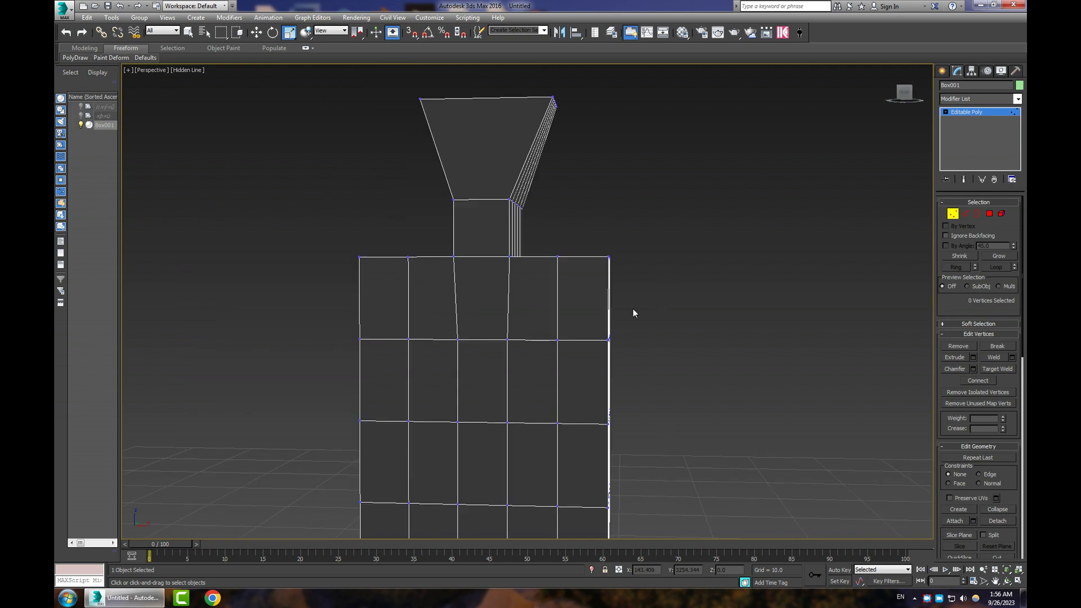
middle_click_drag(664, 364, 599, 383, "alt")
middle_click_drag(726, 366, 575, 360, "alt")
scroll(573, 361, "up", 2)
left_click(989, 214)
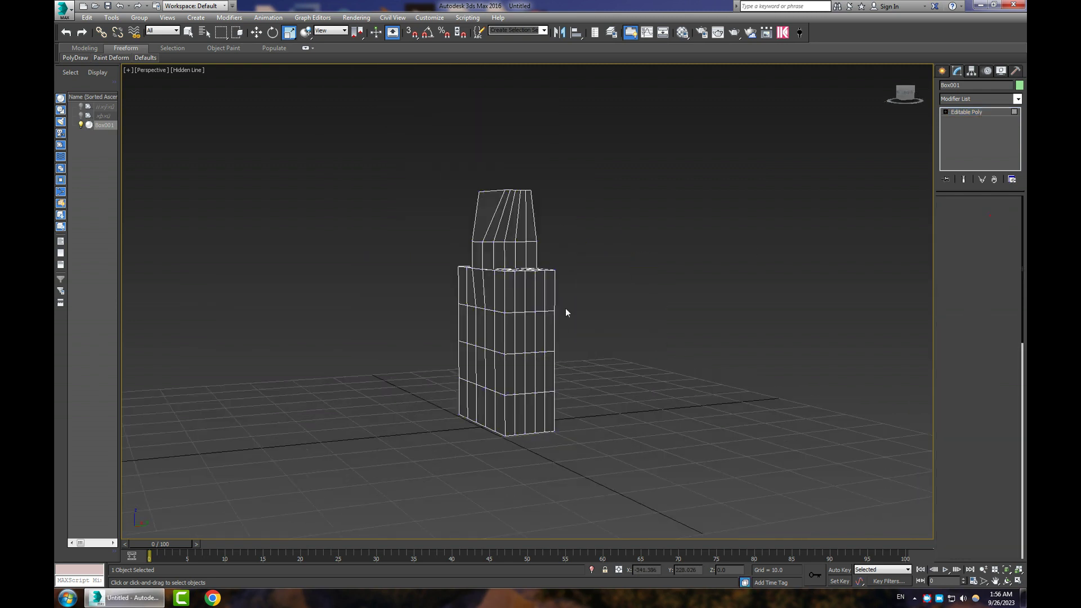
left_click(520, 327)
middle_click_drag(591, 369, 660, 381, "alt")
left_click(414, 339, "ctrl")
left_click(421, 341, "ctrl")
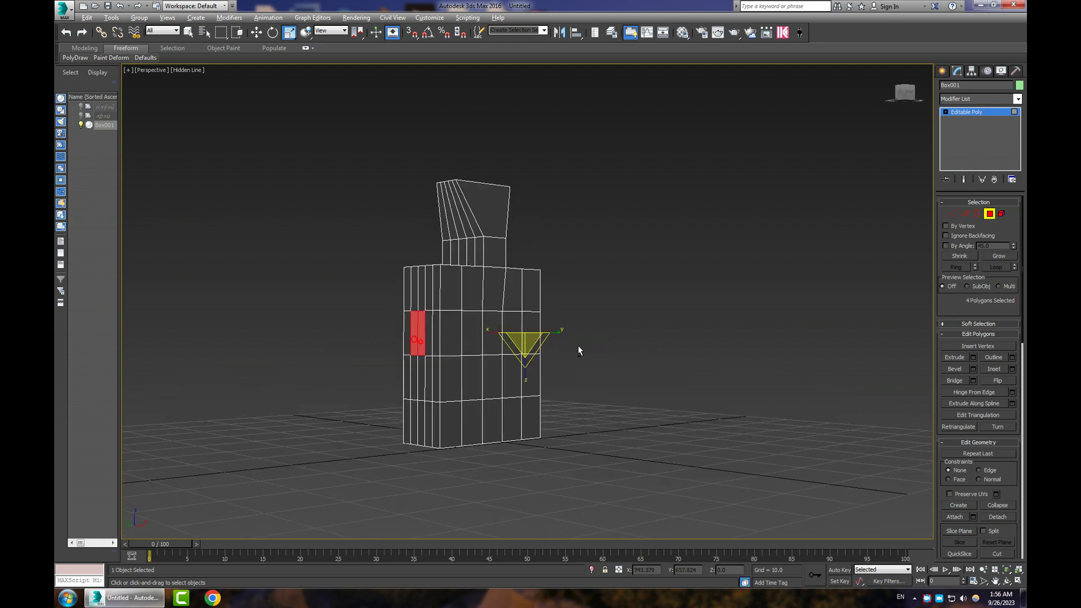
middle_click_drag(579, 348, 563, 349, "alt")
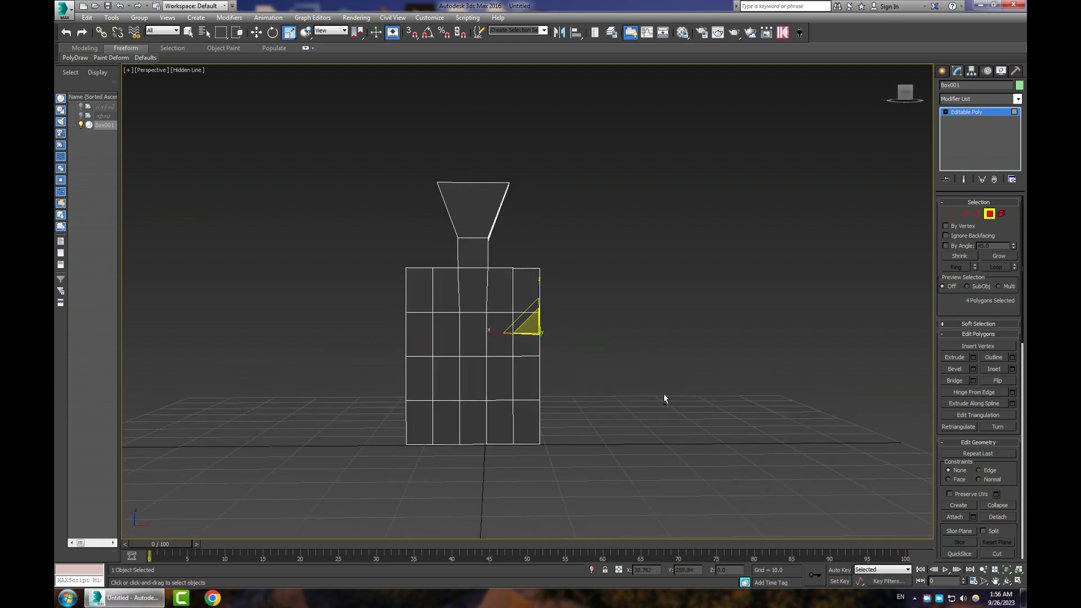
left_click(974, 358)
left_click(534, 338)
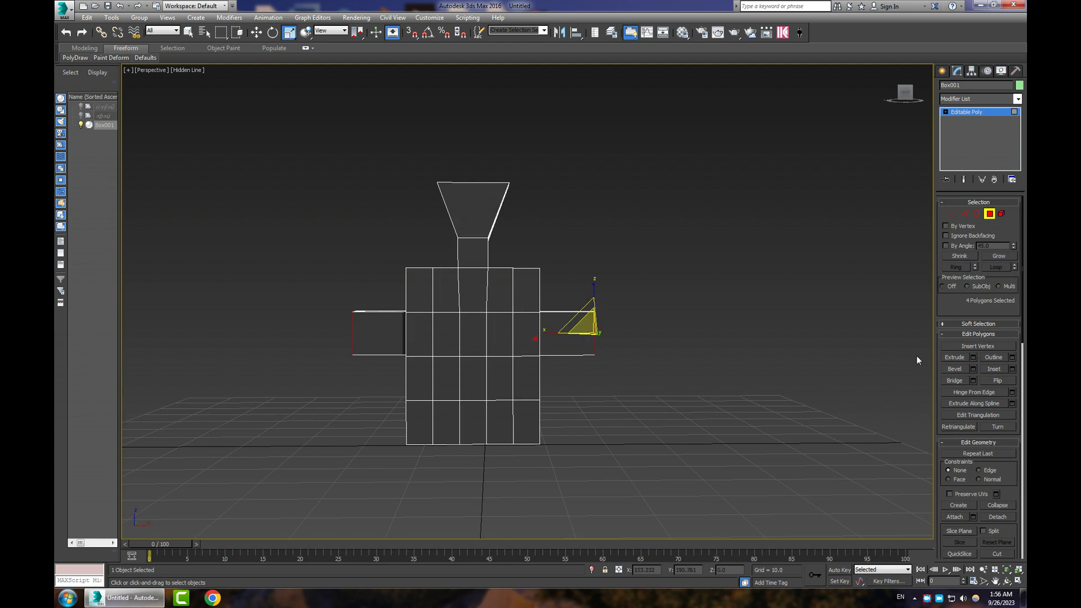
Step: Extrude both arm ends outward by a short elbow segment and again by 13.255
left_click(972, 357)
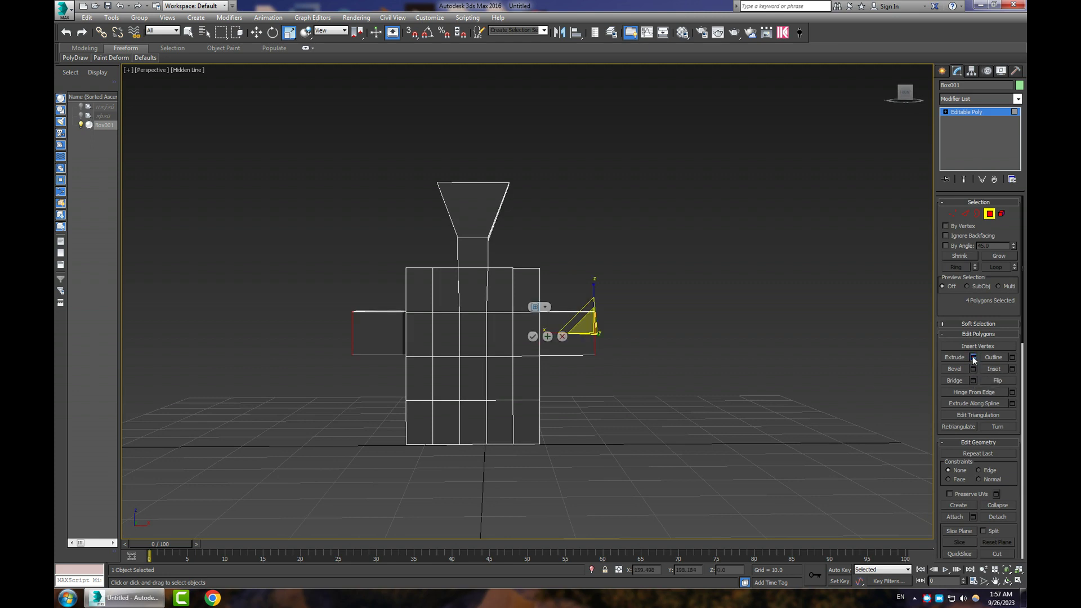
left_click_drag(535, 323, 536, 362)
left_click(533, 337)
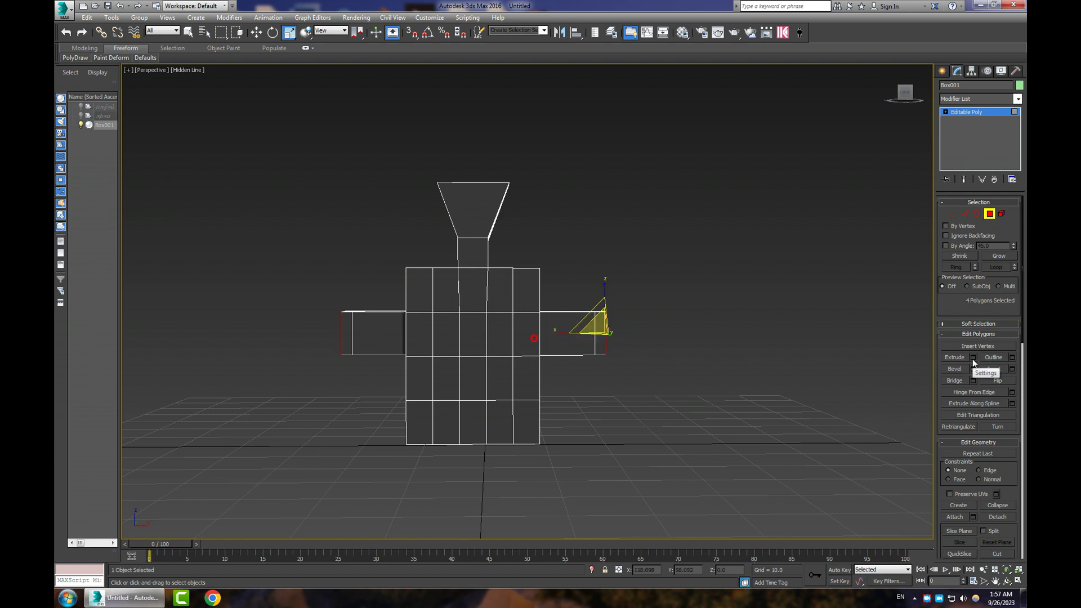
left_click(973, 358)
left_click_drag(535, 323, 556, 266)
left_click(533, 337)
Step: Extrude both arm ends outward by 1.139 and again by 7.249
left_click(974, 358)
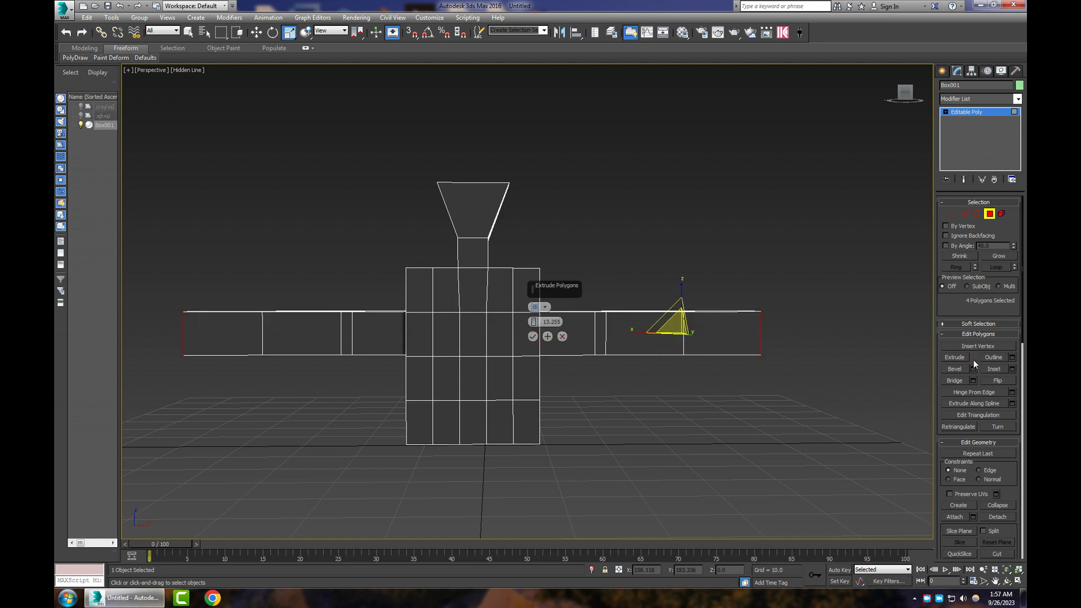
left_click_drag(537, 339, 543, 381)
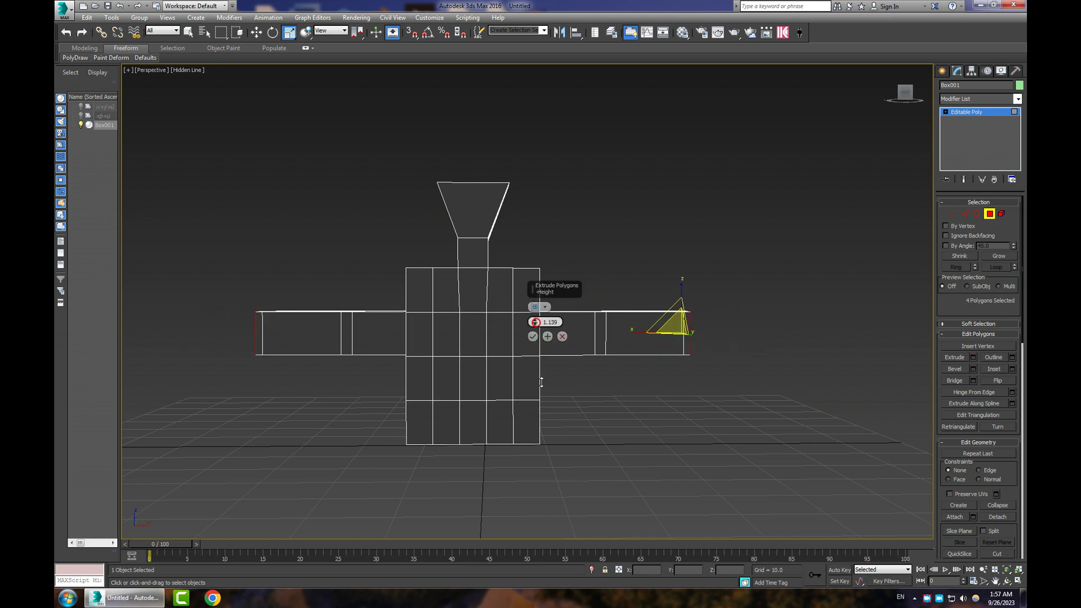
left_click(534, 338)
left_click(973, 358)
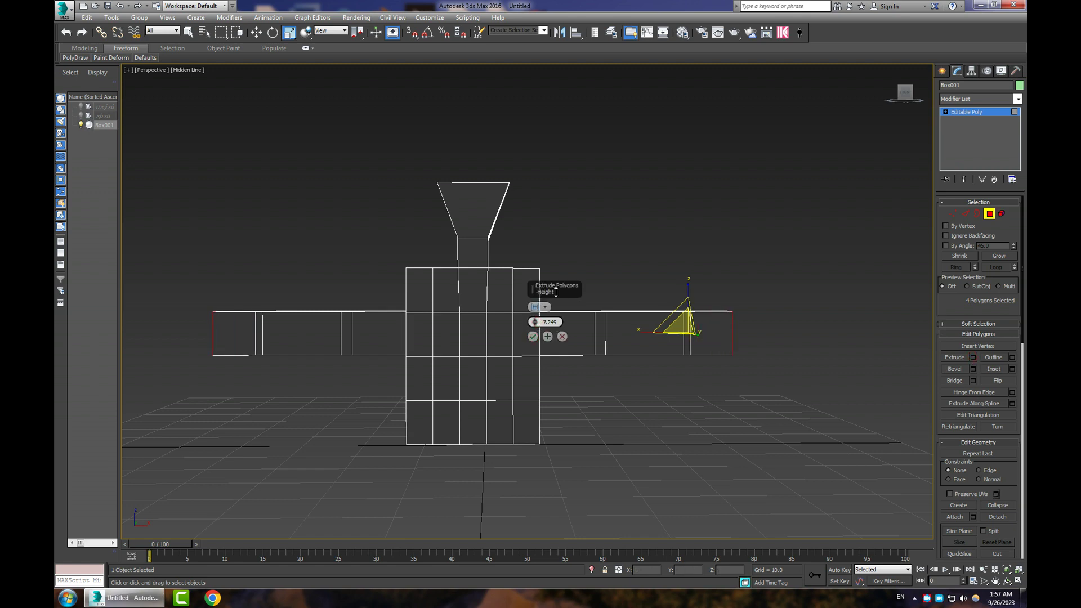
left_click(532, 337)
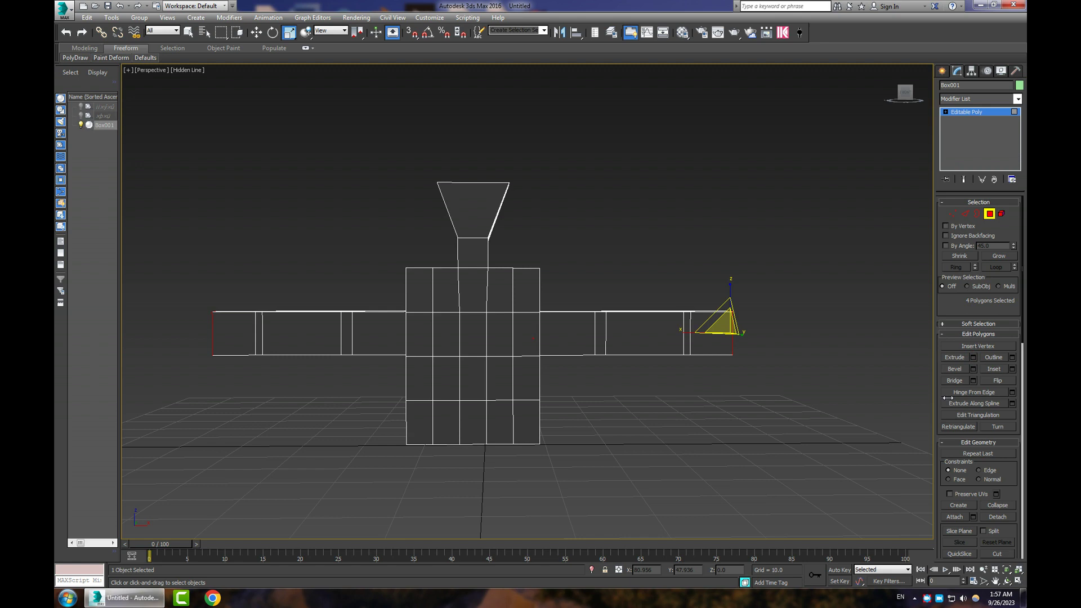
Step: Extrude both arm ends outward by a further 1.761 as a short end segment
left_click(973, 358)
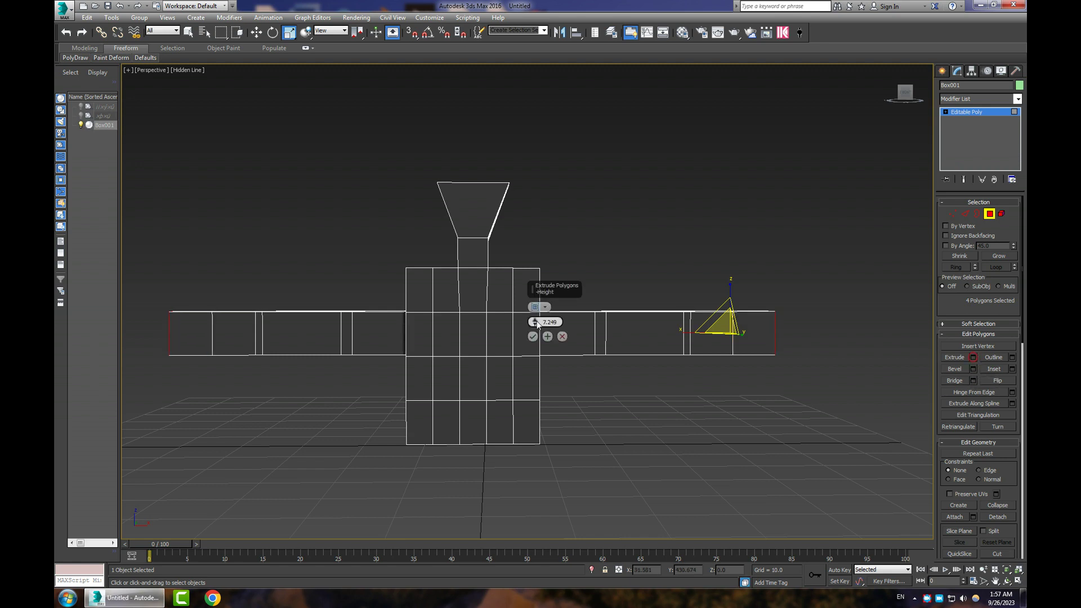
left_click_drag(536, 321, 539, 351)
left_click(533, 336)
middle_click_drag(625, 405, 651, 370, "alt")
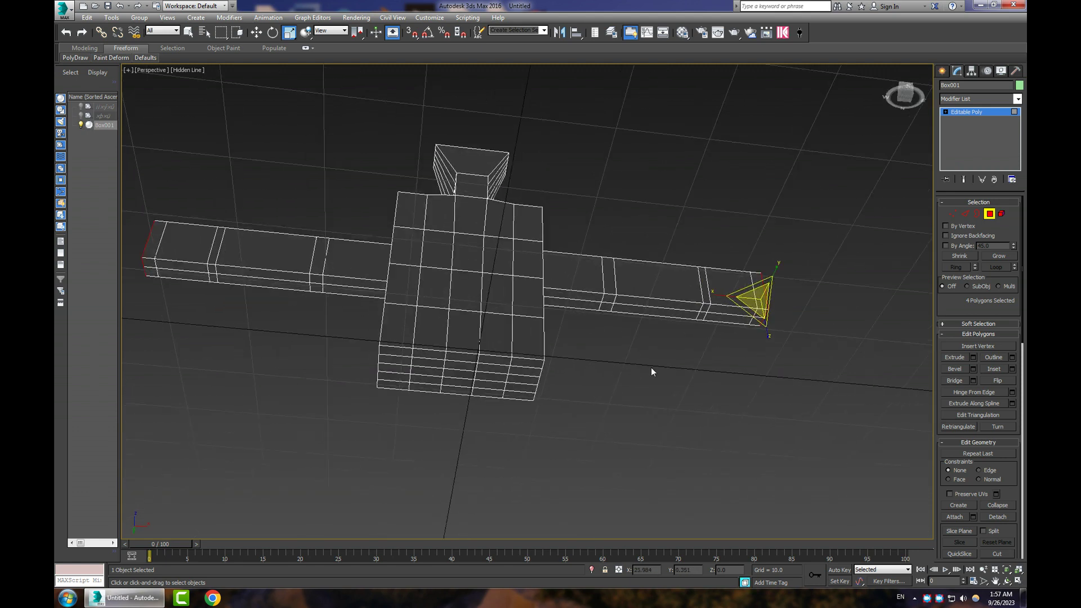
left_click(484, 373)
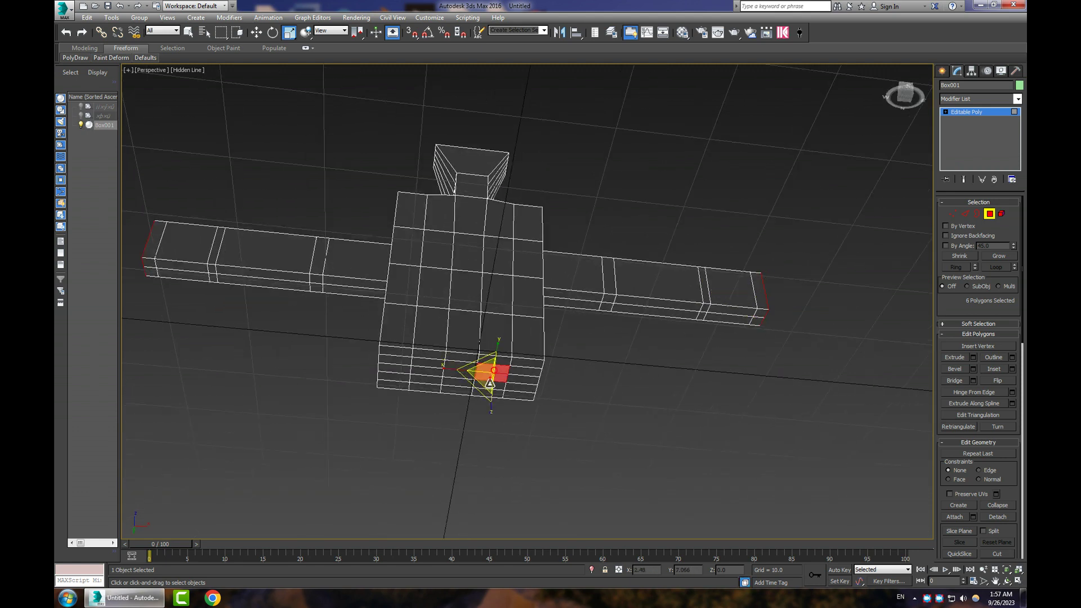
left_click(422, 377, "ctrl")
left_click(424, 370, "ctrl")
left_click(425, 362, "ctrl")
middle_click_drag(603, 416, 615, 390, "alt")
scroll(615, 390, "down", 3)
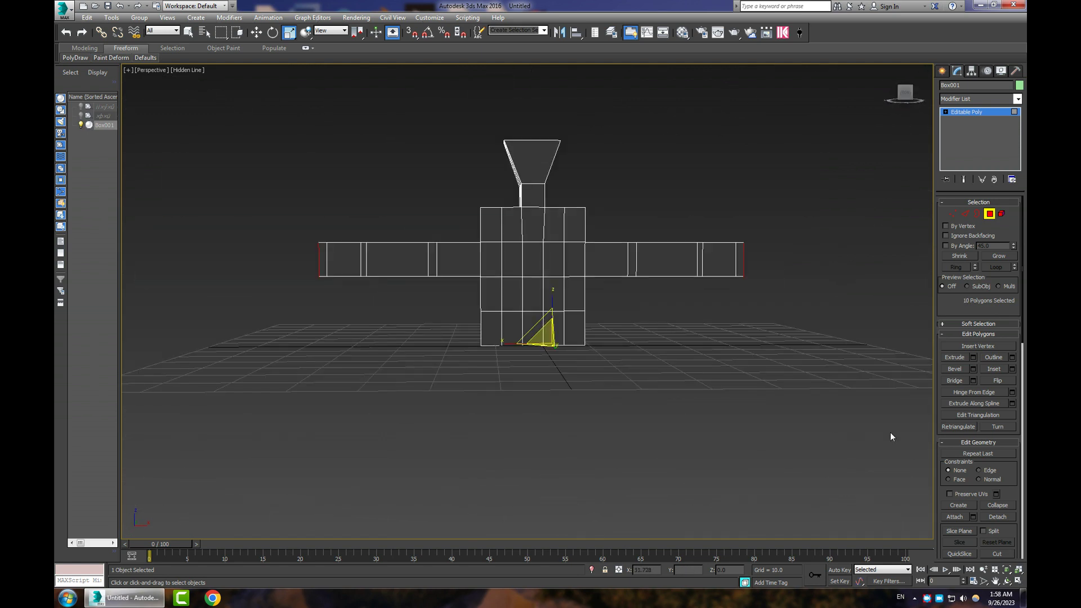
left_click(973, 357)
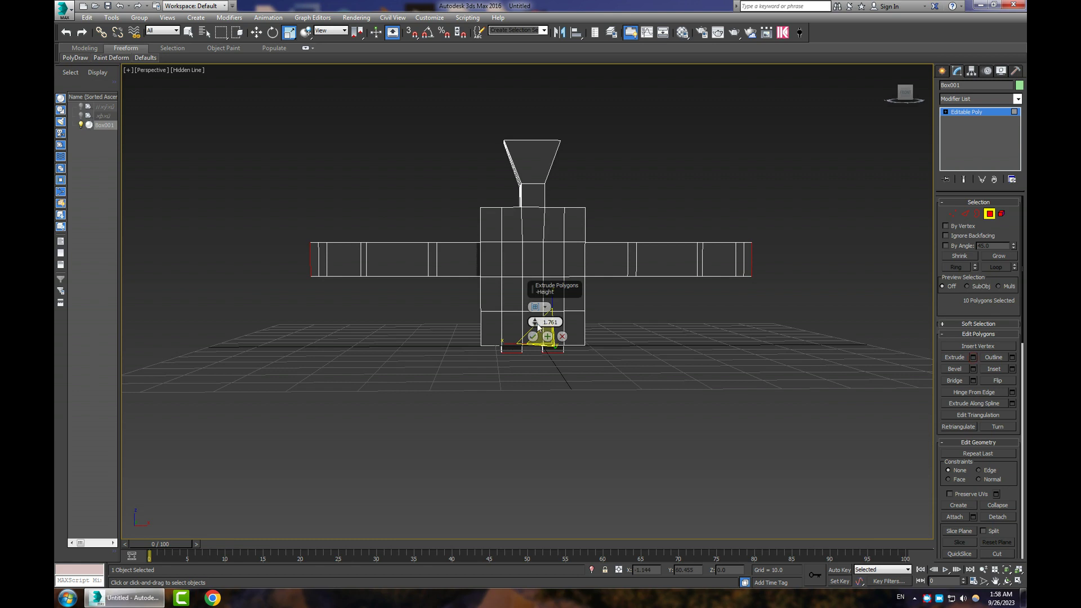
left_click_drag(535, 322, 539, 310)
left_click(629, 356)
middle_click_drag(629, 357, 628, 323, "alt")
Step: Select three polygons for each leg on the underside of the body and extrude them down by a short hip segment
left_click(514, 321)
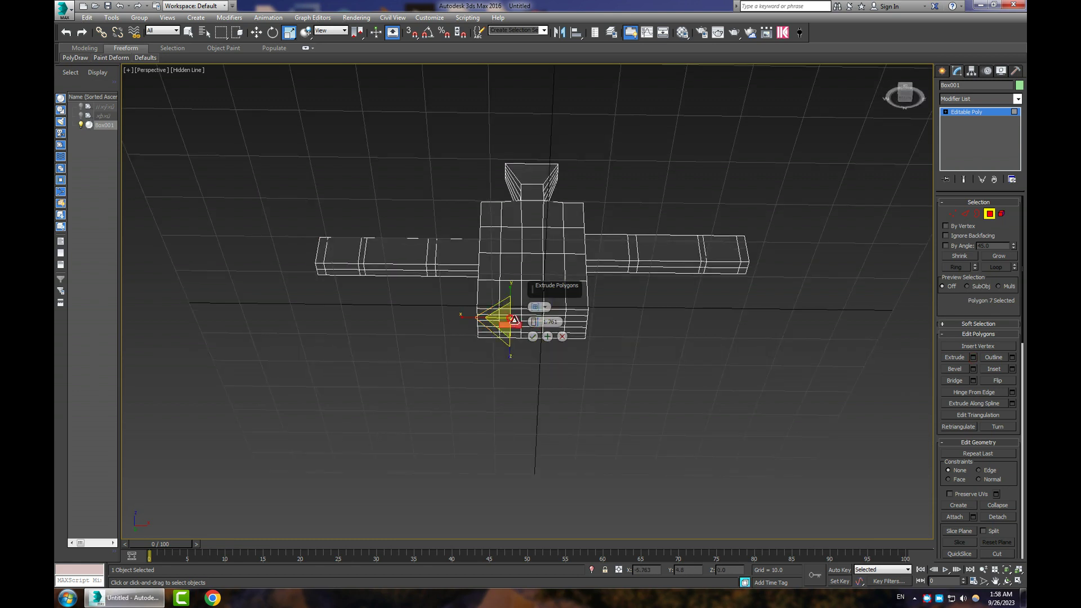
scroll(585, 347, "up", 3)
left_click(563, 338)
left_click(472, 319, "ctrl")
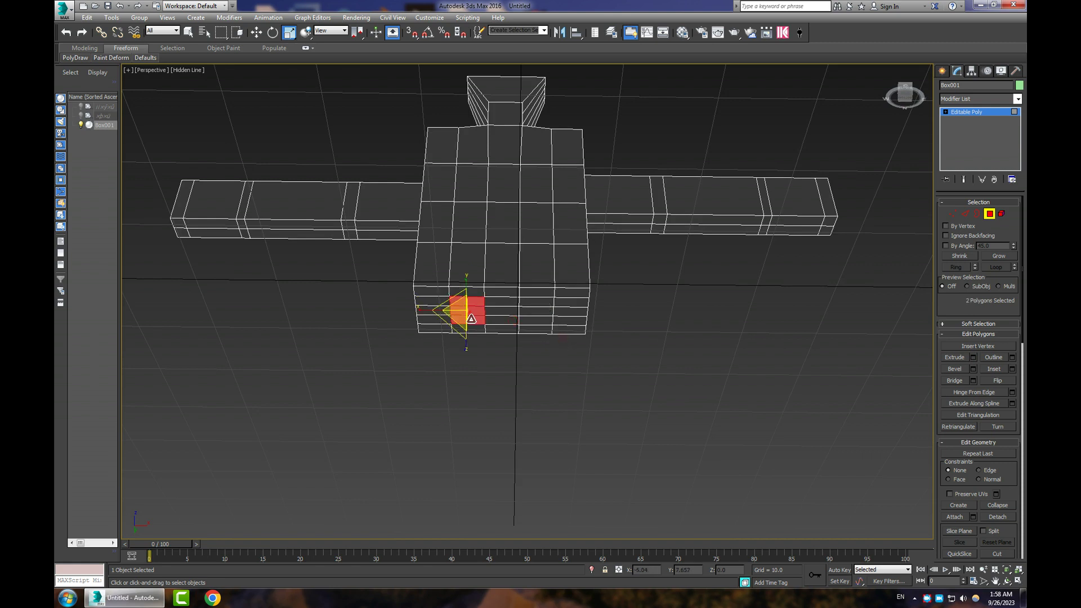
left_click(538, 305, "ctrl")
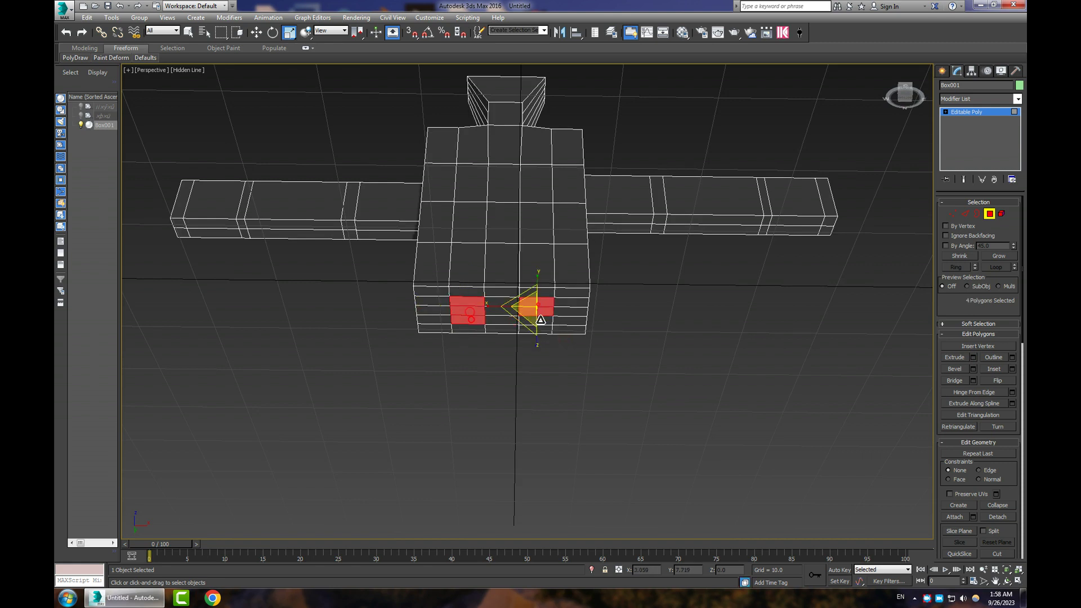
left_click(973, 358)
middle_click_drag(724, 376, 721, 428, "alt")
mouse_move(535, 323)
left_mouse_down()
mouse_move(545, 292)
mouse_move(554, 323)
mouse_move(533, 332)
mouse_move(535, 318)
left_mouse_up()
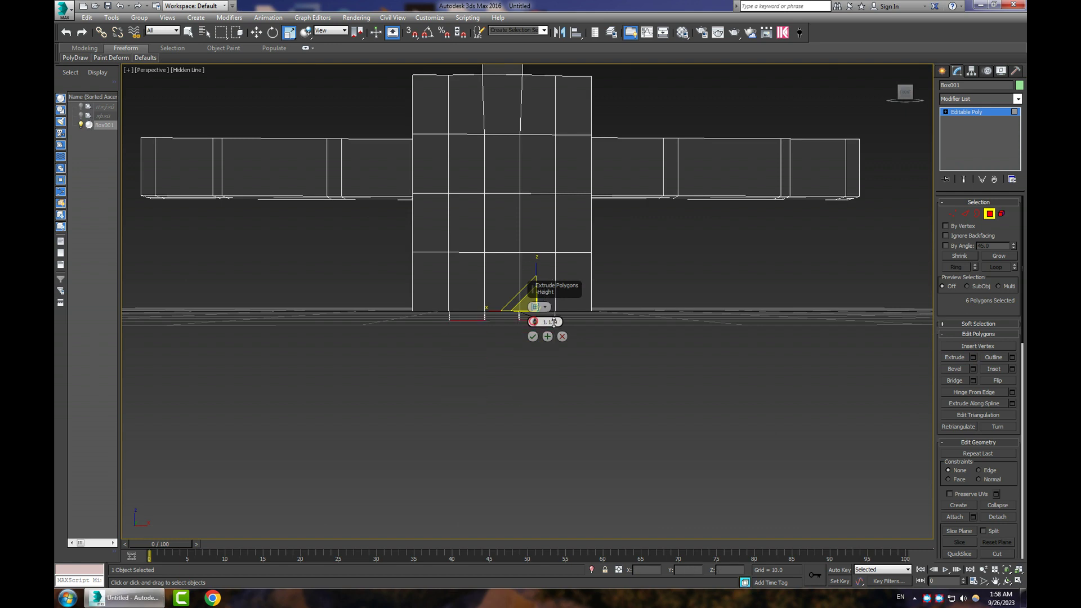
left_click(533, 337)
Step: Extrude both leg ends down by 14.394 and again by a short knee segment
left_click(973, 357)
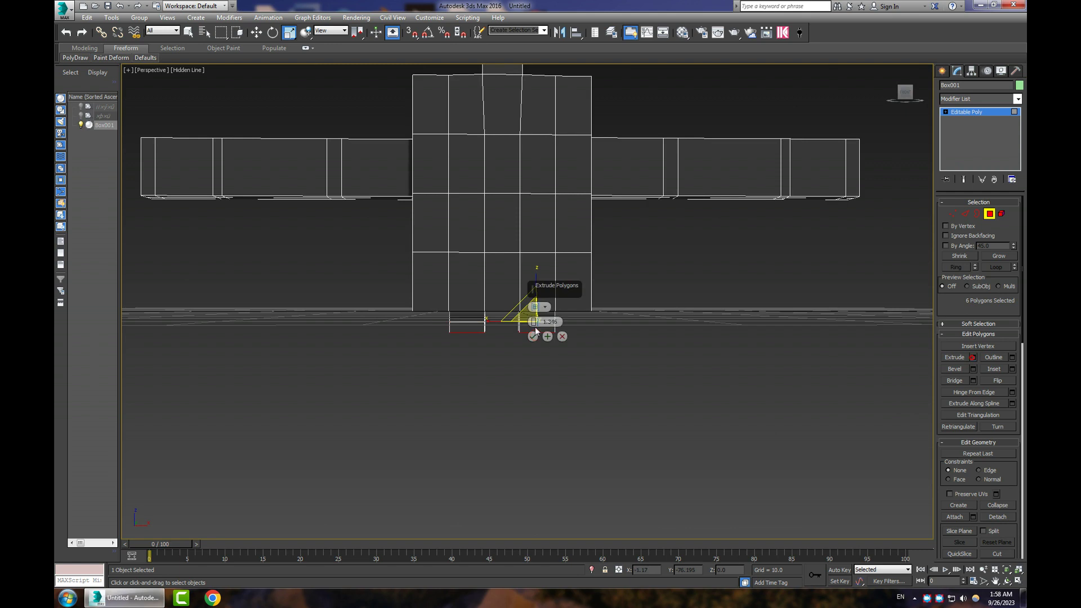
left_click_drag(543, 297, 560, 256)
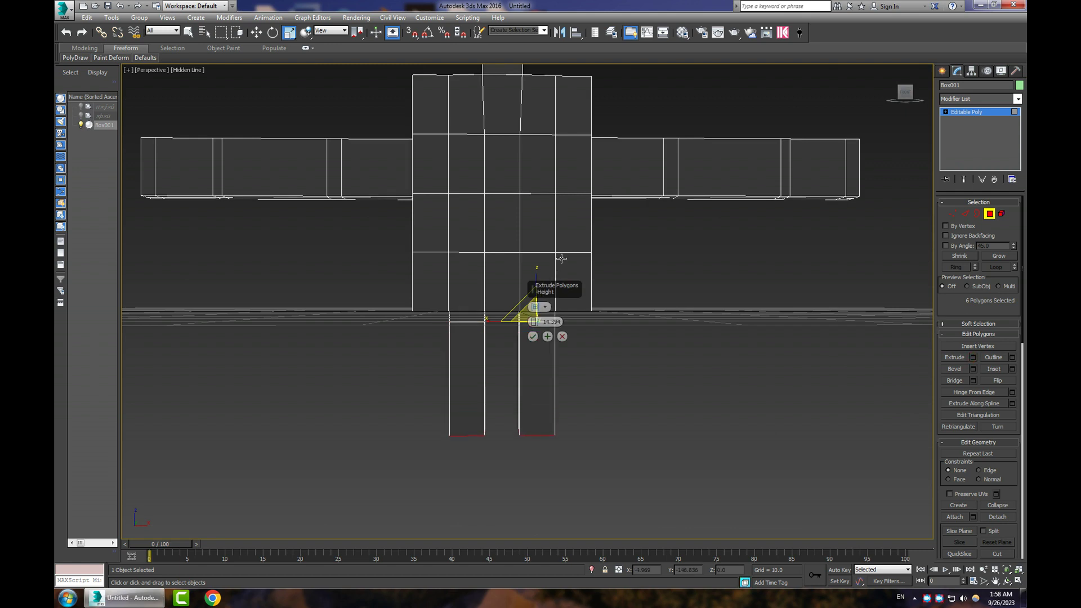
left_click(533, 336)
left_click(973, 357)
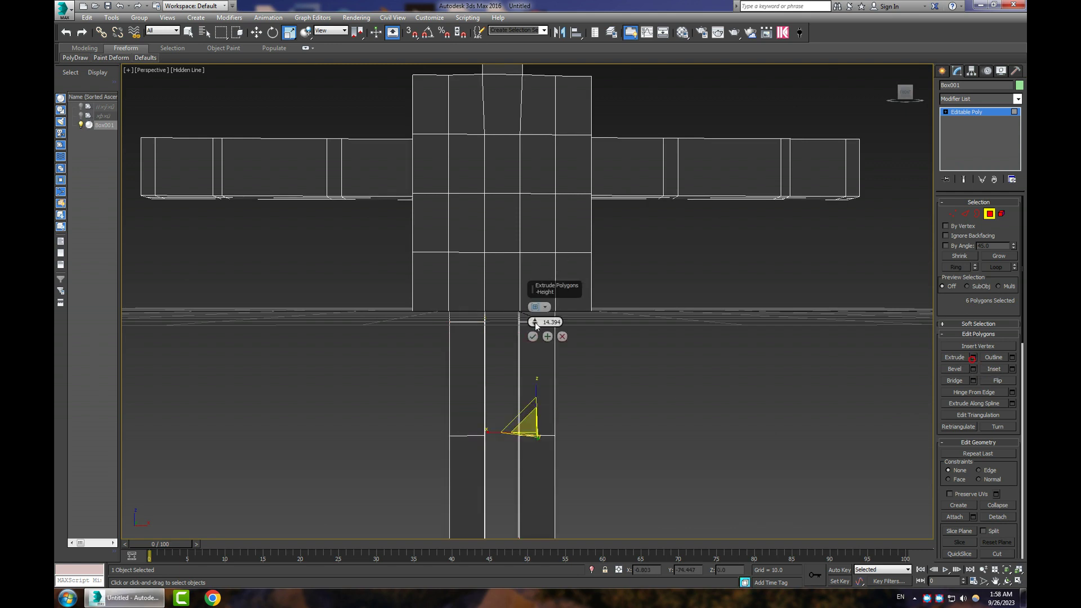
left_click_drag(536, 322, 544, 389)
left_click(532, 337)
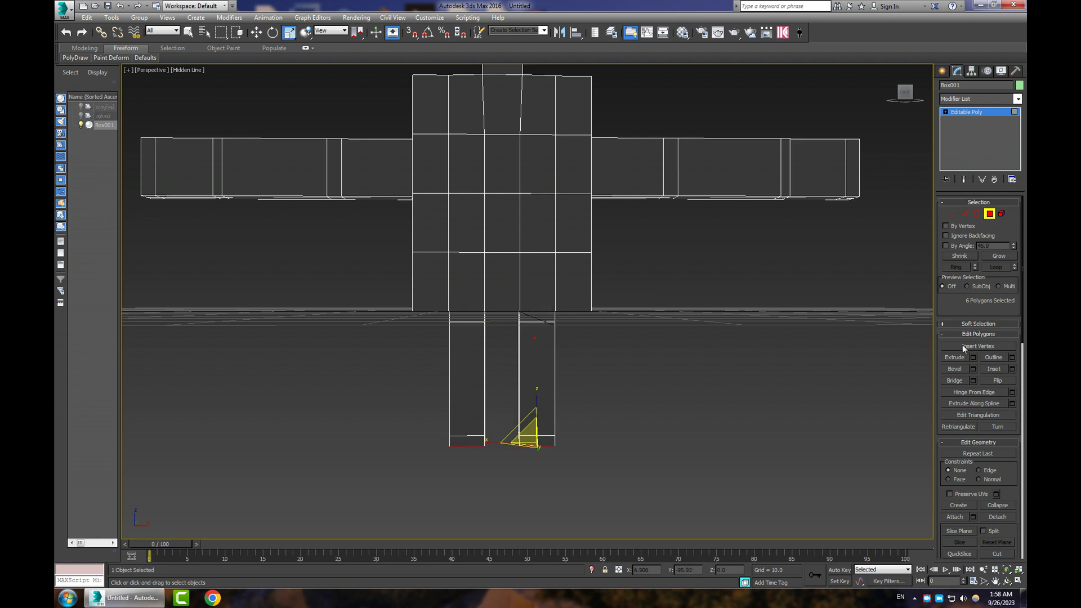
Step: Extrude both leg ends down into long lower legs and again by 2.693 for the foot height
left_click(974, 357)
left_click_drag(535, 323, 536, 307)
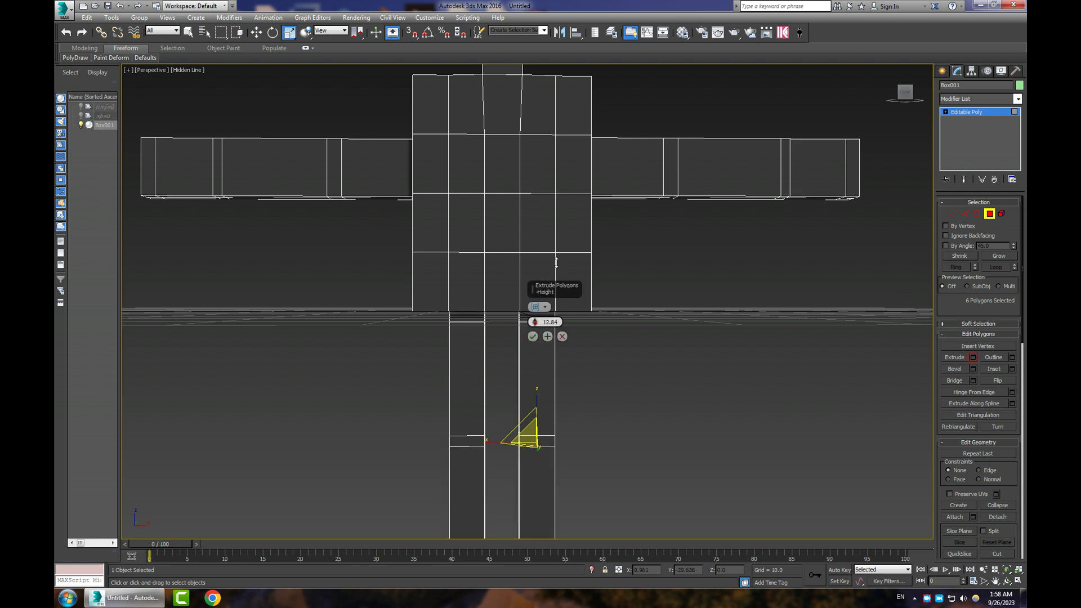
middle_click_drag(536, 306, 635, 355, "alt")
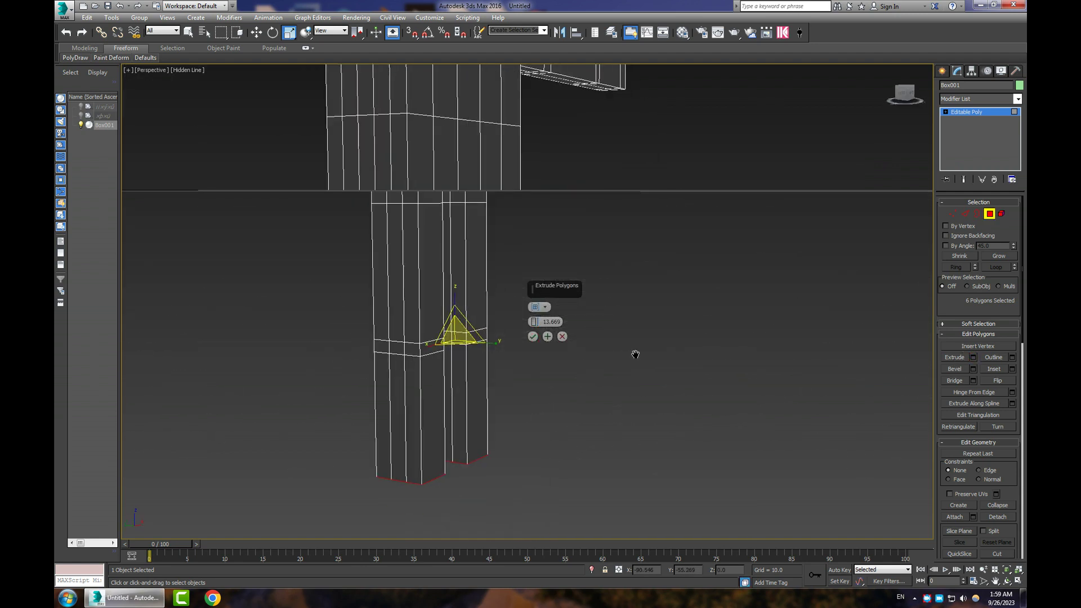
left_click_drag(535, 322, 552, 386)
left_click(533, 336)
left_click(973, 357)
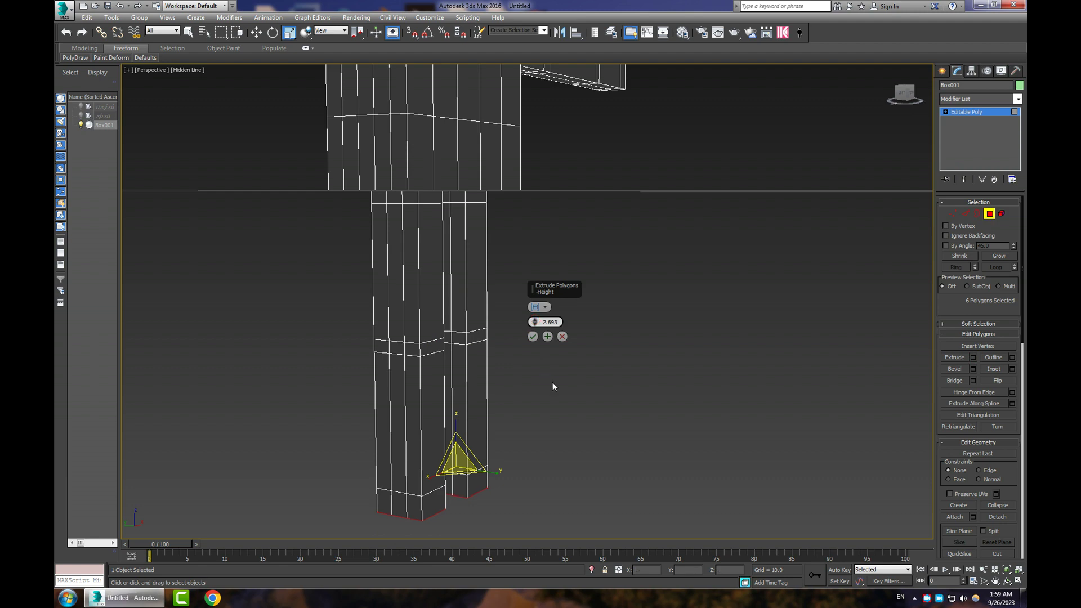
left_click(533, 336)
Step: Extrude the front polygon at the base of each leg forward by 1.347 and again by a longer amount to form feet
left_click(434, 503)
left_click(476, 485, "ctrl")
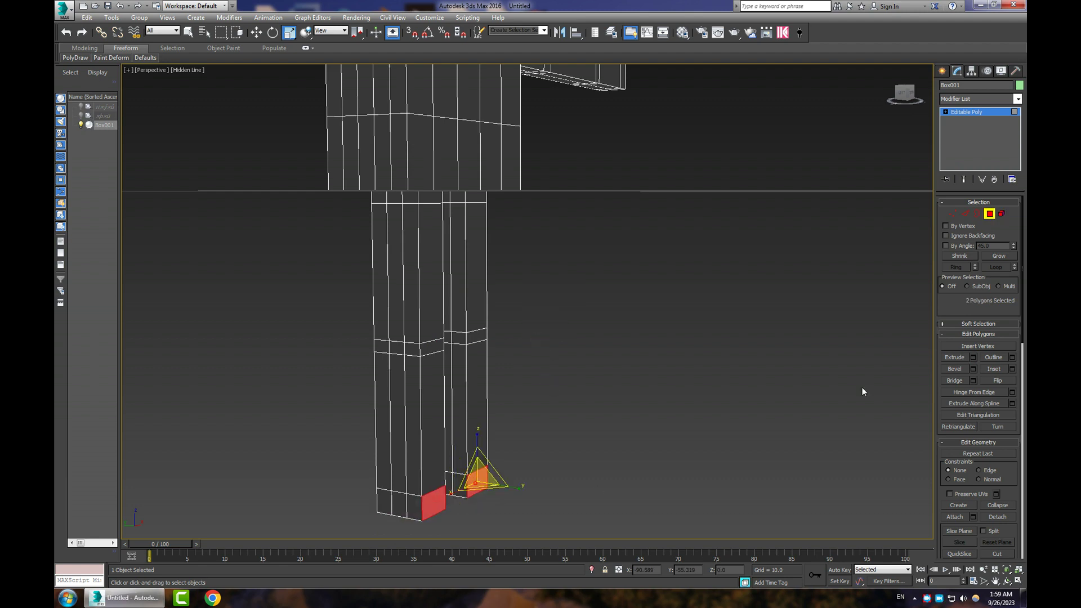
left_click(974, 357)
left_click_drag(539, 322, 532, 347)
left_click(532, 336)
left_click(973, 358)
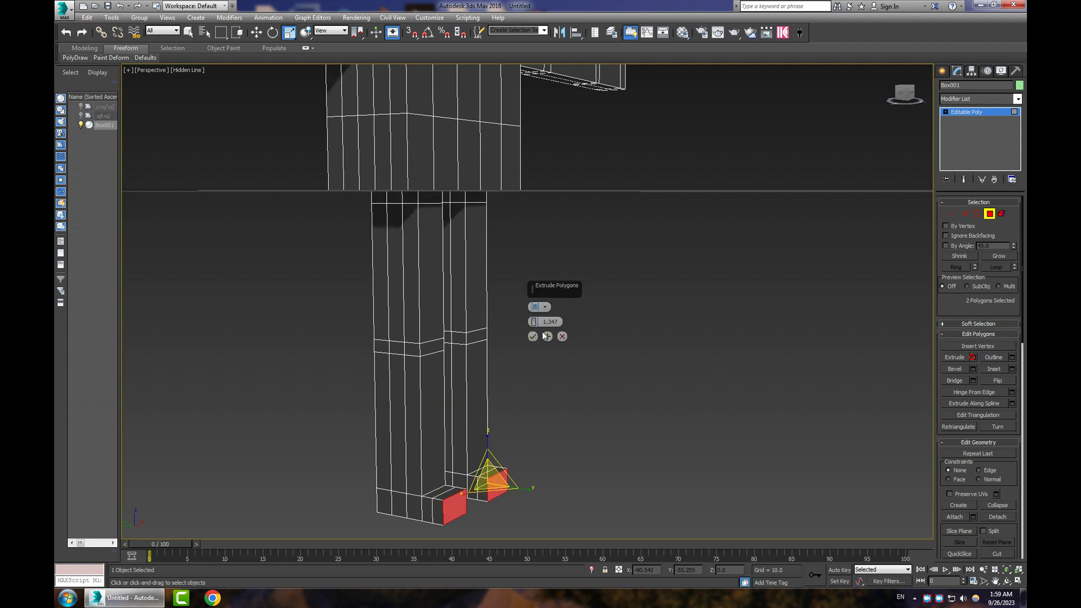
left_click(533, 336)
left_click(612, 370)
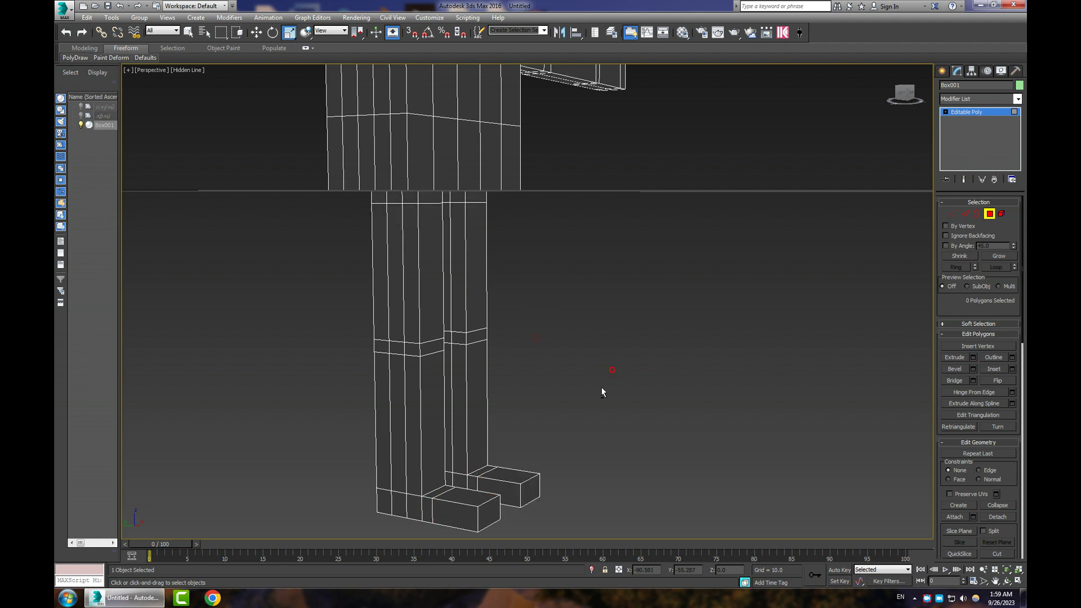
Step: Leave polygon editing and convert the whole figure to Editable Poly
scroll(601, 387, "down", 8)
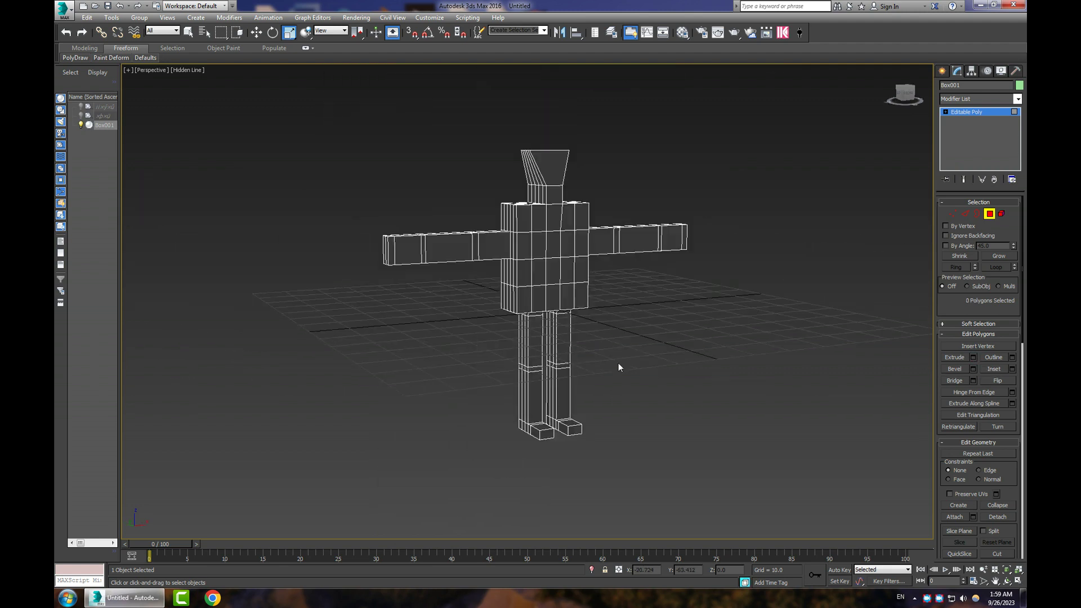
middle_click_drag(619, 363, 584, 405)
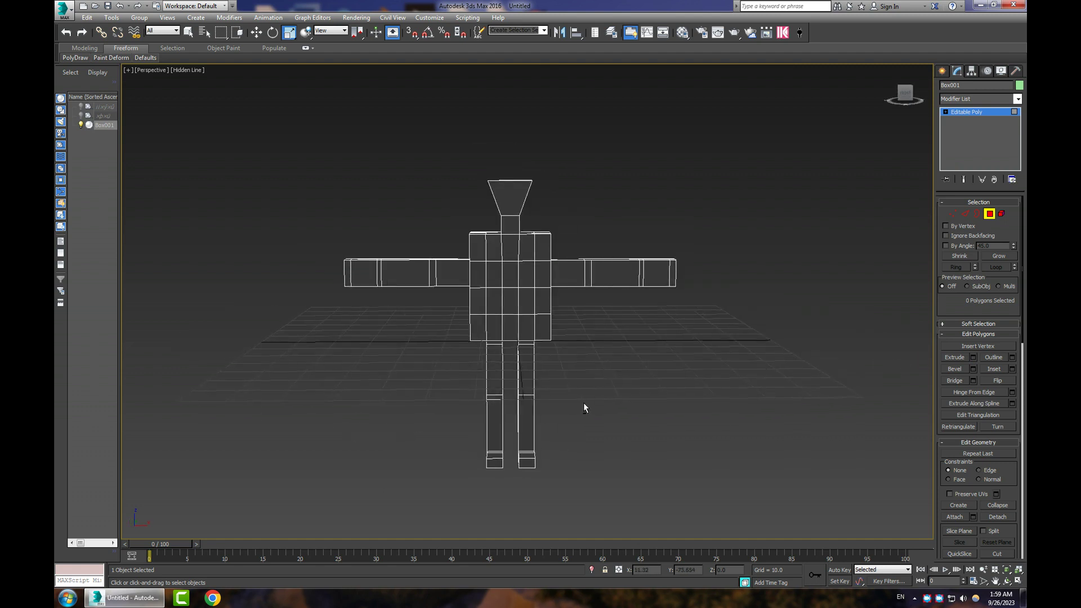
left_click(989, 214)
right_click(531, 288)
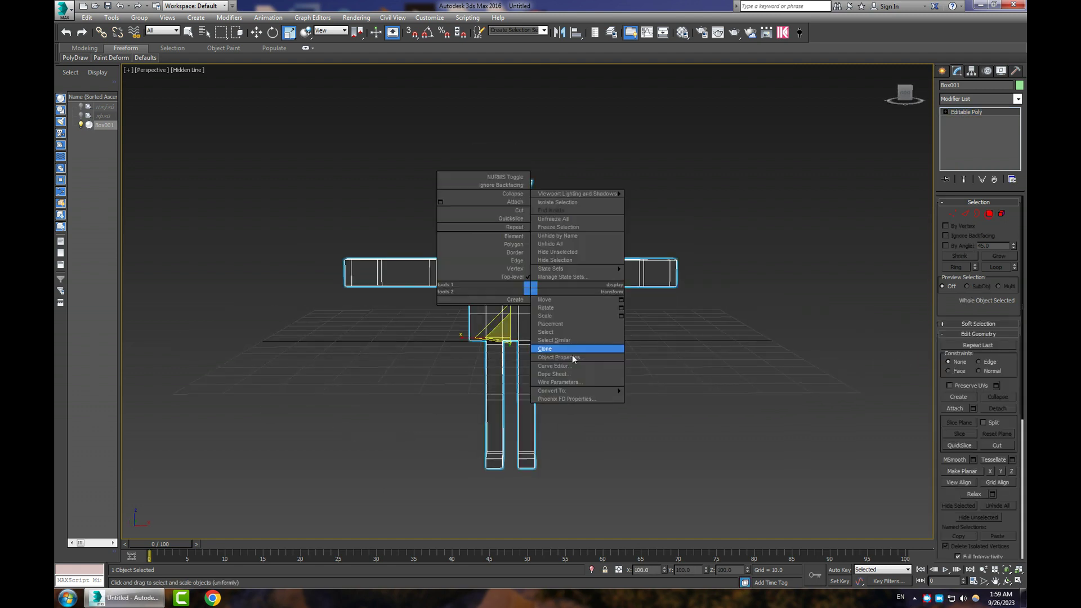
mouse_move(621, 393)
left_click(659, 399)
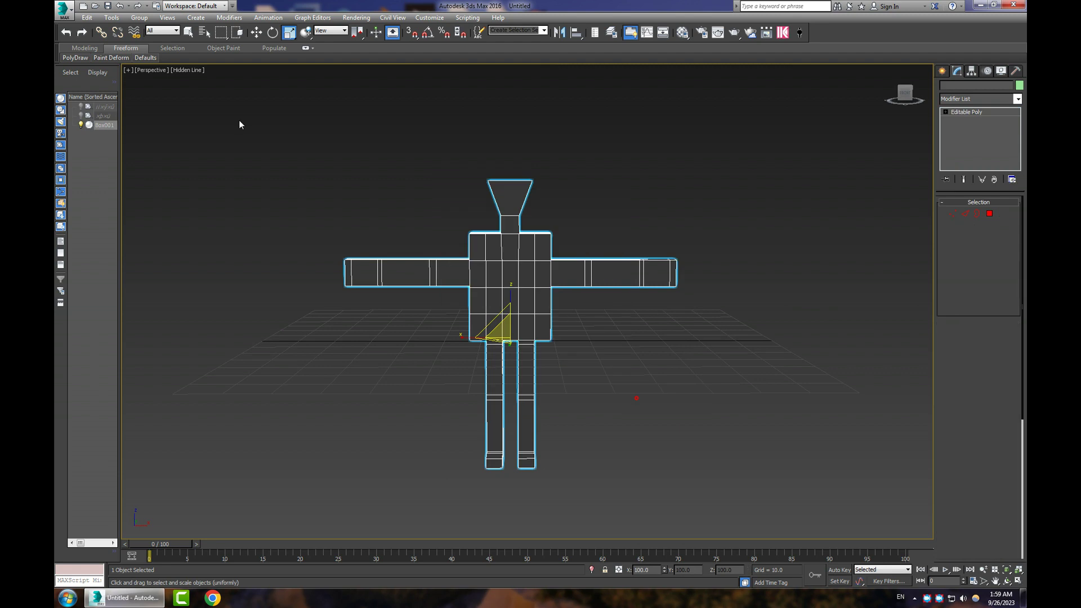
Step: Push both upper corners of the torso inward with the Paint Deform Shift brush to round the shoulders
mouse_move(112, 58)
left_click(106, 77)
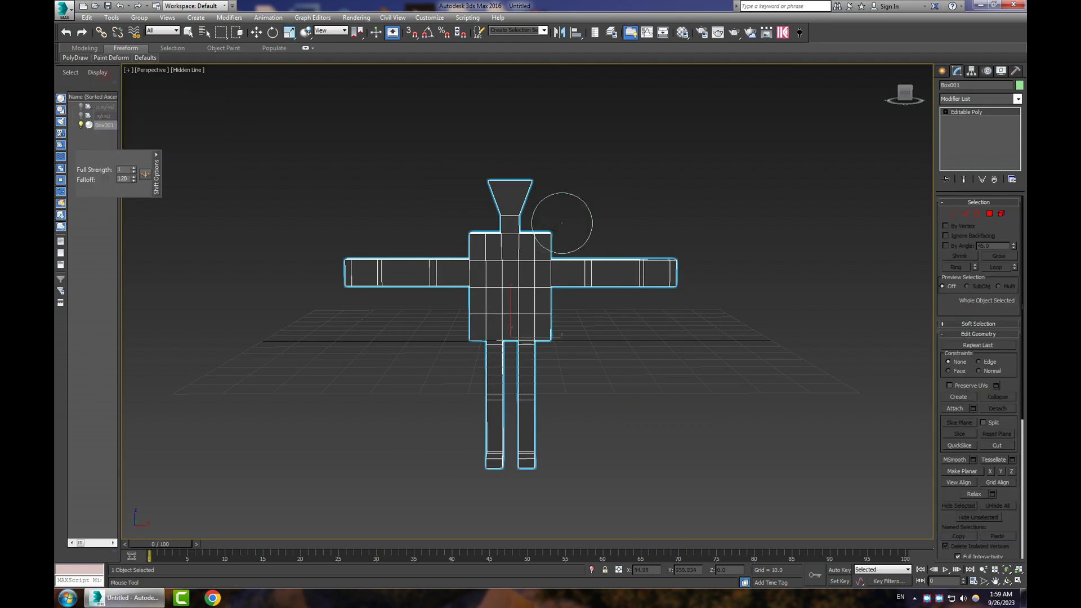
left_click_drag(561, 224, 549, 232)
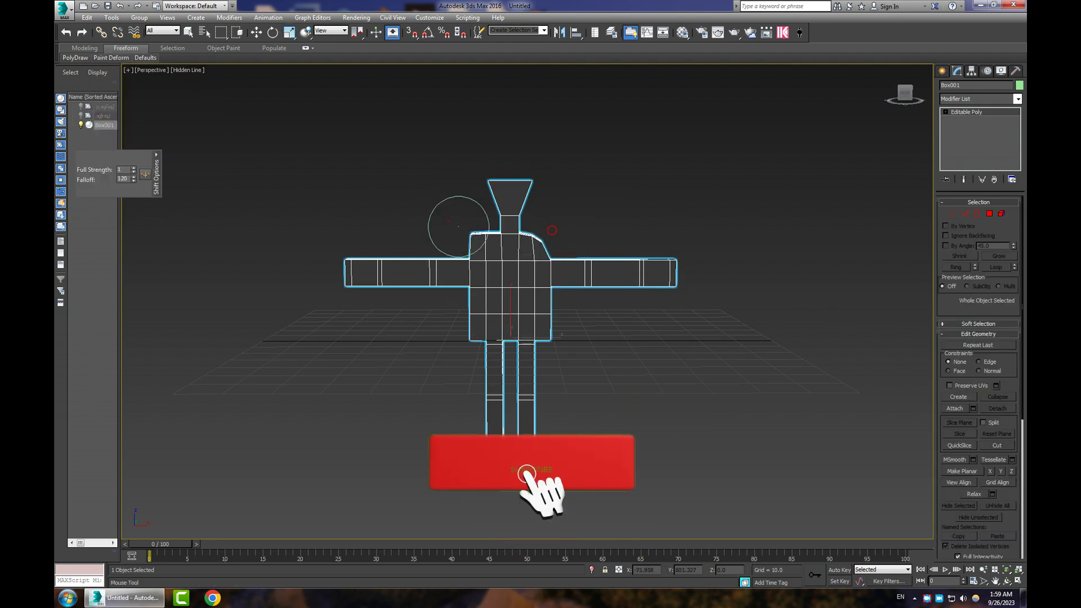
left_click_drag(458, 227, 468, 234)
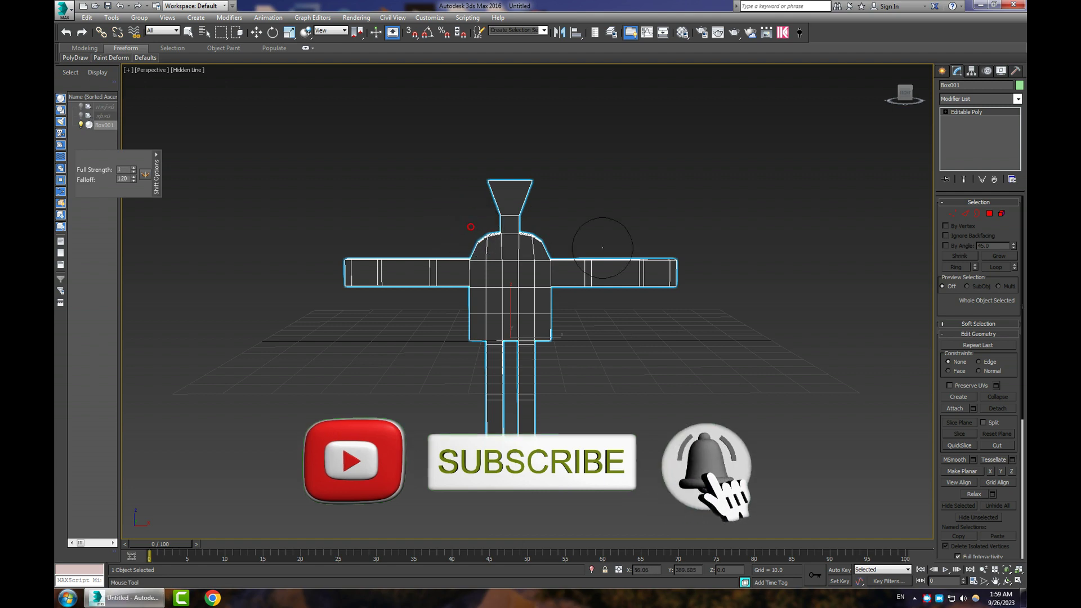
Step: Push the upper and lower edges of both arms inward with the Shift brush to taper them toward the wrists
mouse_move(593, 295)
left_mouse_down()
mouse_move(637, 281)
mouse_move(638, 267)
left_mouse_up()
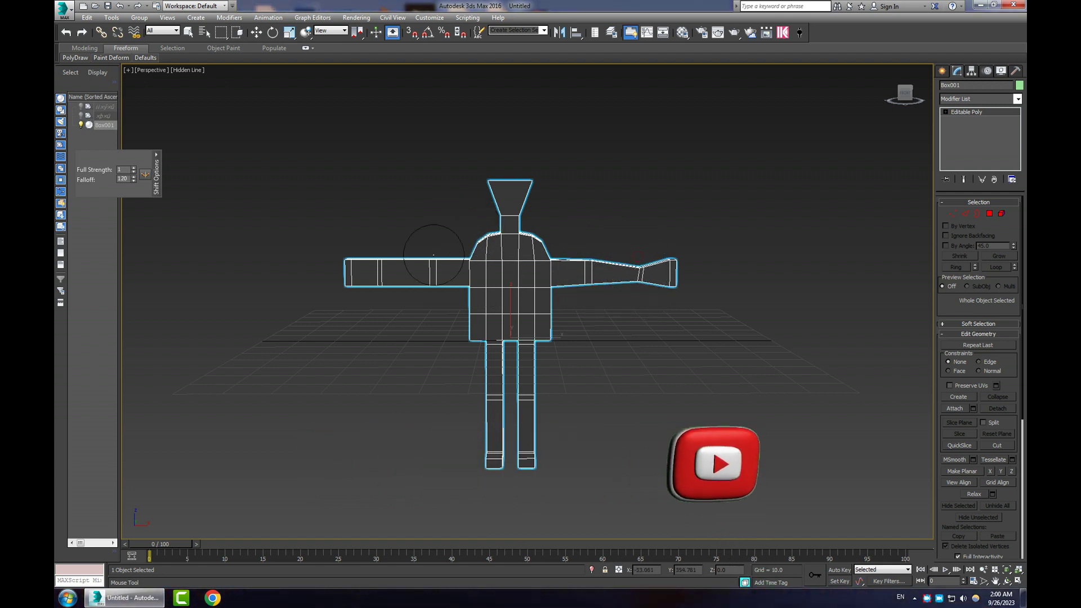
left_click_drag(433, 255, 432, 258)
left_click_drag(434, 294, 435, 281)
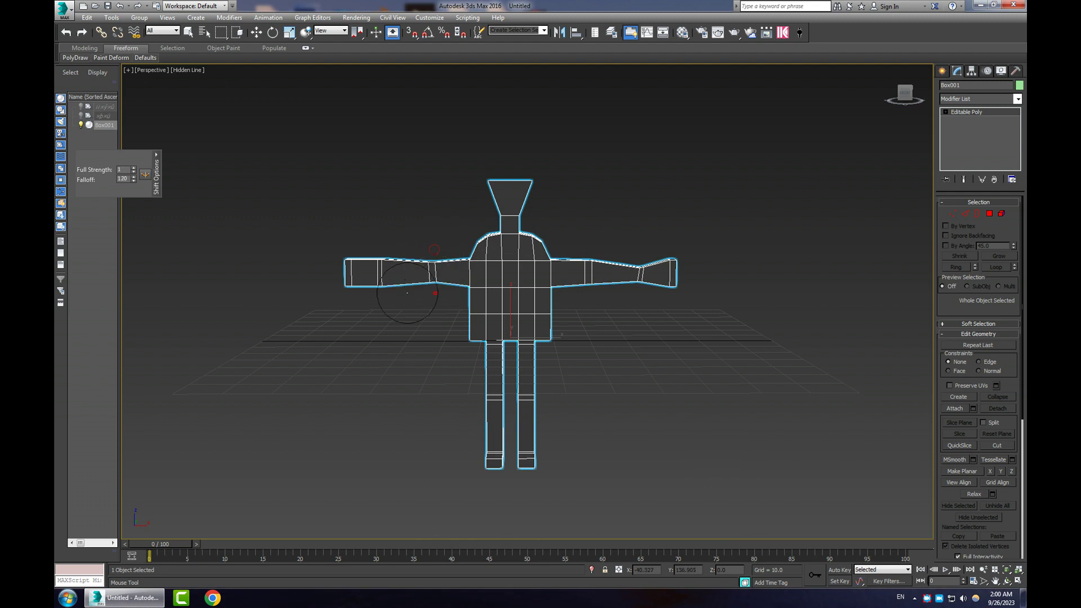
left_click_drag(377, 298, 379, 284)
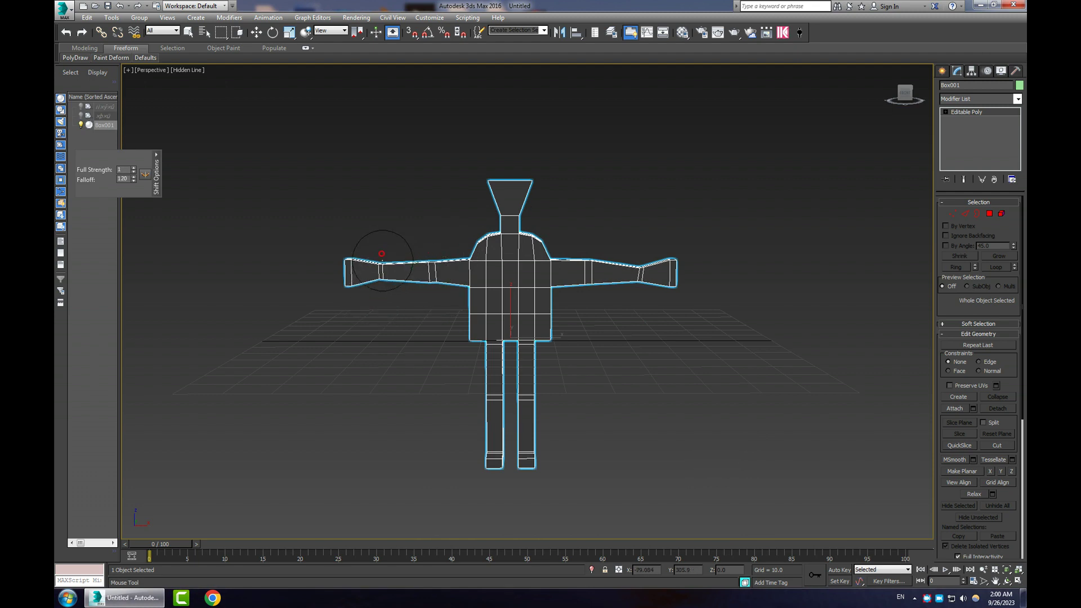
Step: Push the front and back of the neck inward with the Shift brush in side view to slim its depth
mouse_move(657, 379)
middle_mouse_down("alt")
mouse_move(659, 366)
mouse_move(748, 374)
middle_mouse_up("alt")
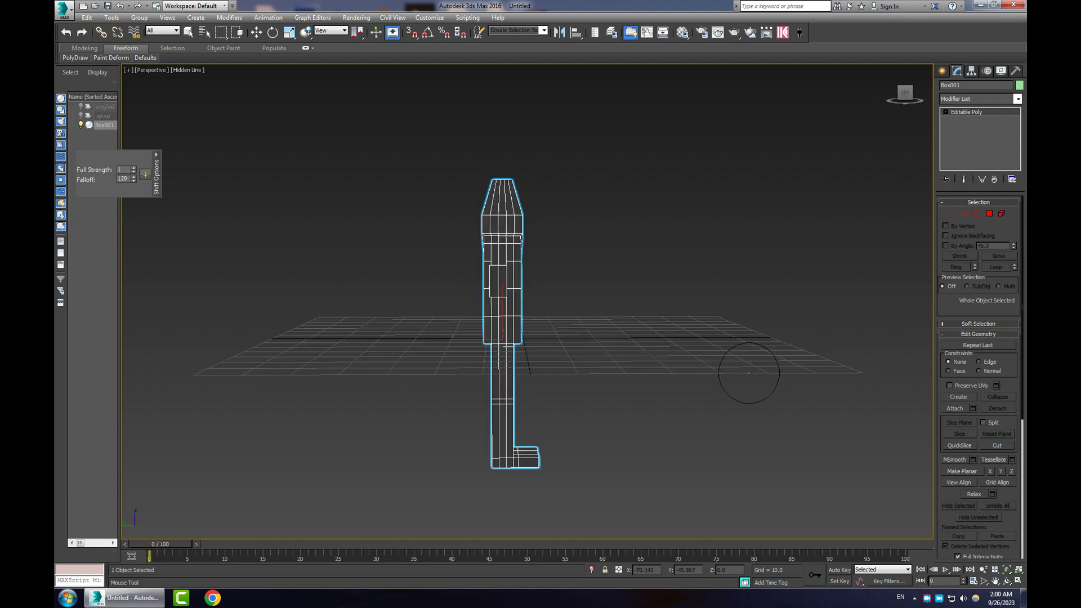
left_click_drag(537, 227, 474, 228)
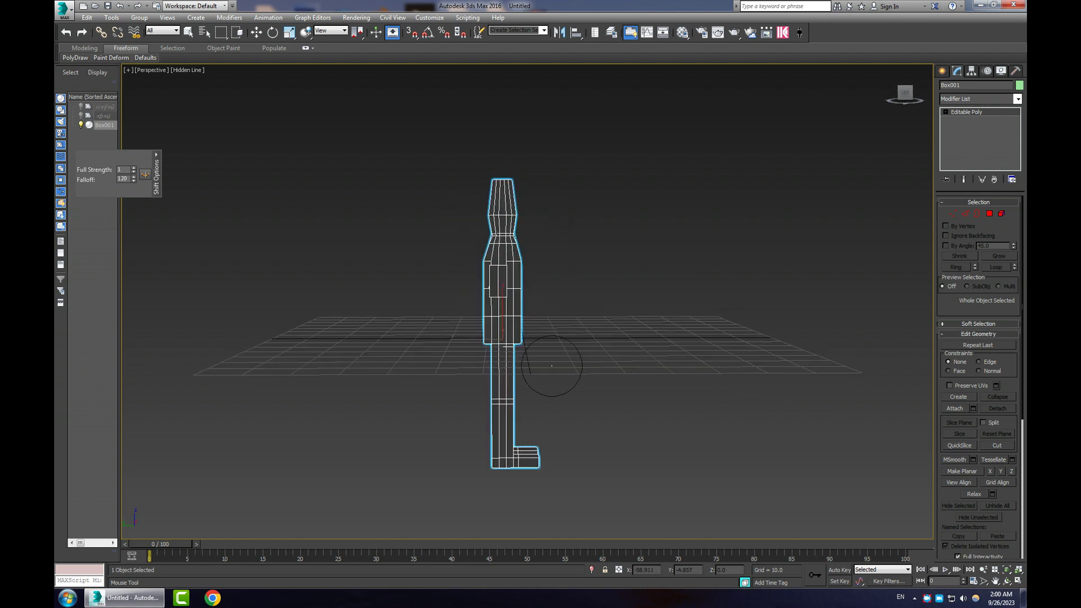
middle_click_drag(556, 362, 527, 359, "alt")
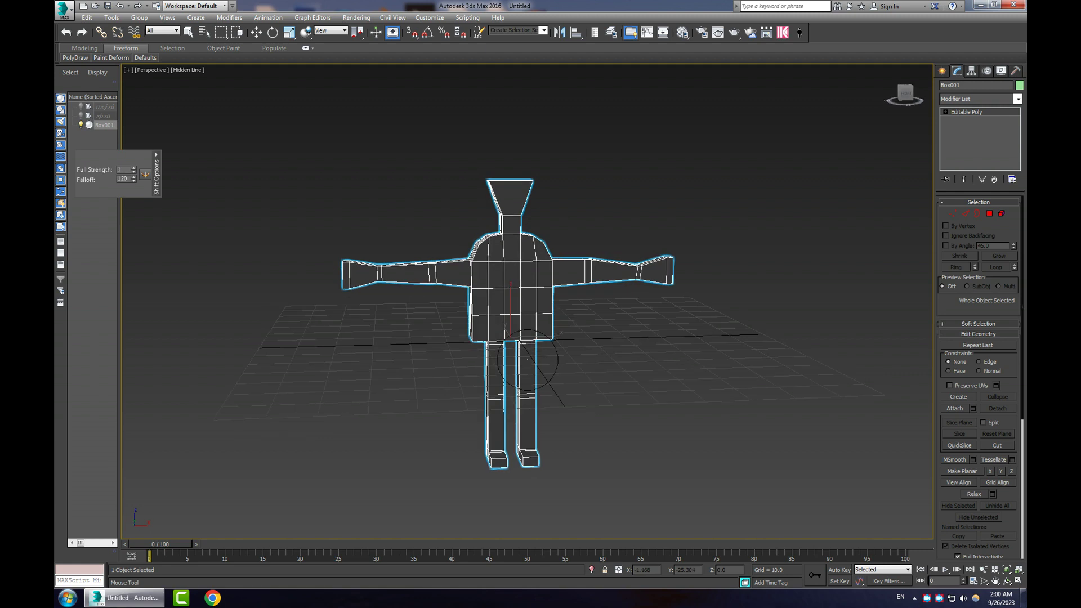
Step: Raise the figure until its feet stand on the grid, then centre its width on the vertical axis in the front view
left_click(256, 33)
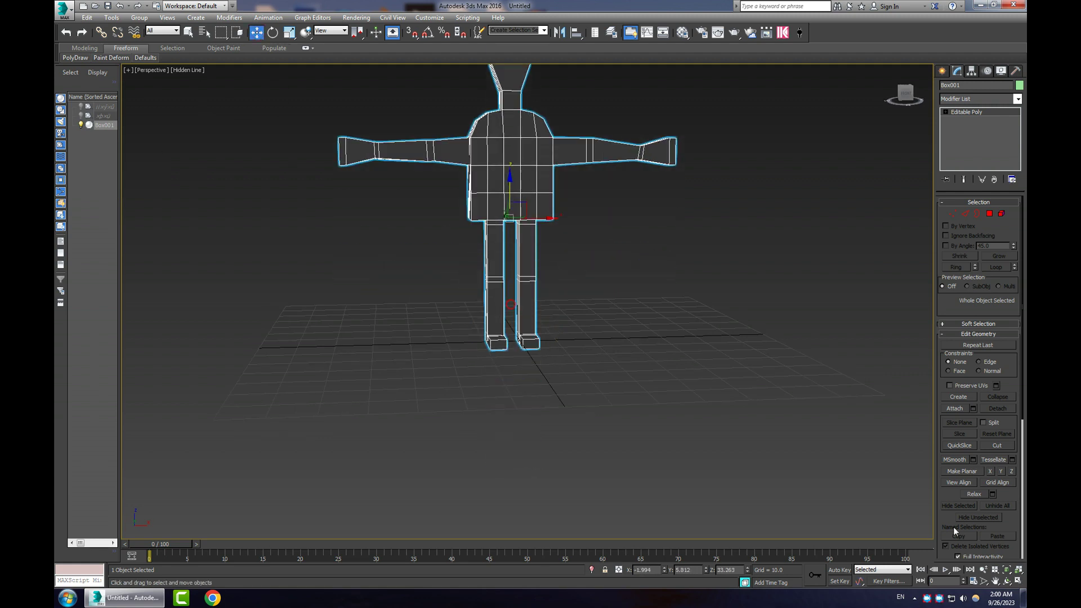
left_click(1019, 571)
left_click(1019, 580)
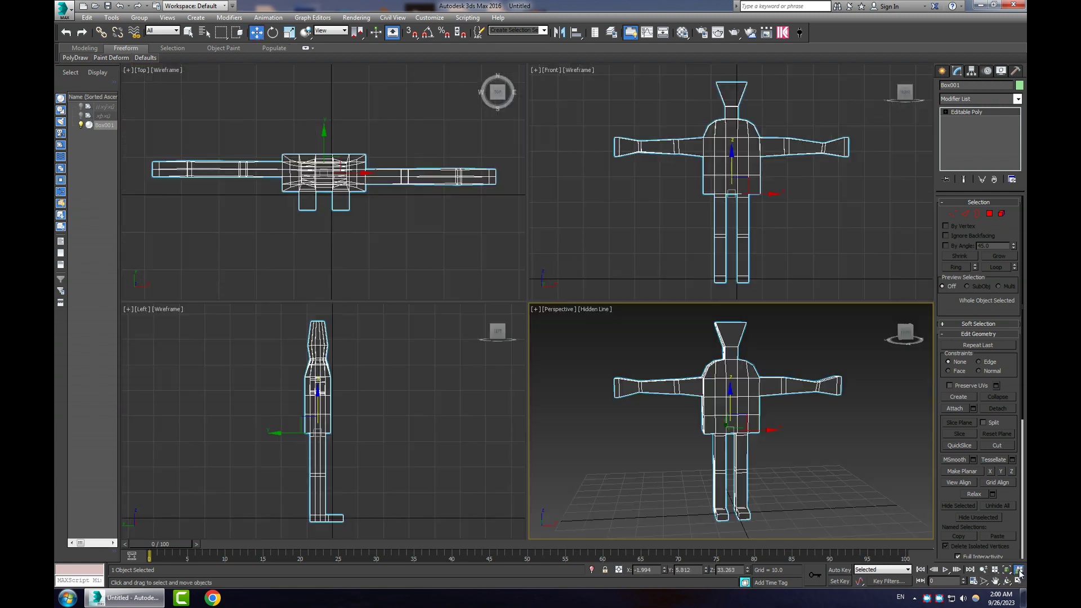
left_click_drag(756, 192, 737, 164)
scroll(712, 217, "up", 5)
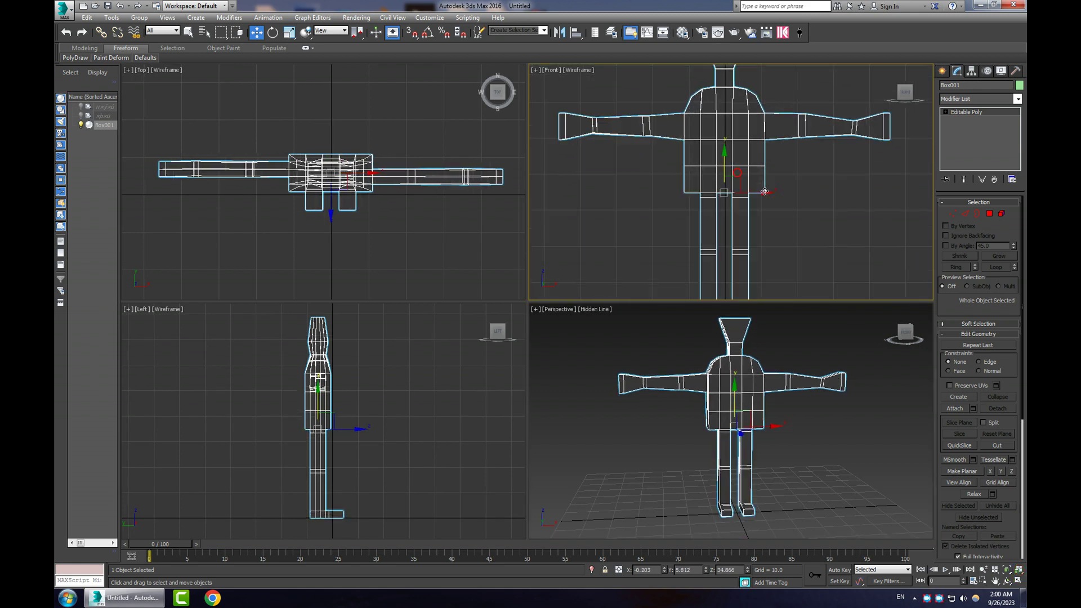
left_click_drag(687, 188, 691, 189)
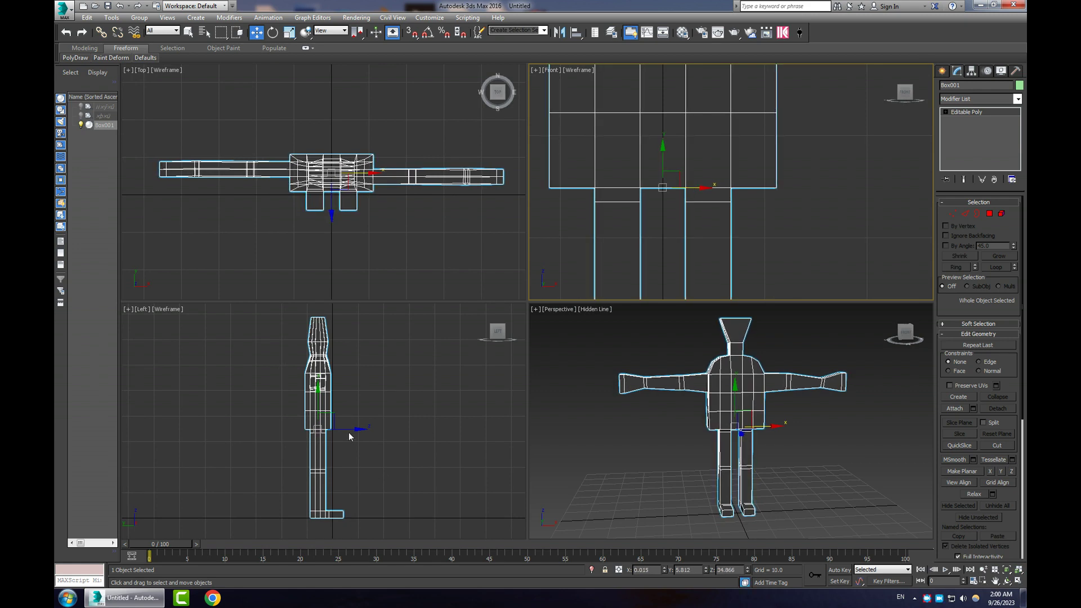
Step: Centre the figure's depth on the vertical grid axis in the left view and deselect it
left_click_drag(349, 436, 361, 436)
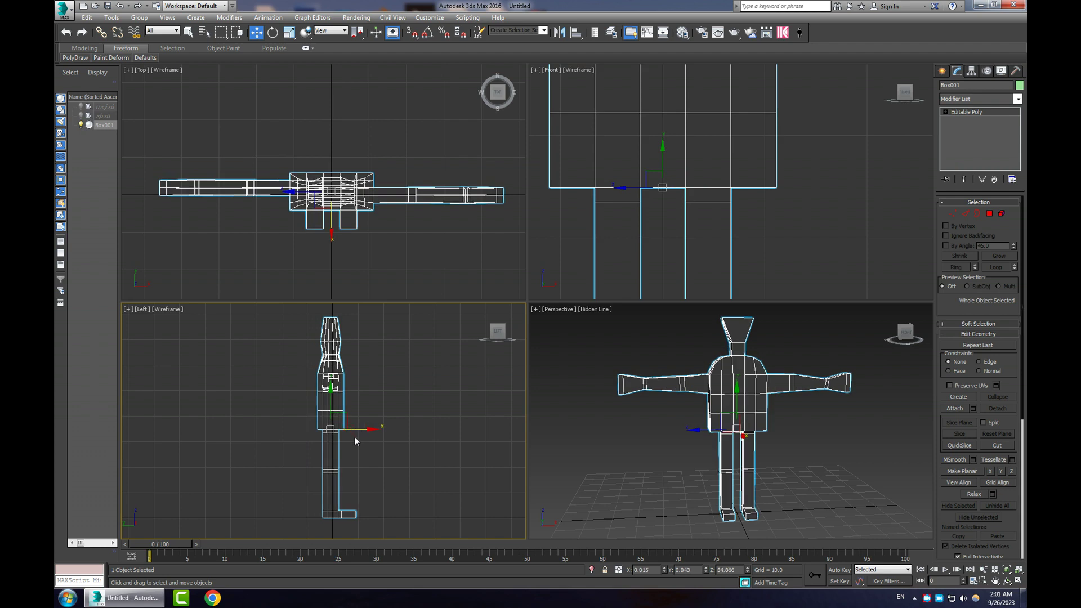
scroll(335, 435, "up", 10)
left_click_drag(329, 420, 330, 420)
left_click(365, 440)
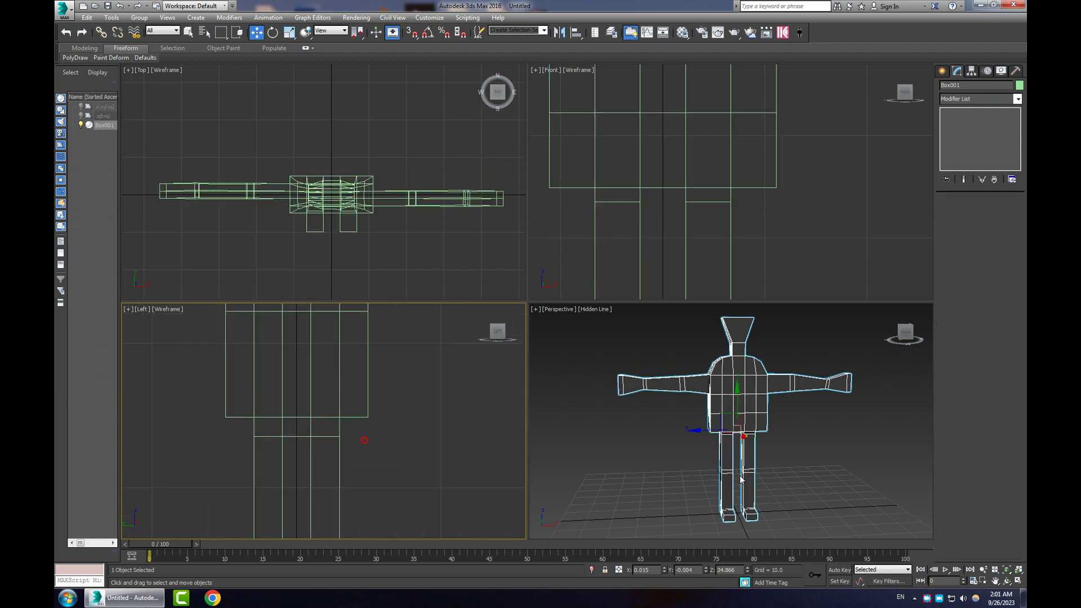
Step: Create a Biped about 67.7 units high at the figure's centre and display the maximised perspective view in Wireframe
left_click(811, 481)
key("alt+w")
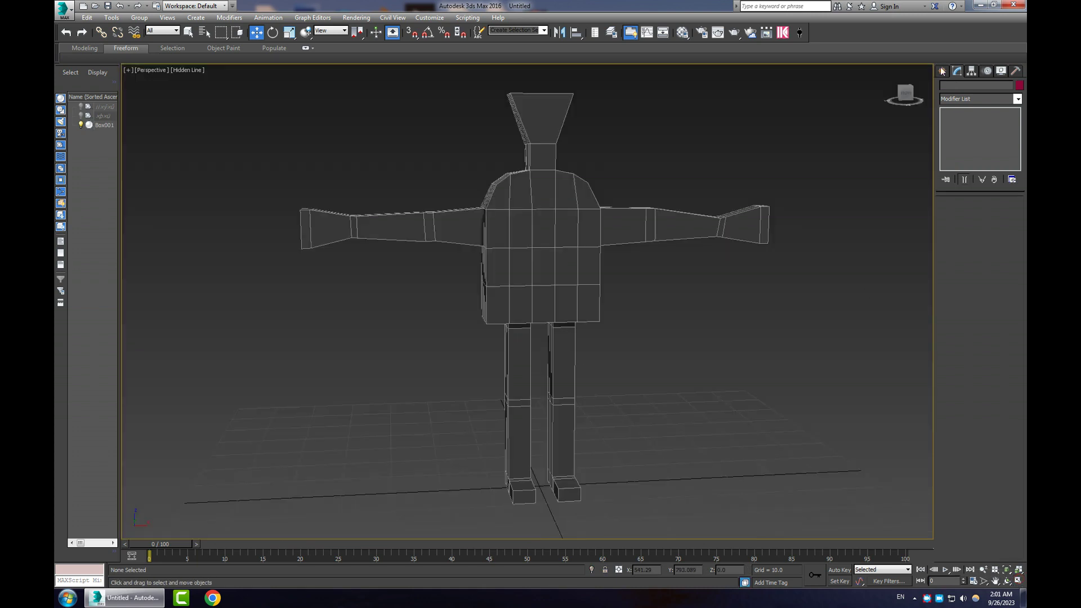
left_click(942, 71)
left_click(1018, 87)
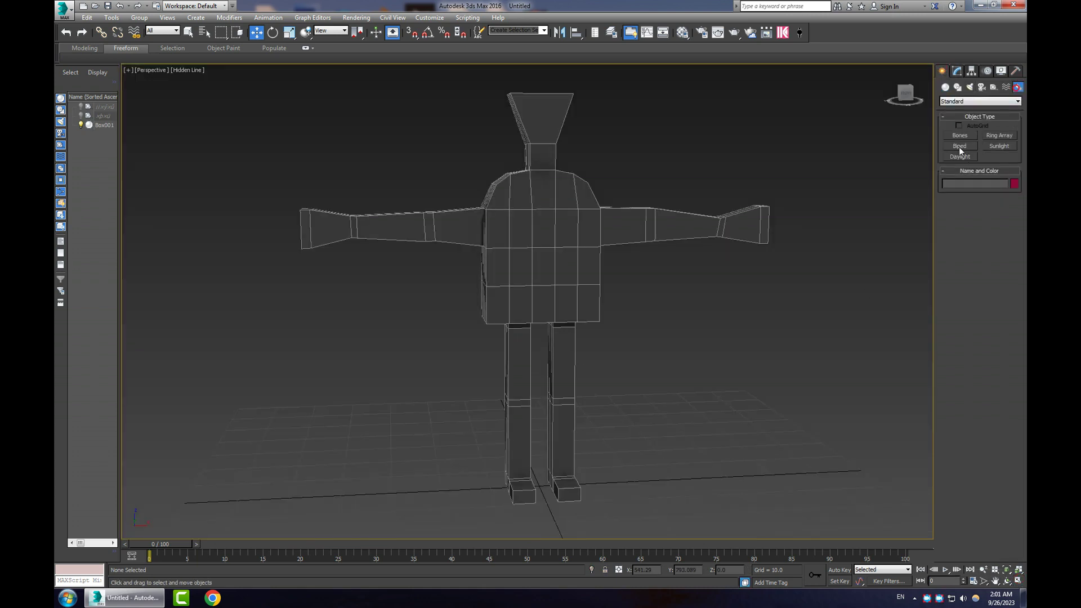
left_click(959, 146)
left_click_drag(597, 375, 689, 164)
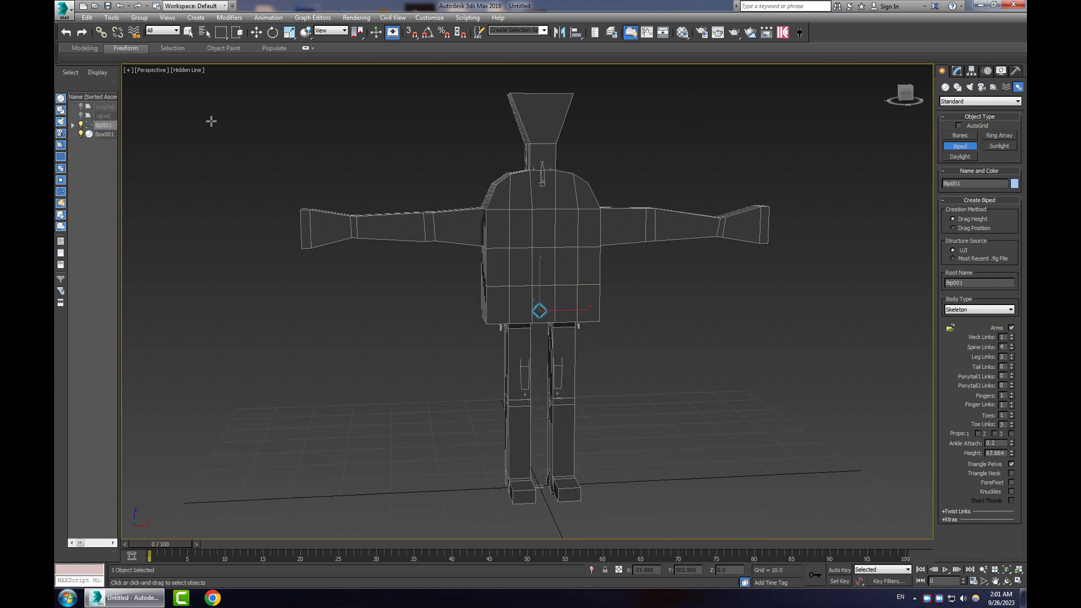
left_click(189, 70)
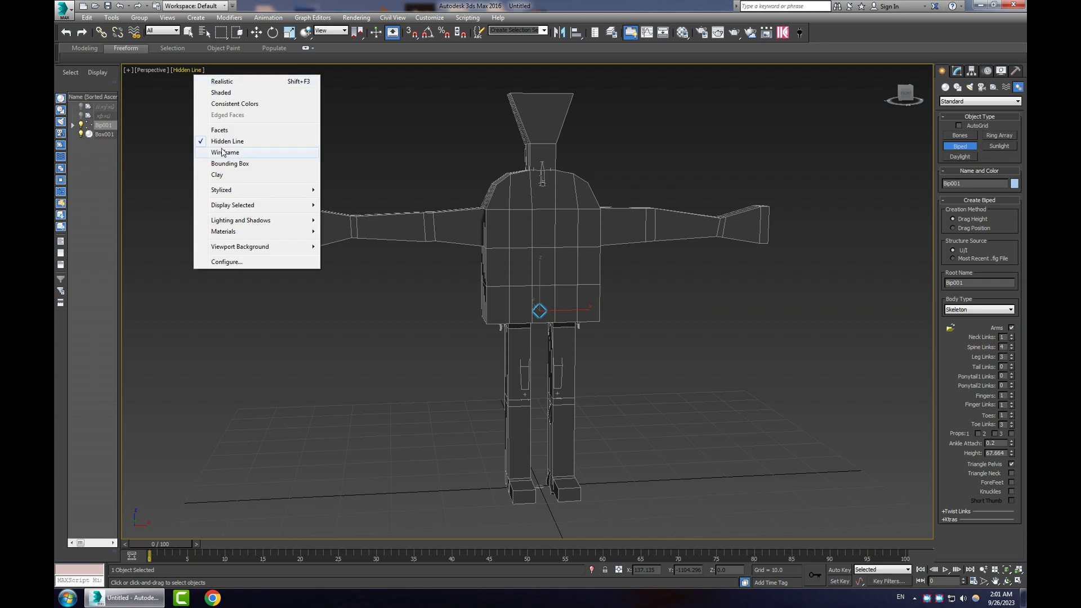
left_click(224, 153)
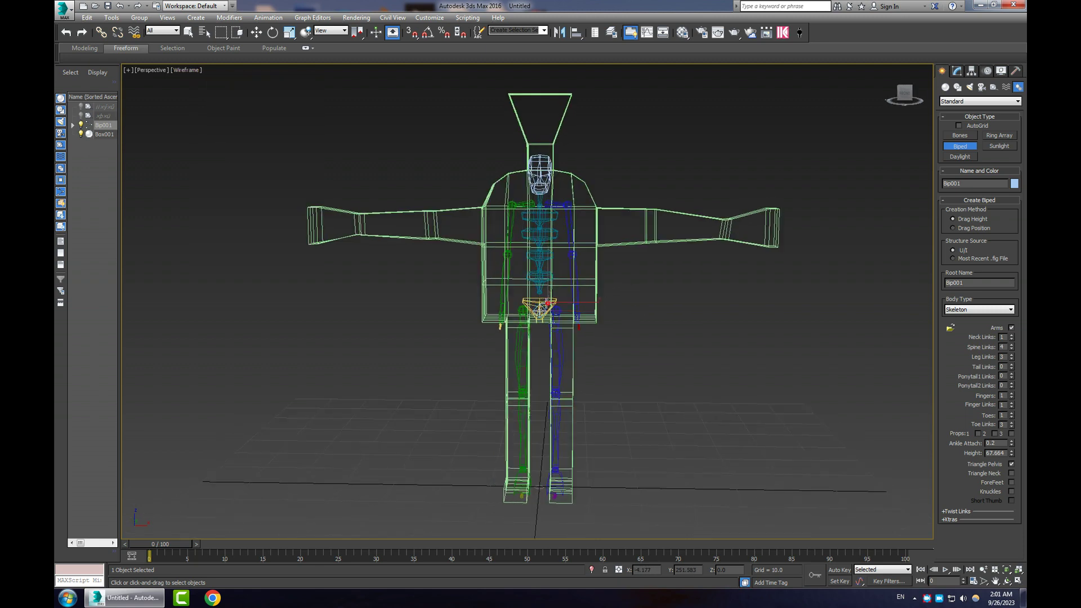
Step: Select the biped's pelvis, enable Figure Mode and open the Structure settings
left_click(271, 105)
left_click(257, 33)
left_click(543, 299)
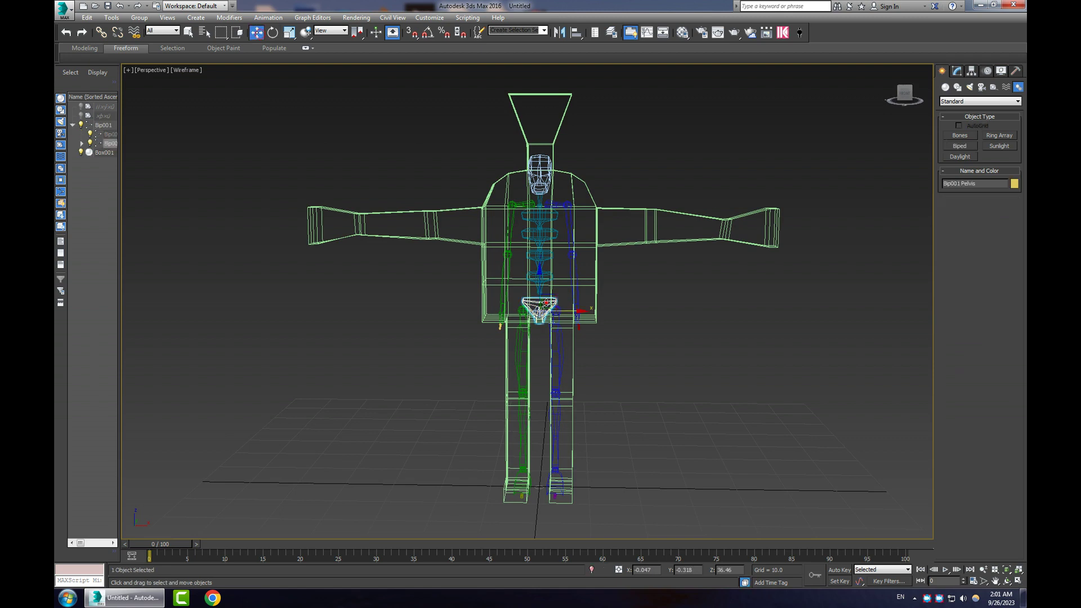
left_click(987, 72)
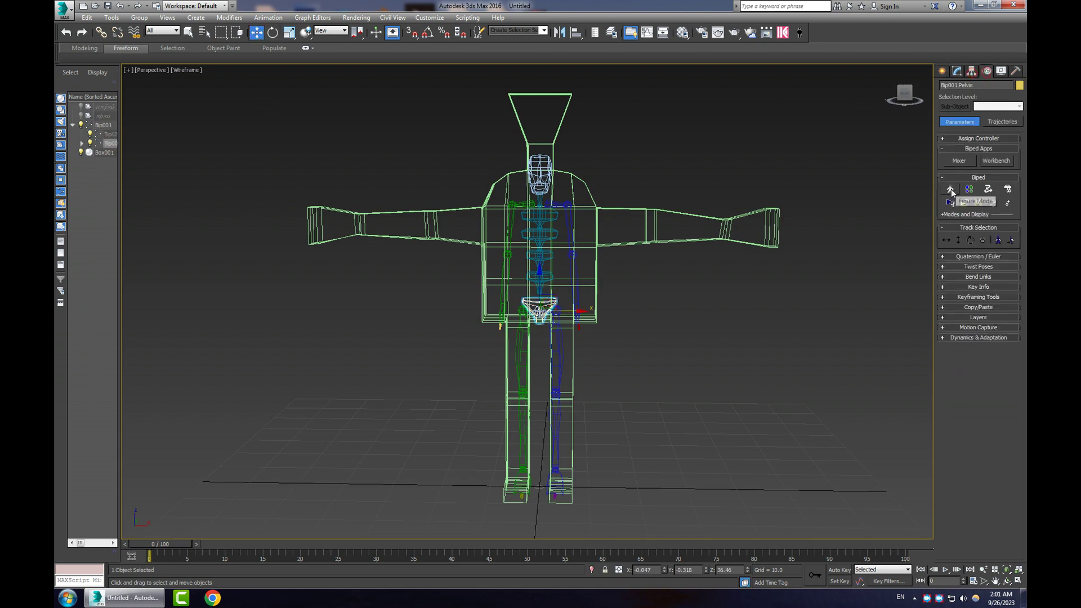
left_click(951, 191)
left_click(944, 277)
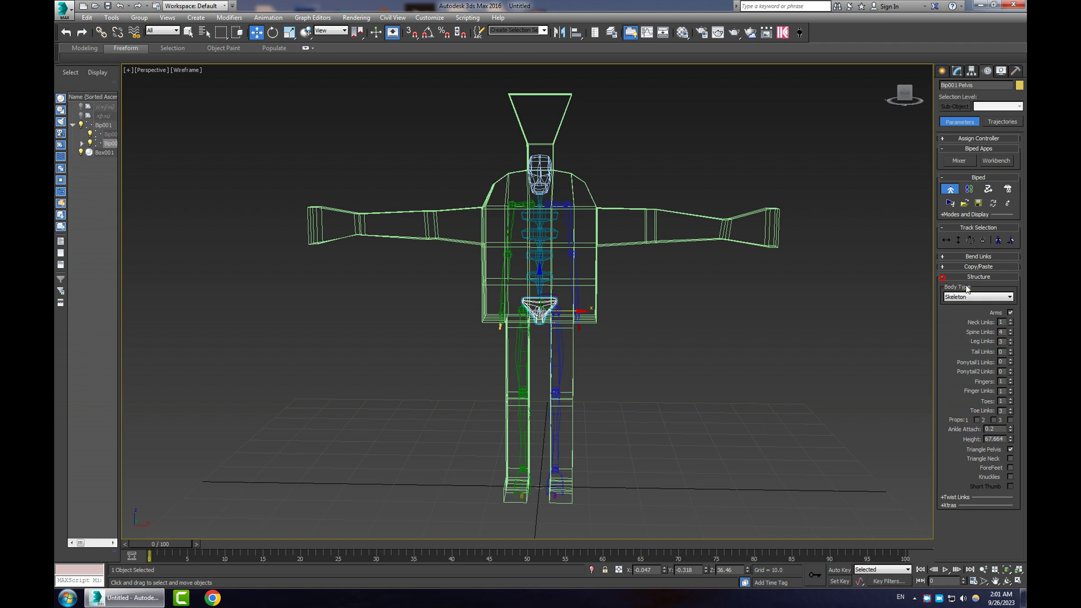
Step: Widen the biped's pelvis until the leg bones sit inside the mesh legs, and set Spine Links to 3
left_click(289, 33)
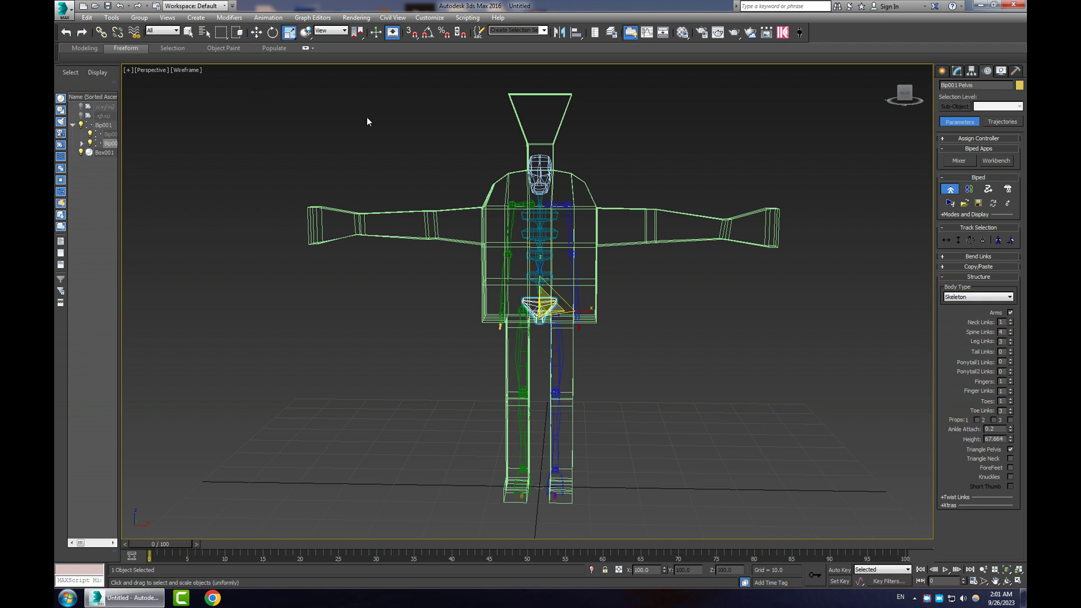
left_click_drag(582, 311, 598, 318)
middle_click_drag(603, 337, 601, 354, "alt")
left_click_drag(511, 330, 498, 333)
left_click_drag(540, 274, 522, 254)
middle_click_drag(630, 354, 562, 292, "alt")
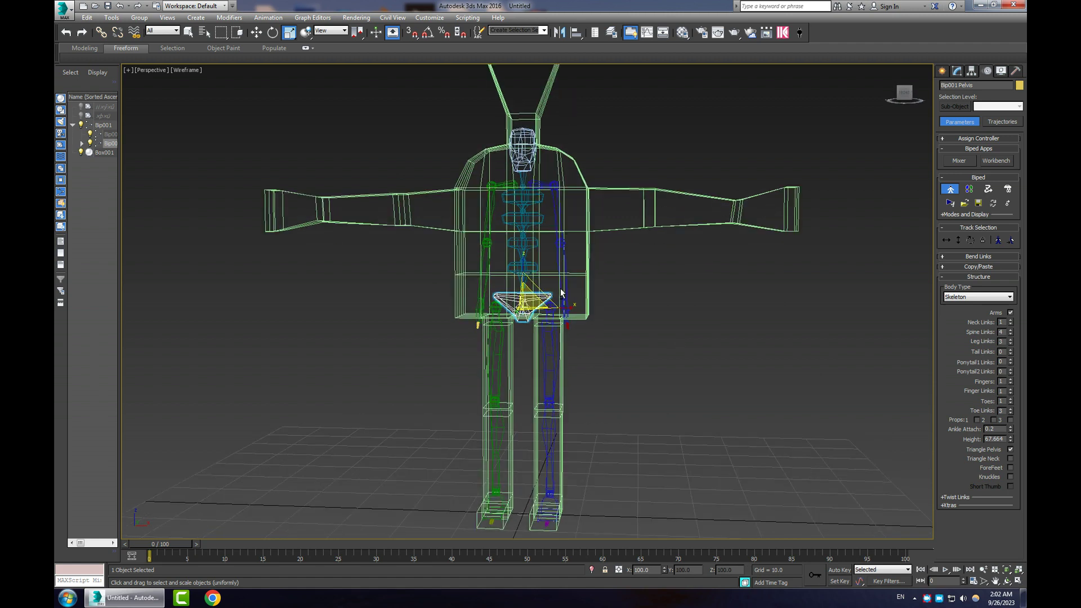
left_click(1011, 334)
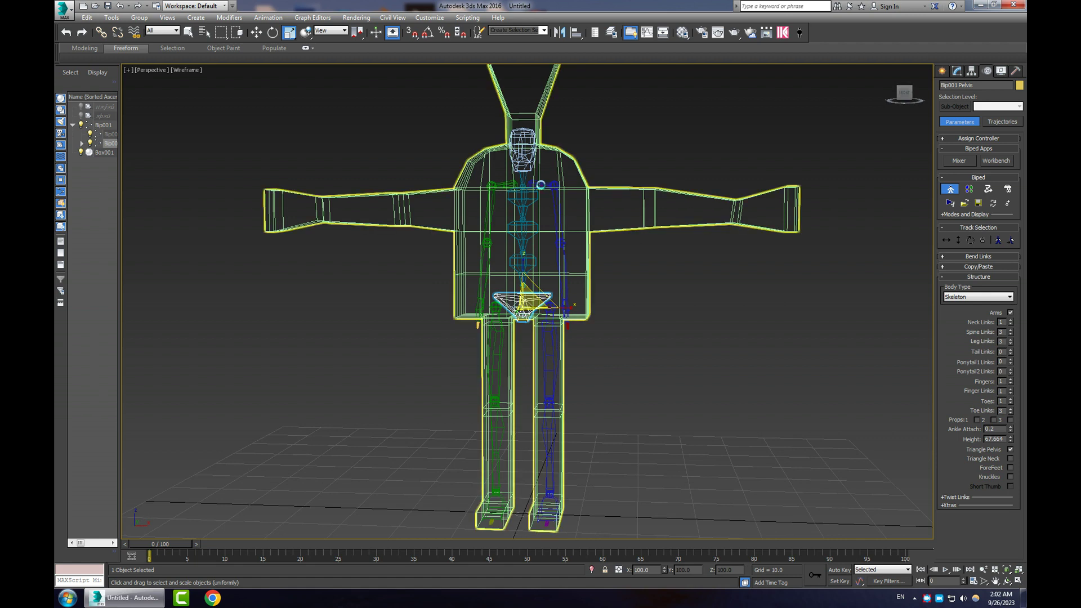
Step: Lengthen the left clavicle bone and rotate it down about 19.5 degrees so it reaches the mesh's shoulder joint
left_click(543, 185)
left_click(538, 185)
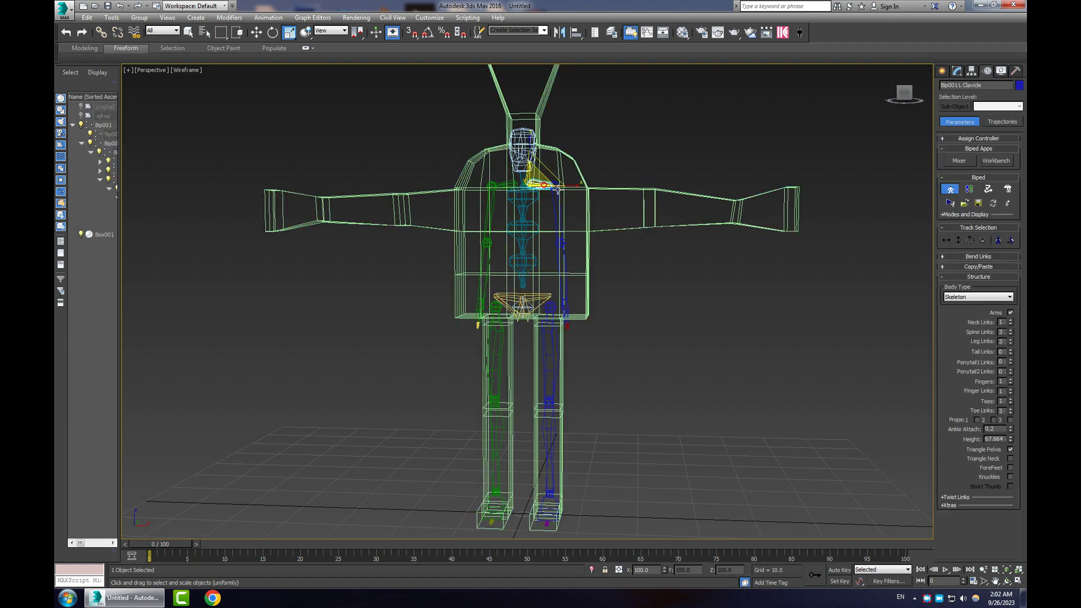
left_click_drag(570, 185, 607, 187)
left_click(273, 33)
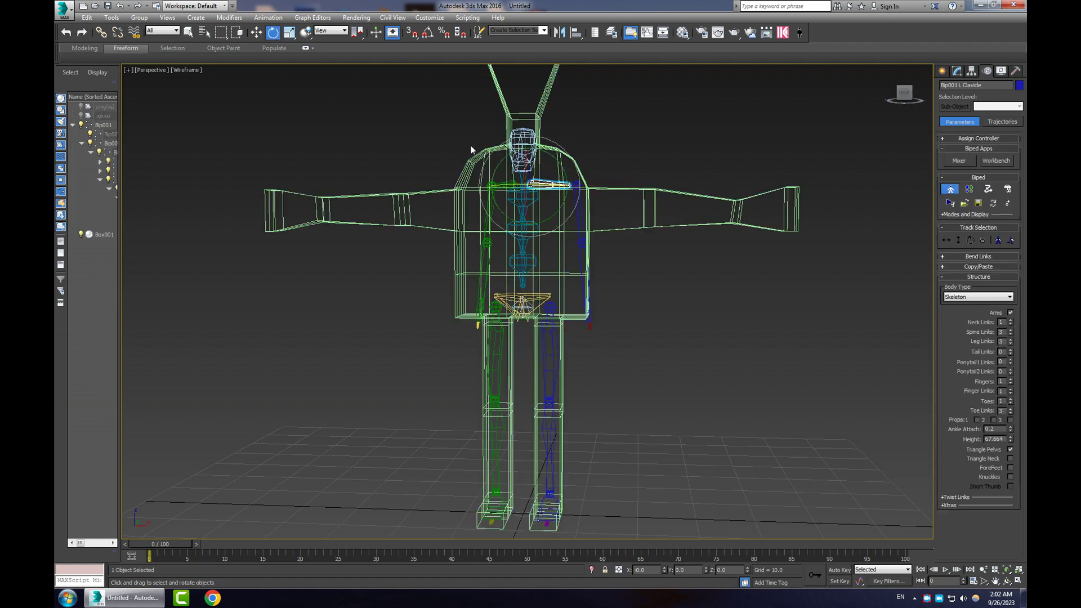
left_click_drag(562, 217, 565, 239)
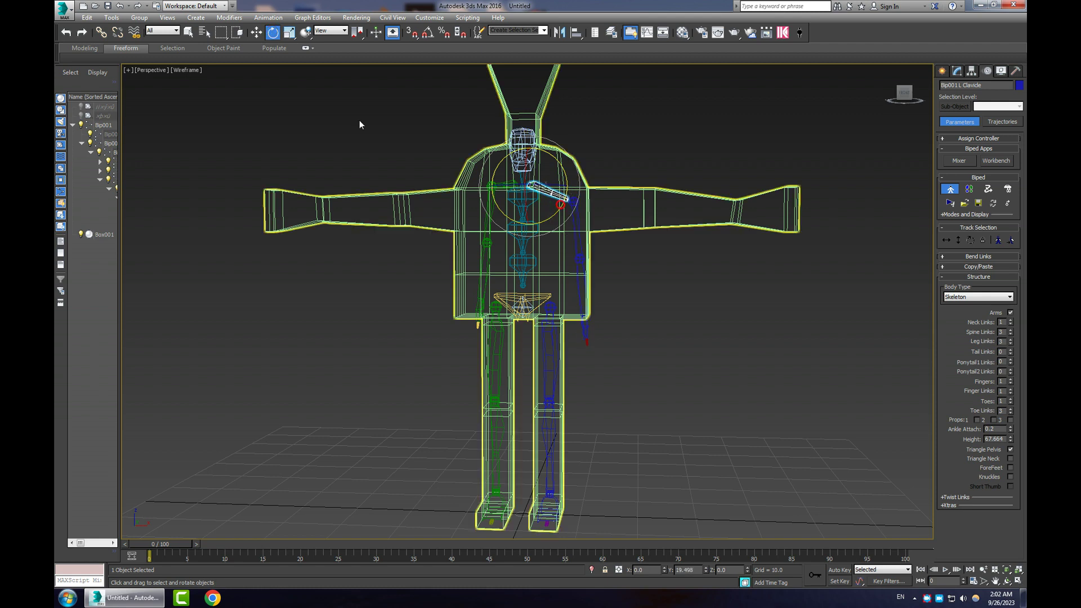
left_click(289, 33)
left_click_drag(580, 185, 598, 185)
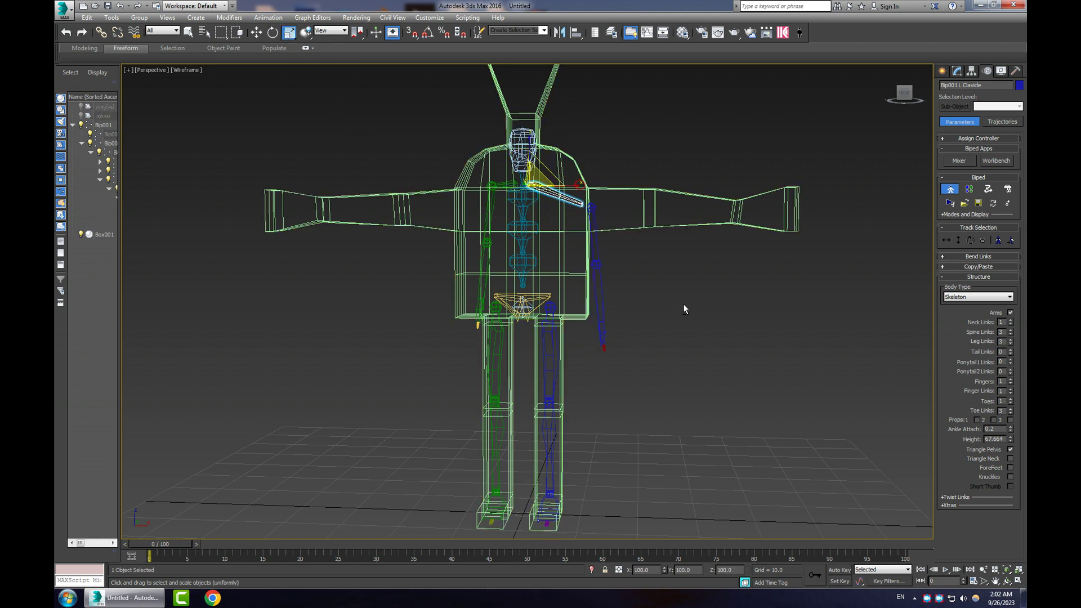
Step: Swing the left arm bones outward to lie horizontally inside the mesh arm
middle_click_drag(685, 309, 694, 303, "alt")
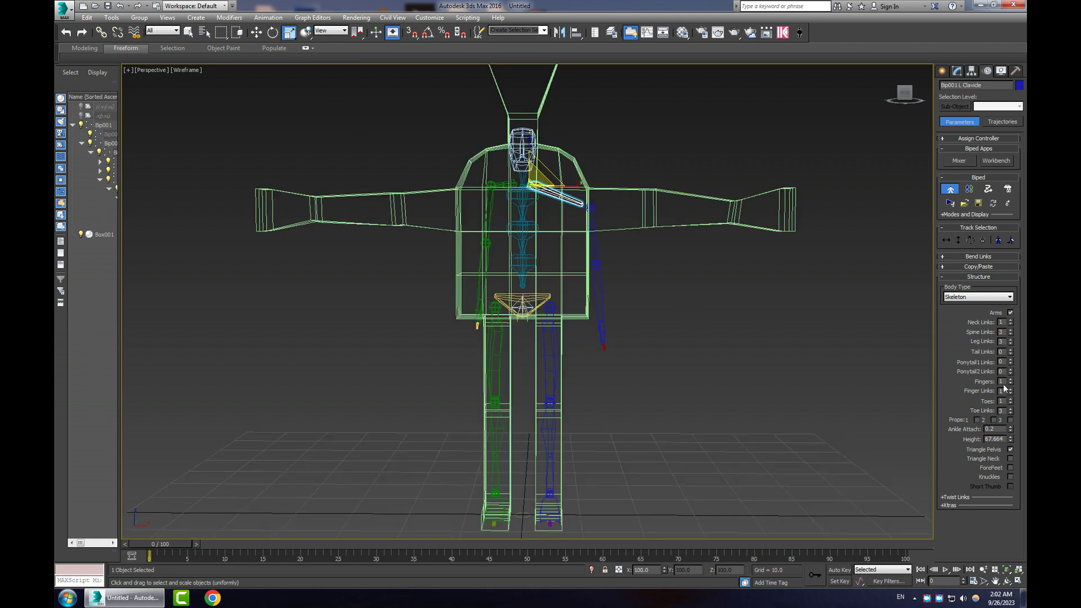
key("w")
left_click_drag(603, 325, 805, 195)
Step: Stretch the left upper arm bone to the mesh's elbow and the forearm bone to its wrist
left_click(619, 209)
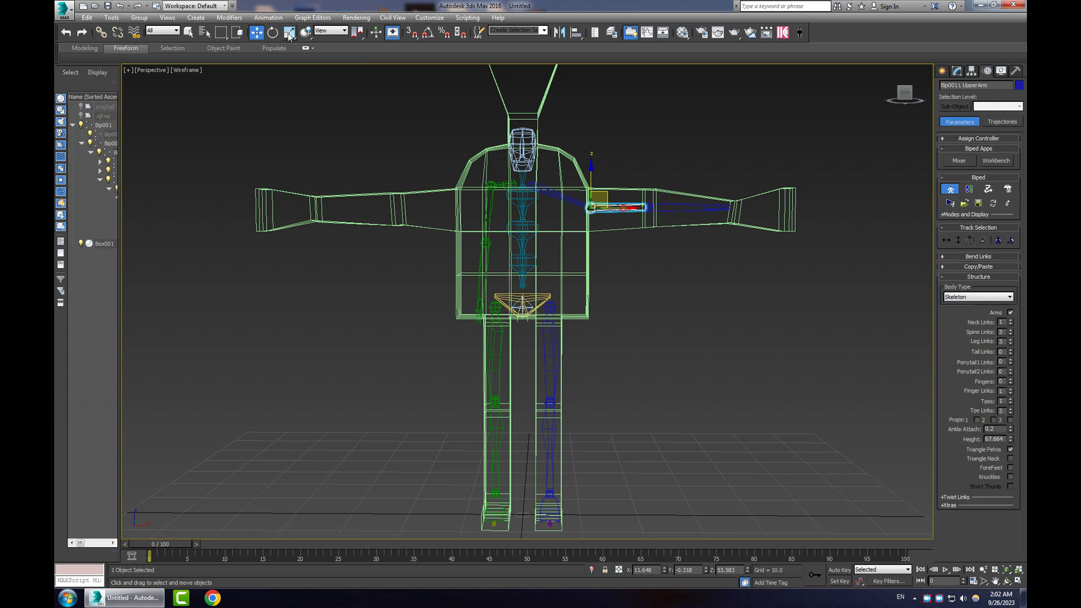
key("r")
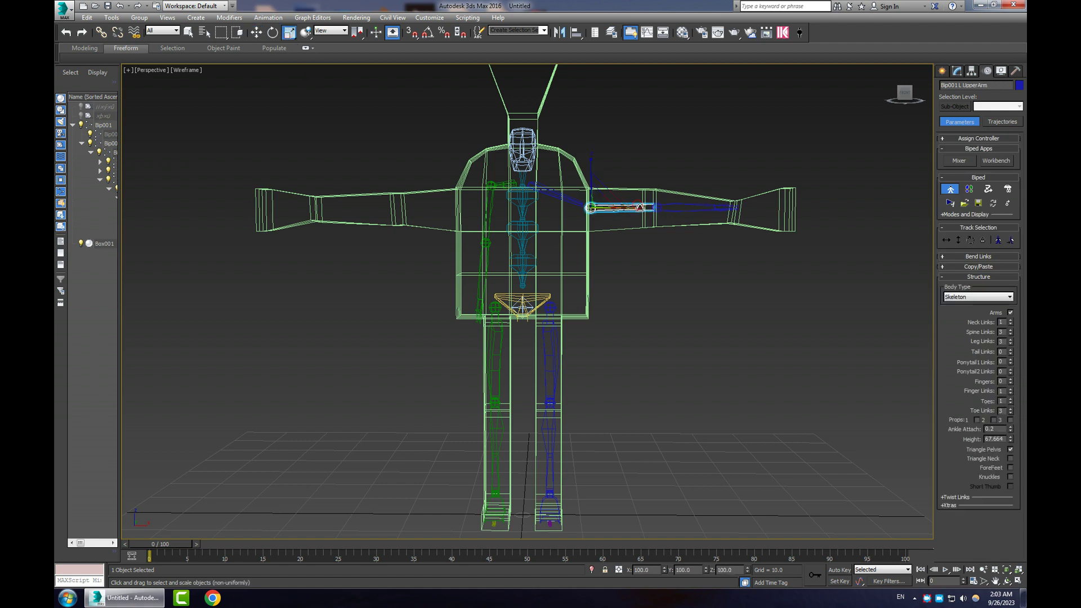
left_click_drag(638, 206, 718, 208)
left_click(688, 206)
scroll(718, 272, "up", 3)
middle_click_drag(603, 308, 460, 332)
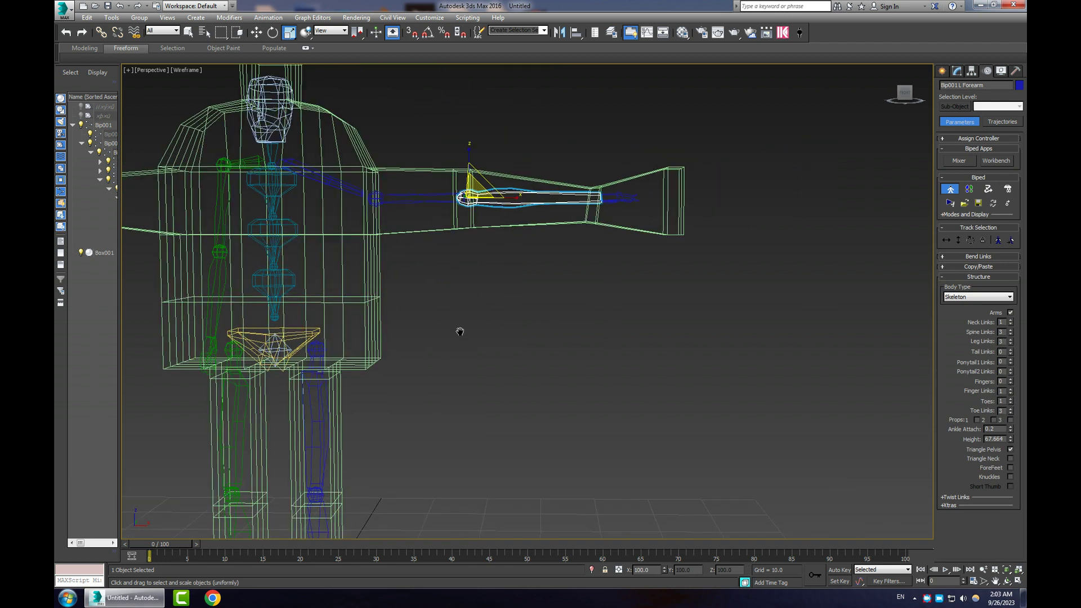
Step: Lengthen the left hand bone so it reaches the end of the mesh hand
left_click(618, 197)
left_click_drag(648, 196, 696, 197)
scroll(623, 301, "up", 3)
scroll(623, 299, "down", 5)
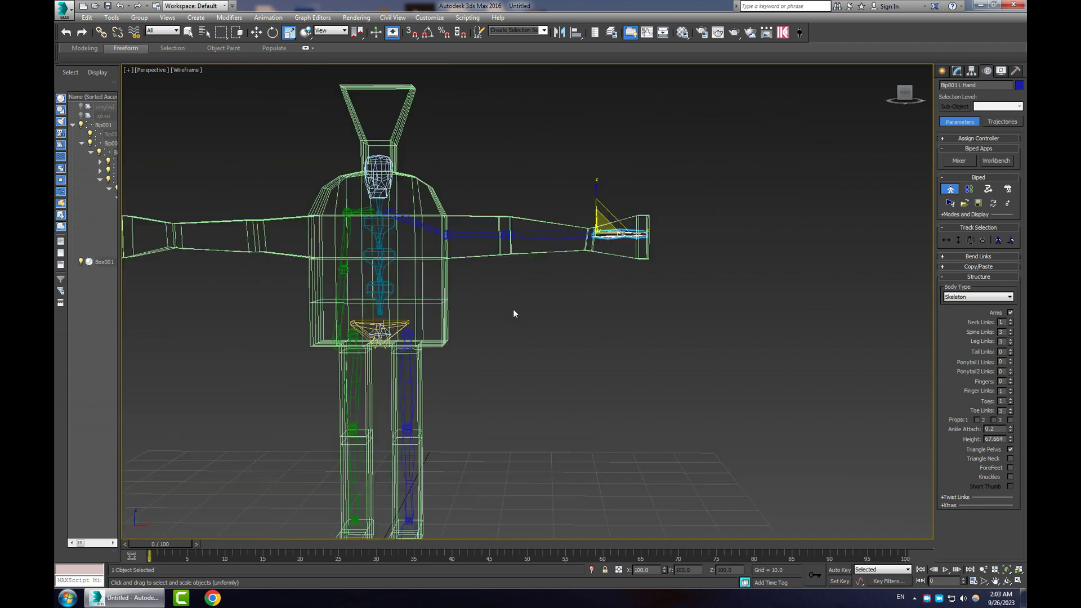
Step: Lengthen the biped's neck bone and move it up to the base of the mesh neck
left_click(380, 208)
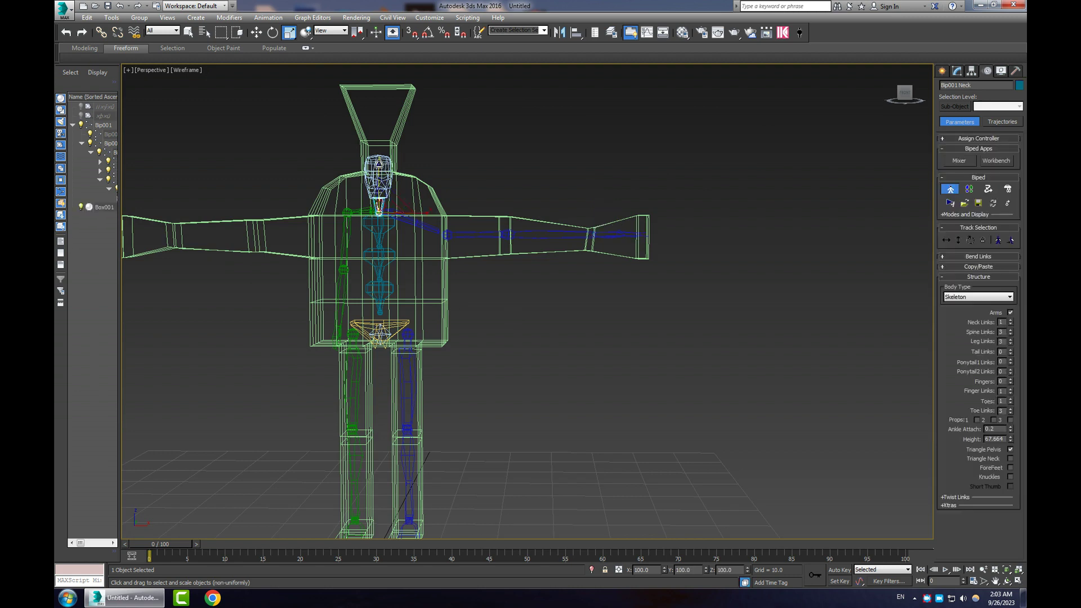
left_click_drag(382, 150, 382, 150)
left_click_drag(425, 211, 489, 228)
key("w")
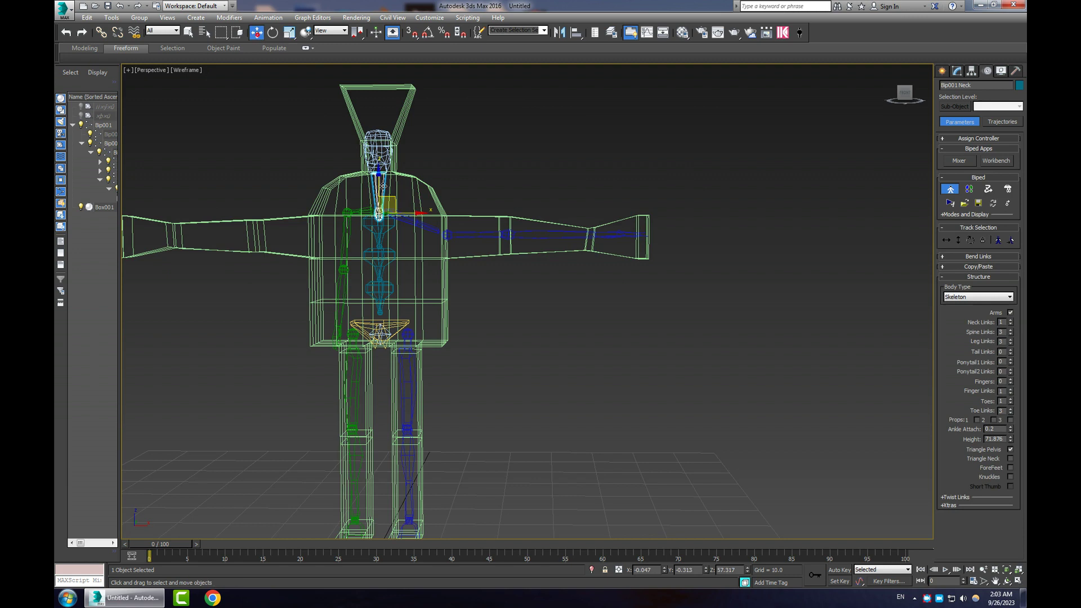
left_click_drag(385, 183, 388, 140)
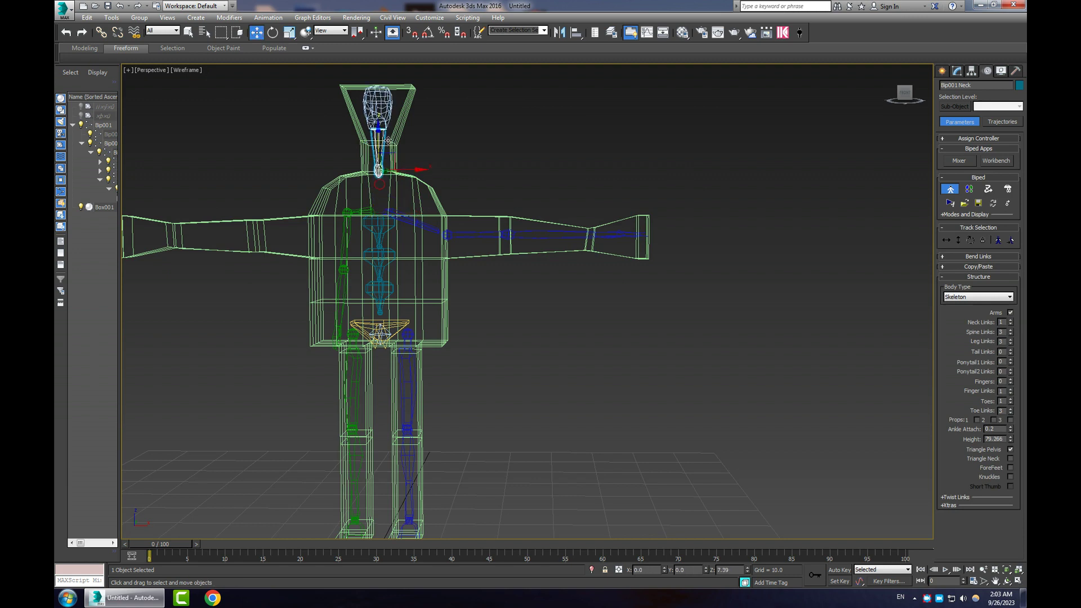
Step: Rescale the neck bone to fit the mesh neck and enlarge the head bone to fill the mesh head's height
left_click(290, 34)
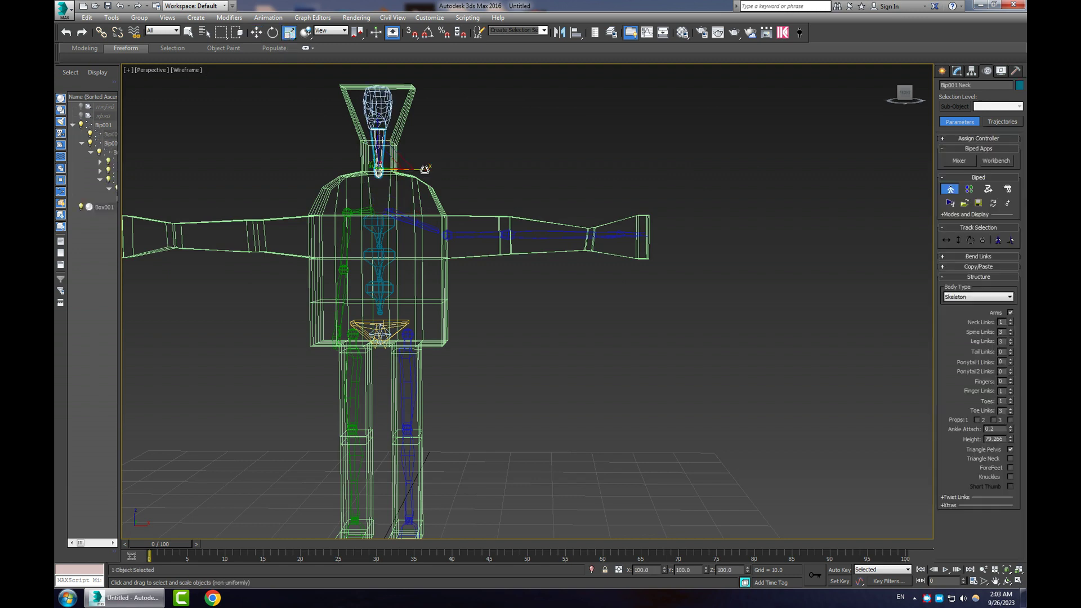
left_click_drag(425, 169, 437, 145)
left_click(379, 121)
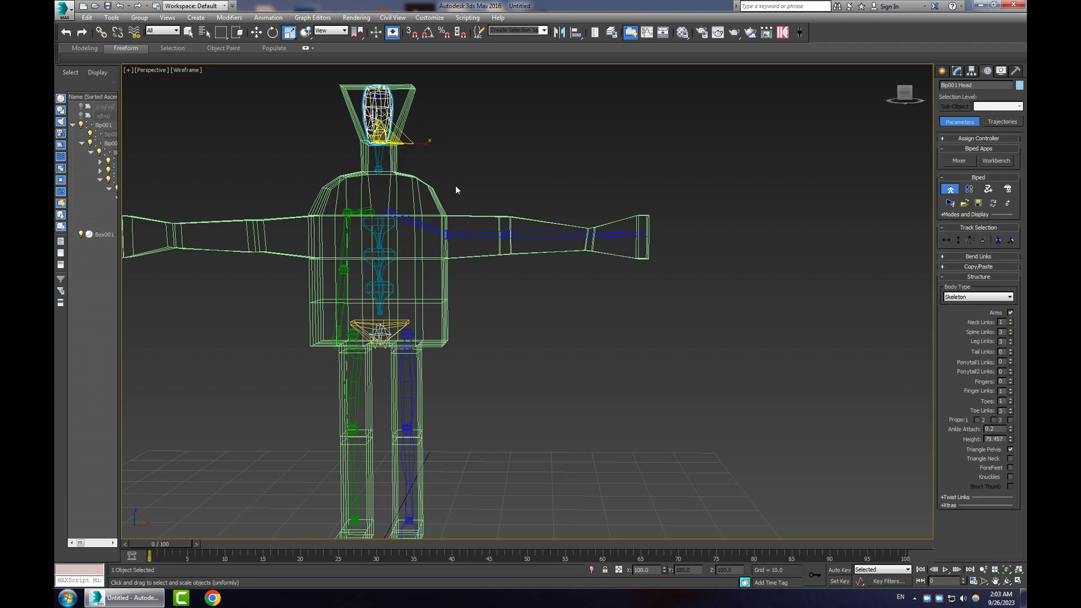
Step: Copy the posture of the whole left arm chain and paste it opposite onto the right arm
double_click(411, 221)
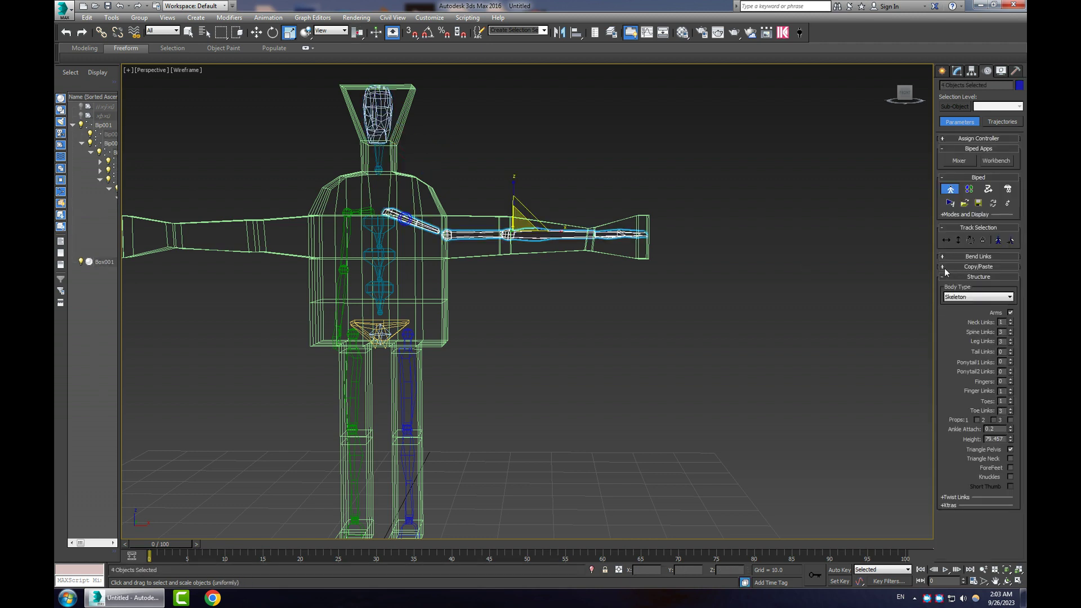
left_click(944, 268)
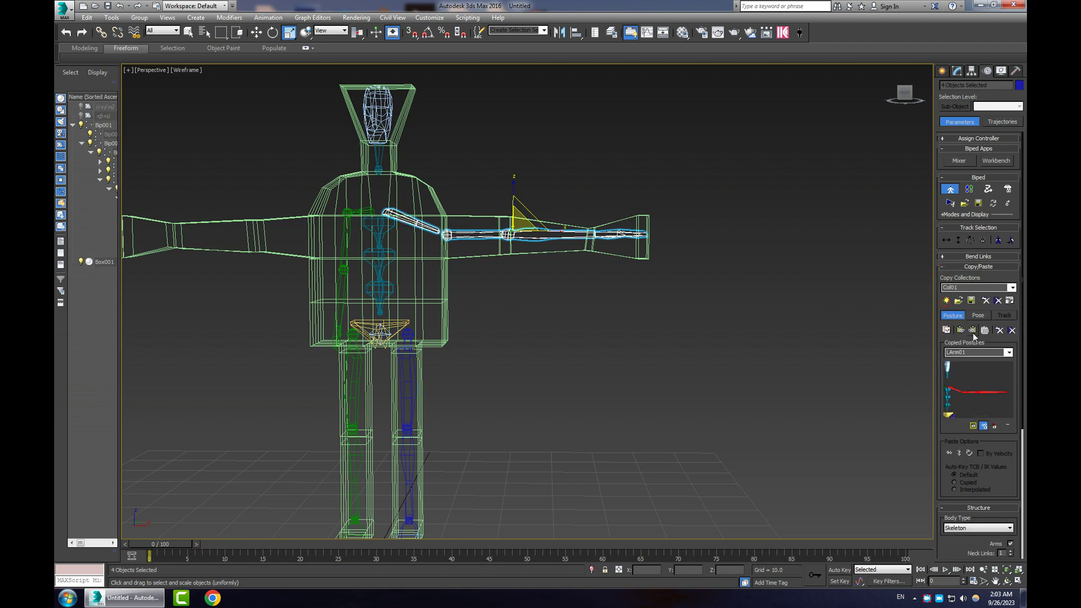
scroll(689, 364, "down", 6)
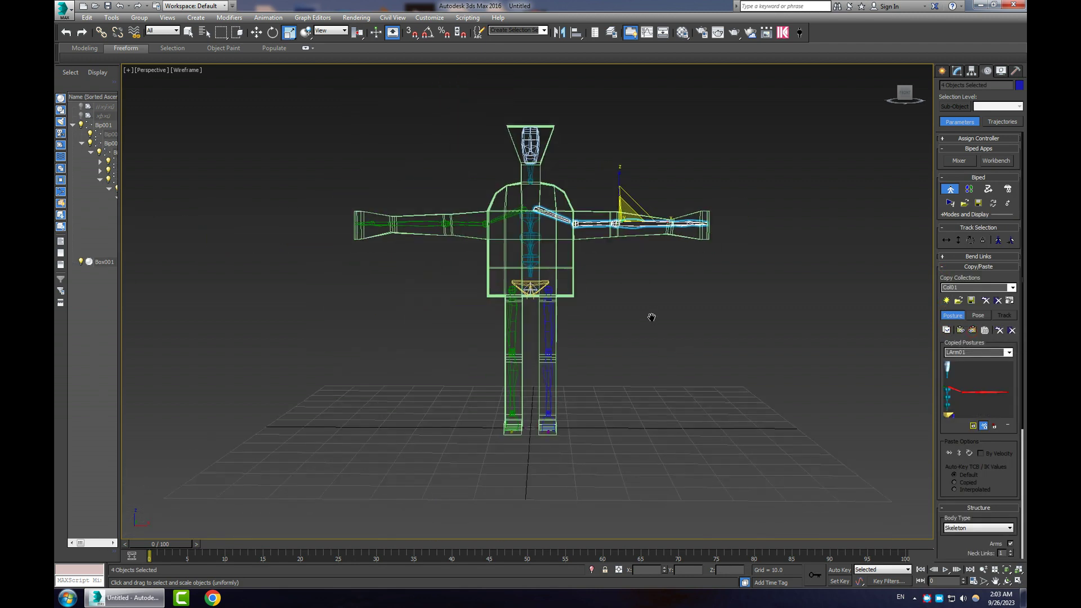
scroll(636, 369, "up", 2)
middle_click_drag(636, 369, 594, 433, "alt")
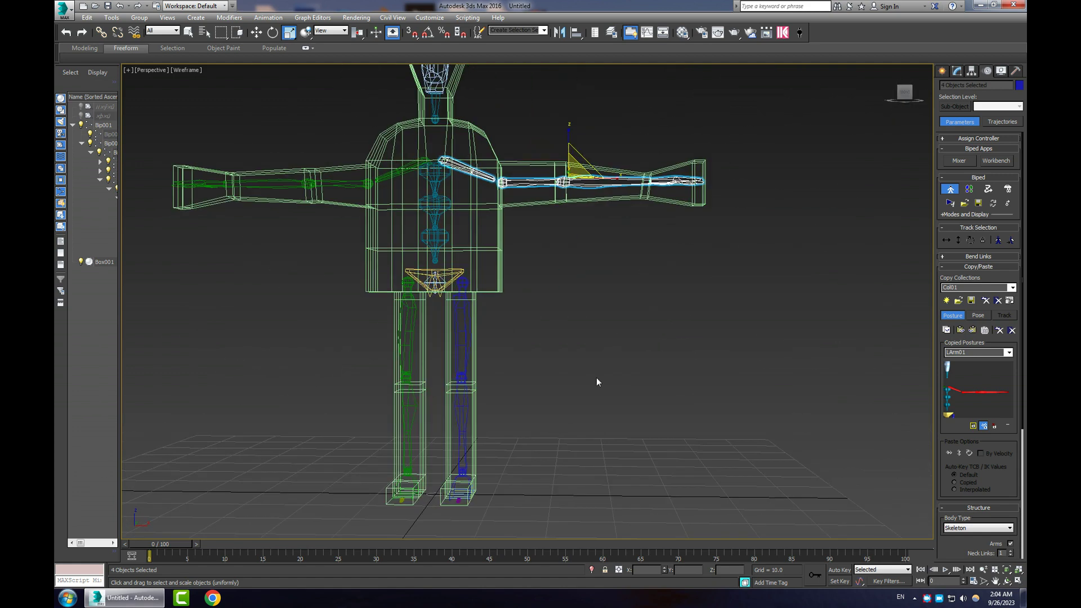
Step: Lengthen the left thigh bone so it reaches down to the knee loops of the mesh leg
scroll(562, 400, "up", 5)
middle_click_drag(497, 408, 610, 319)
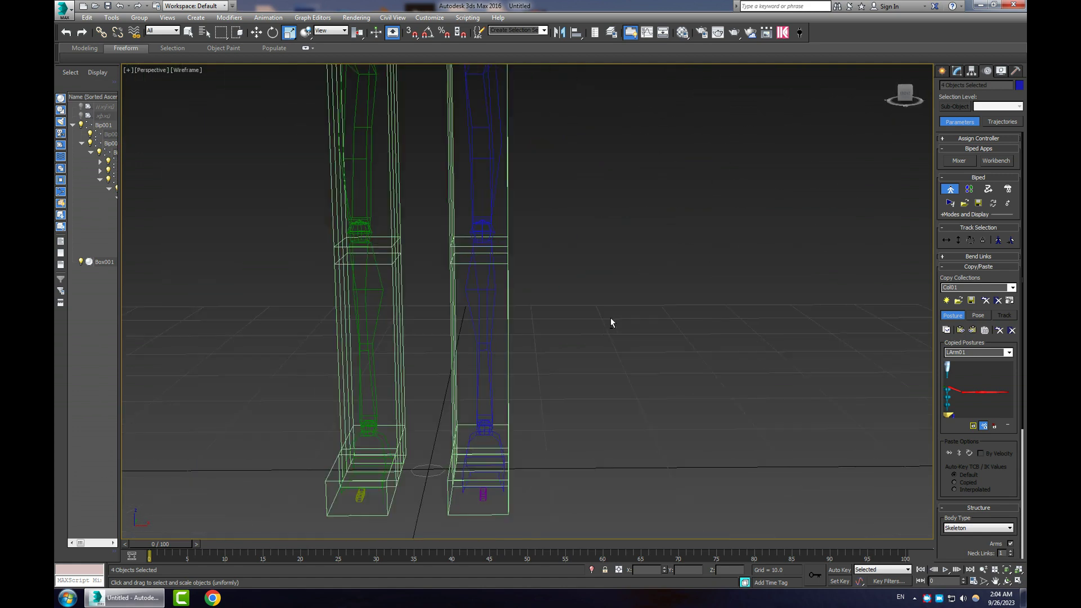
scroll(611, 319, "down", 3)
left_click(526, 186)
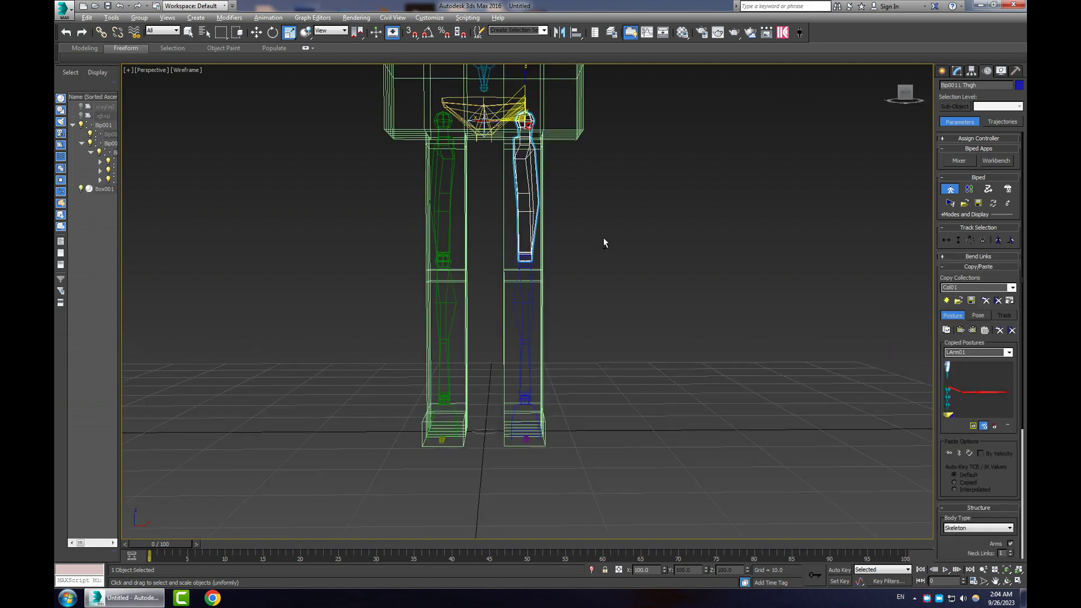
middle_click_drag(603, 238, 603, 242, "alt")
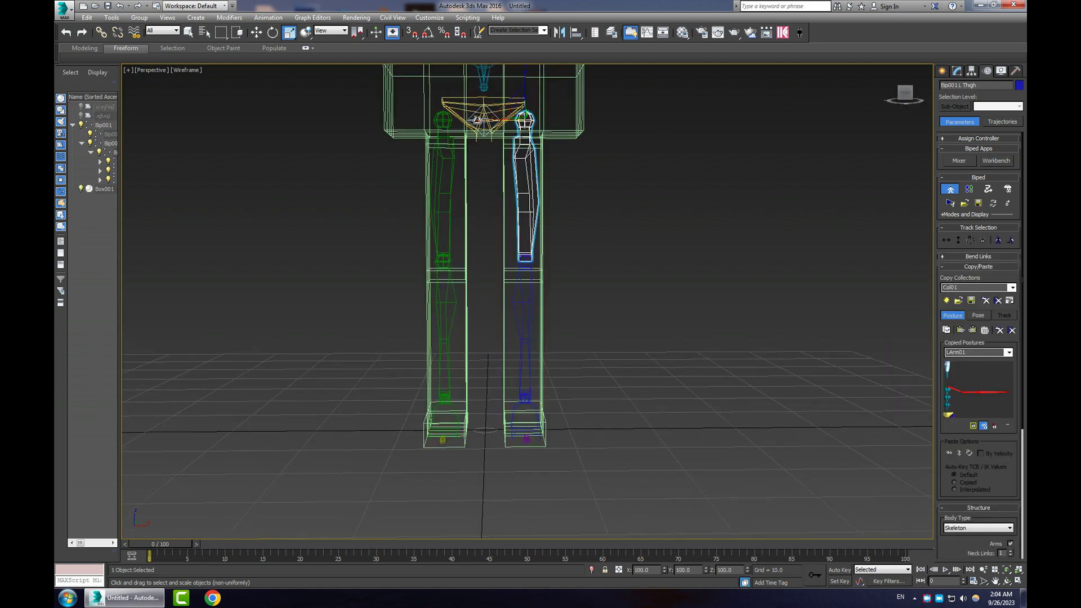
left_click_drag(476, 119, 500, 145)
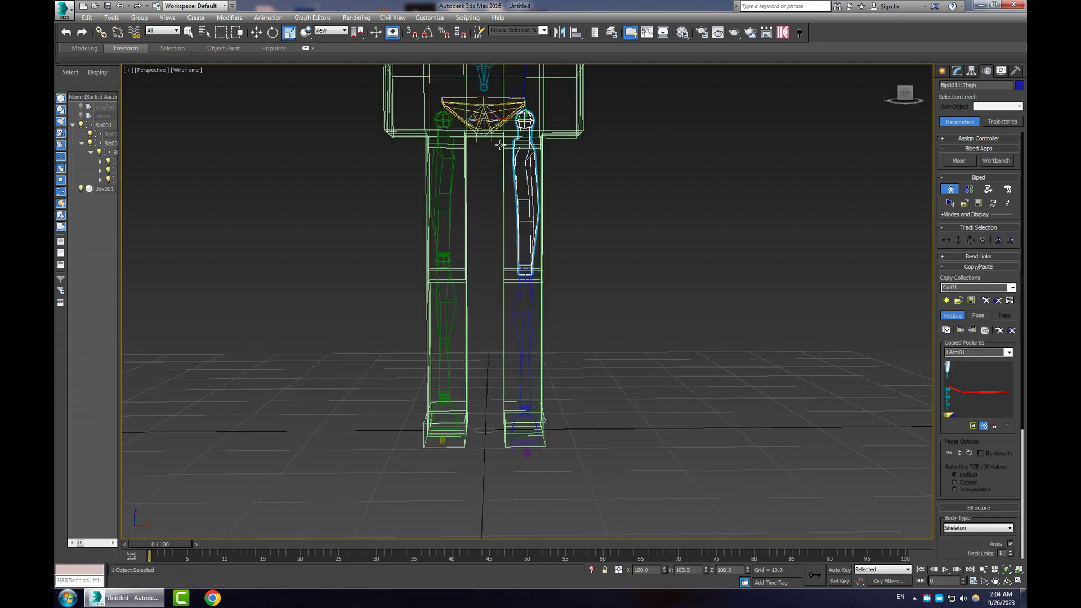
Step: Shorten the left calf bone so the biped foot sits within the mesh foot
middle_click_drag(642, 333, 644, 307, "alt")
left_click(530, 325)
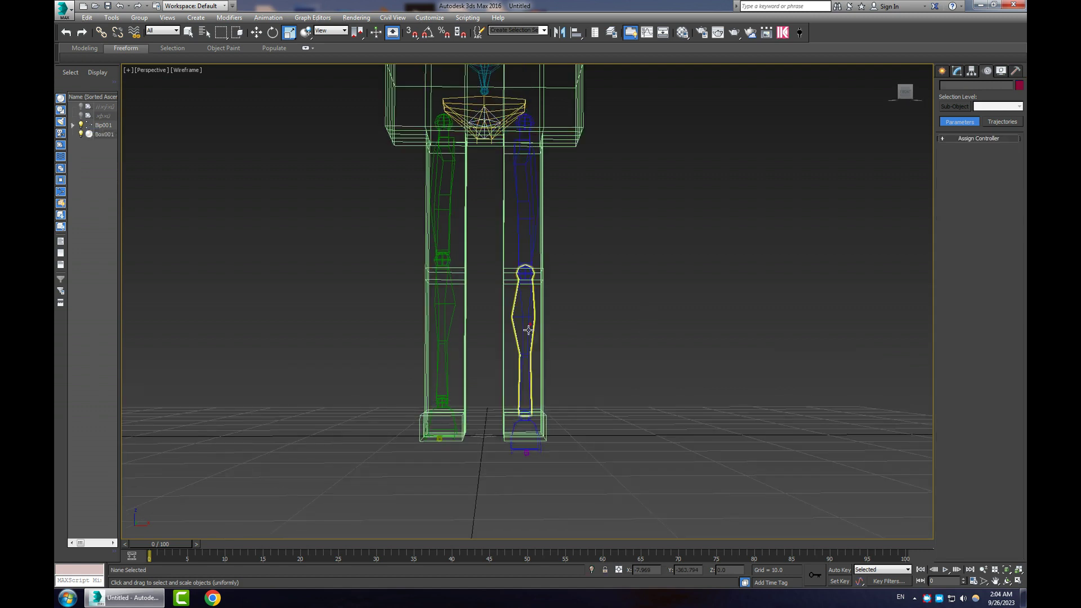
left_click_drag(479, 275, 483, 274)
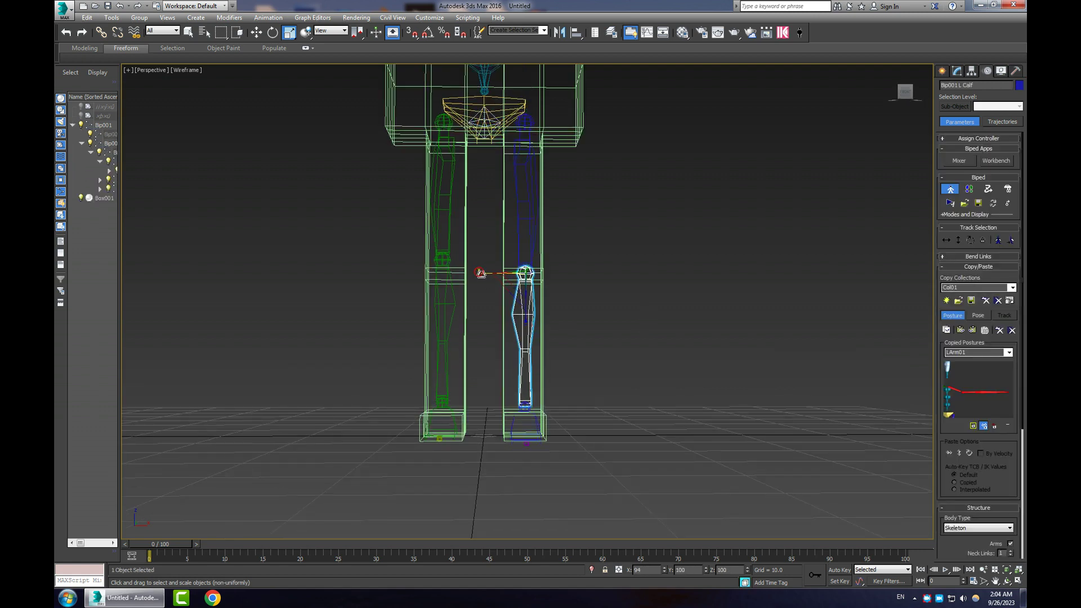
Step: Refine the left calf bone's scale from the side so it fits the mesh lower leg
middle_click_drag(656, 338, 566, 335, "alt")
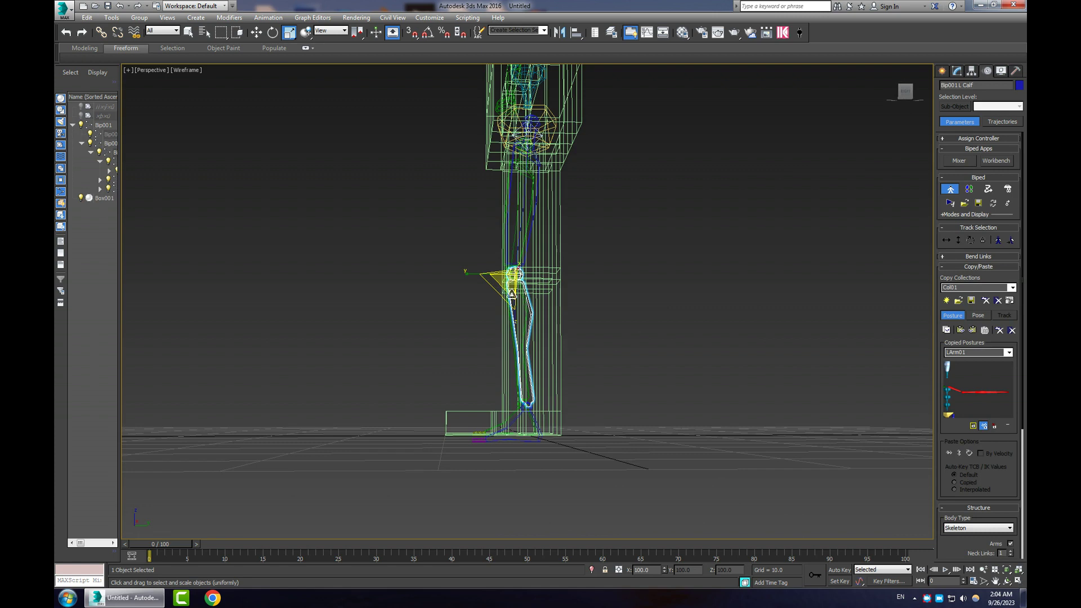
left_click_drag(467, 276, 515, 270)
middle_click_drag(744, 466, 744, 462, "alt")
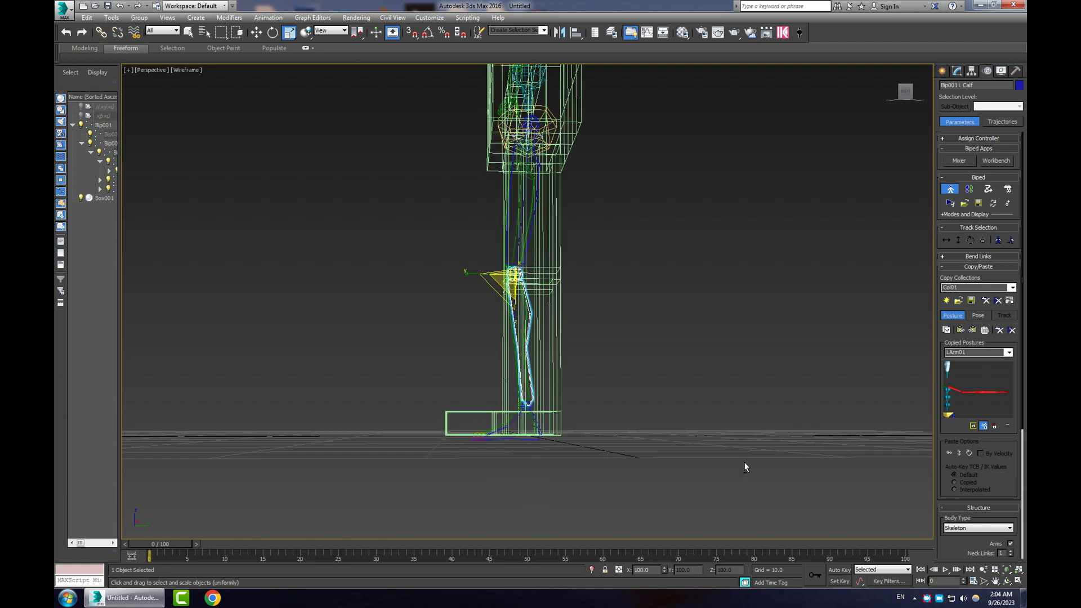
left_click(1019, 582)
middle_click_drag(492, 432, 464, 336)
scroll(433, 431, "down", 3)
middle_click_drag(429, 454, 426, 322)
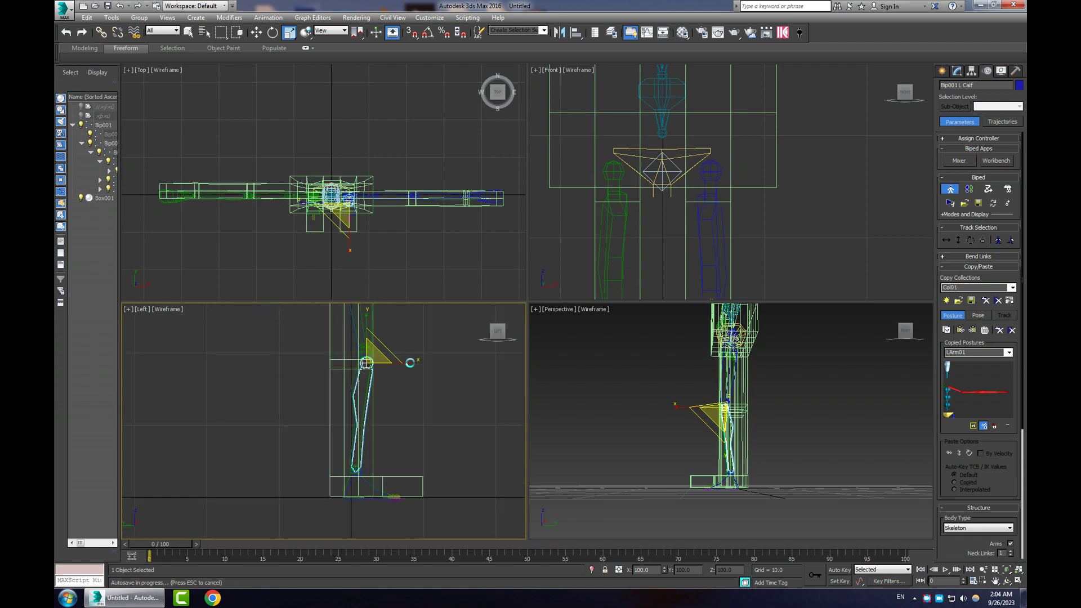
left_click_drag(410, 362, 412, 364)
Step: Copy the posture of the whole left leg chain and paste it opposite onto the right leg
middle_click_drag(764, 459, 797, 433, "alt")
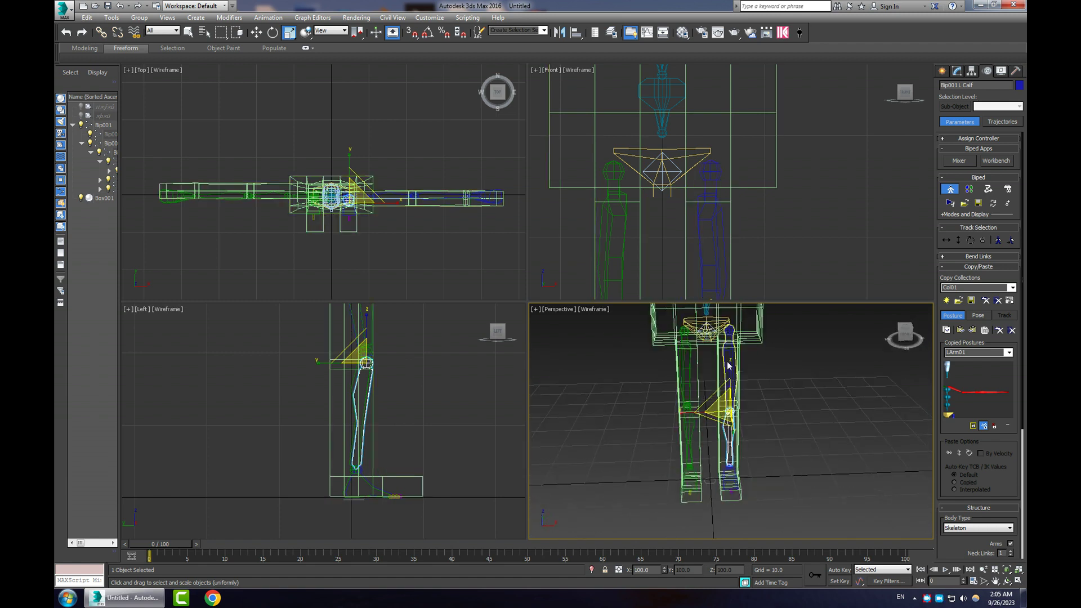
double_click(729, 365)
left_click(730, 364)
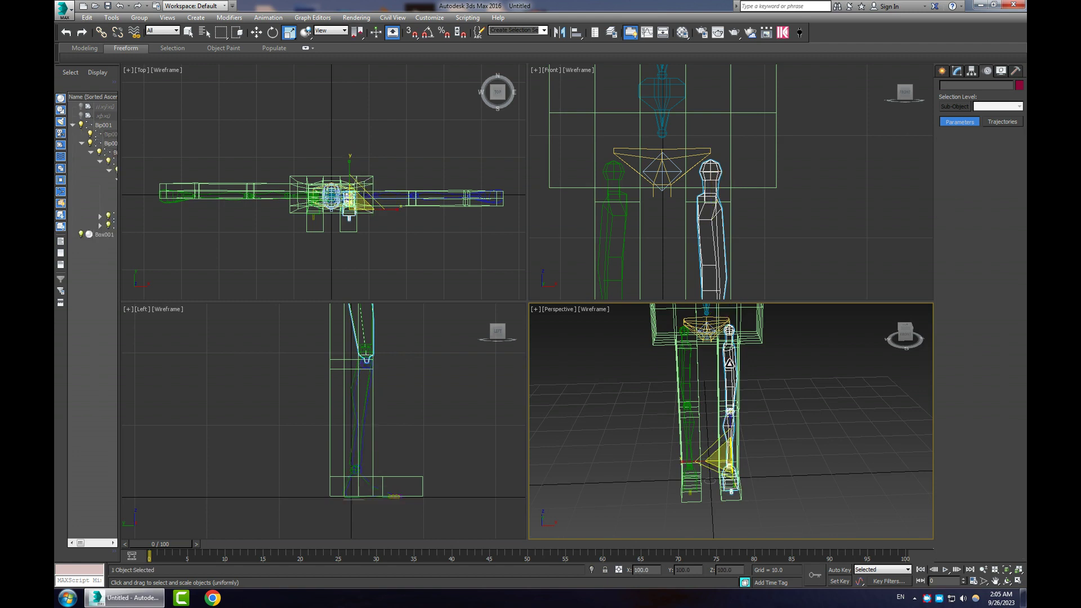
double_click(730, 364)
left_click(947, 331)
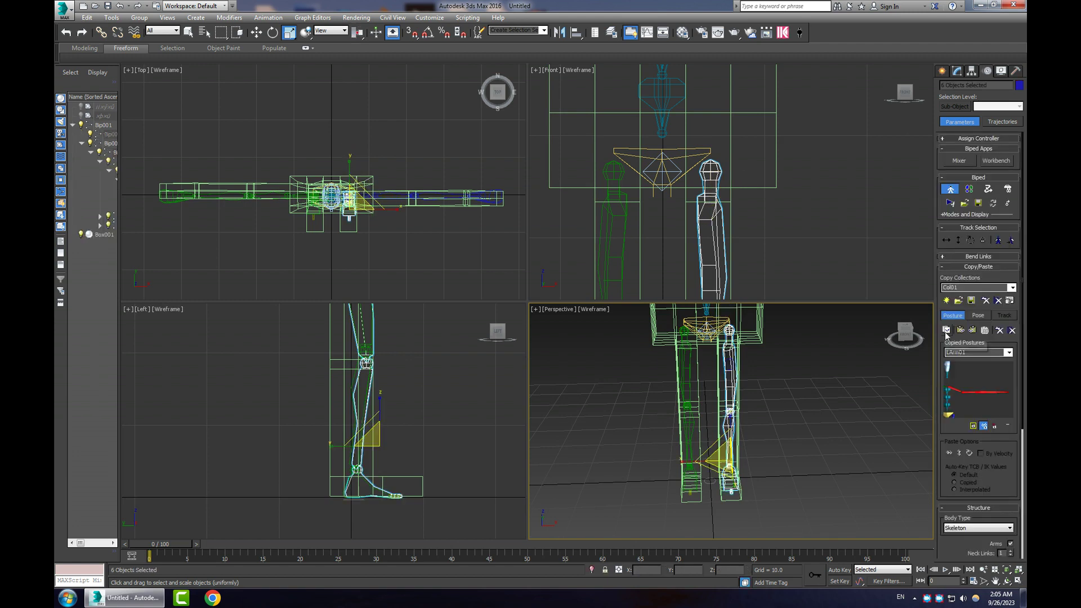
left_click(970, 330)
left_click(815, 409)
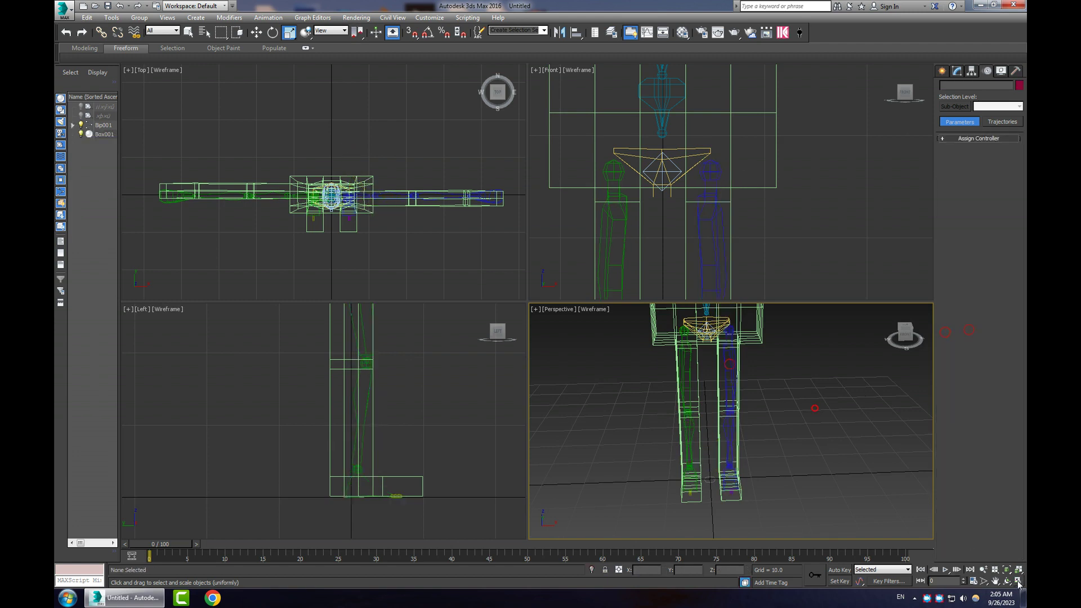
Step: Round off both lower corners of the mesh torso with the Shift paint deform brush
left_click(1018, 581)
left_click(1007, 582)
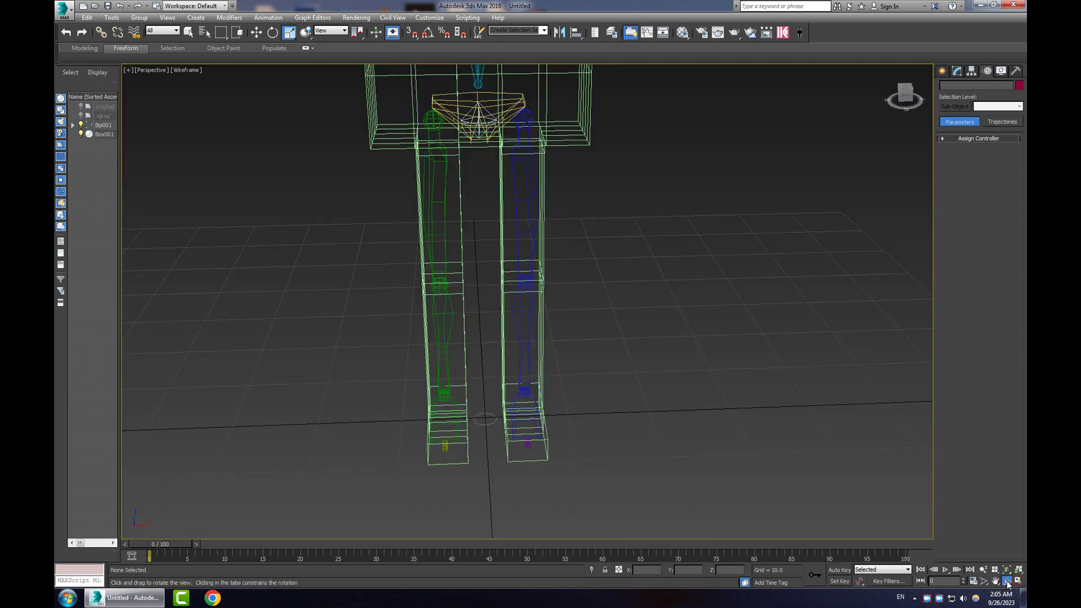
left_click_drag(577, 415, 608, 430)
right_click(607, 428)
left_click(569, 334)
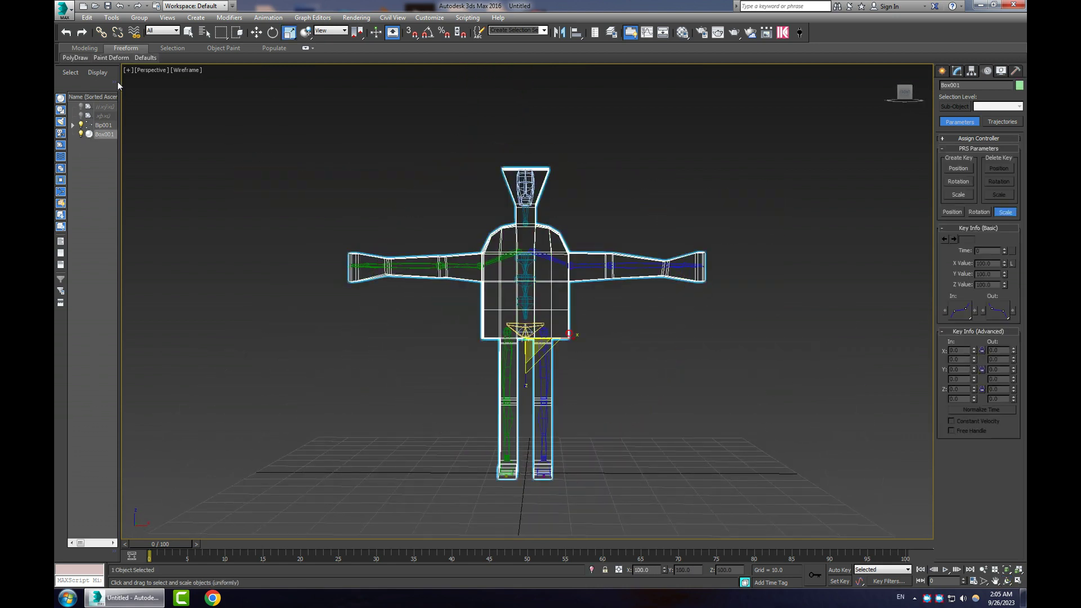
mouse_move(111, 58)
left_click(957, 71)
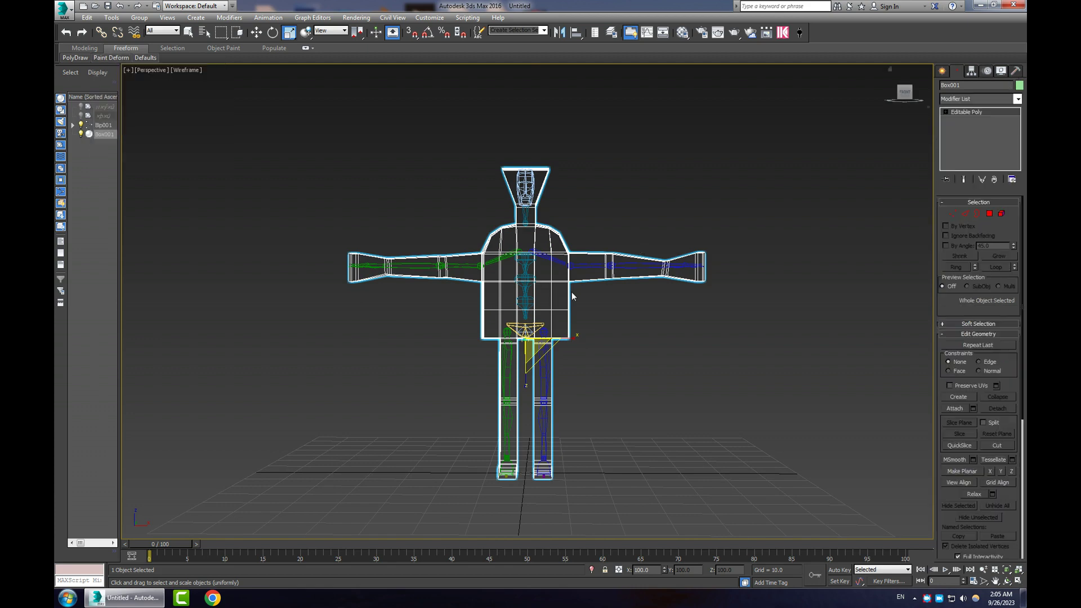
mouse_move(111, 57)
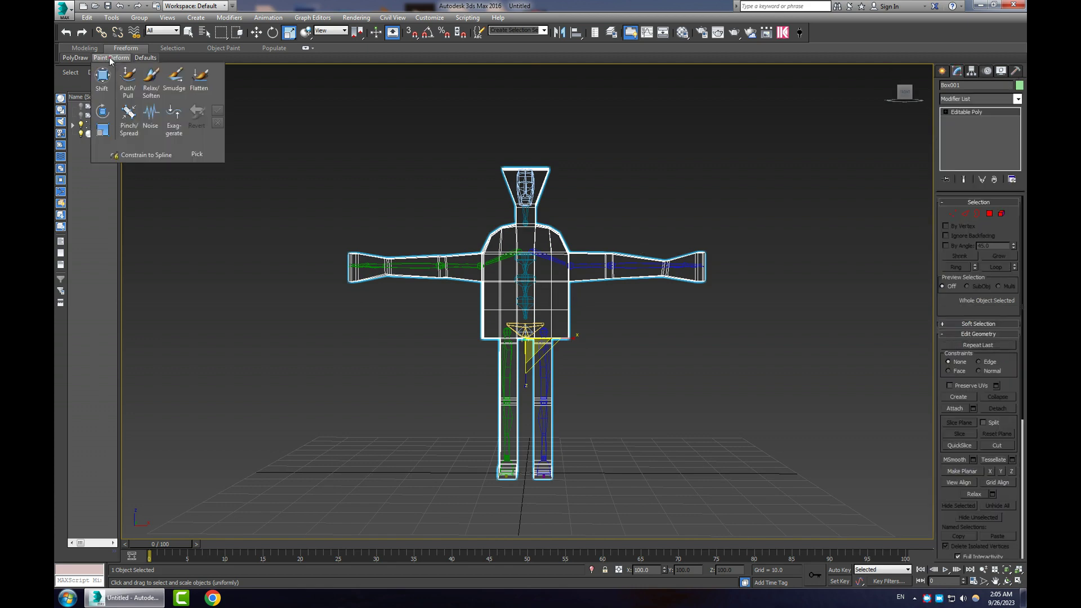
left_click(102, 79)
left_click_drag(588, 350, 572, 316)
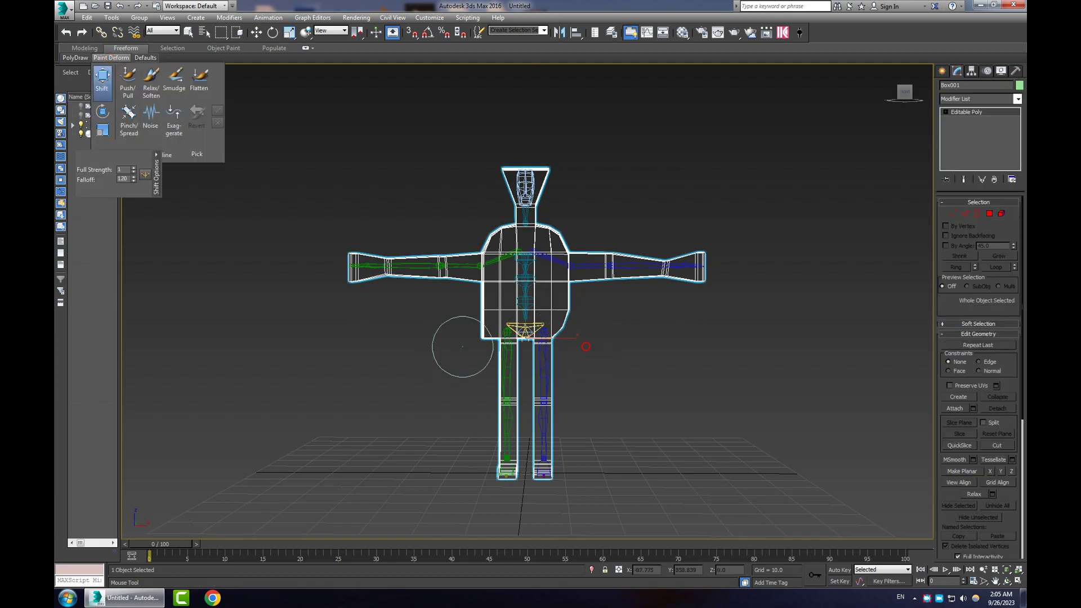
left_click_drag(461, 347, 478, 305)
key("w")
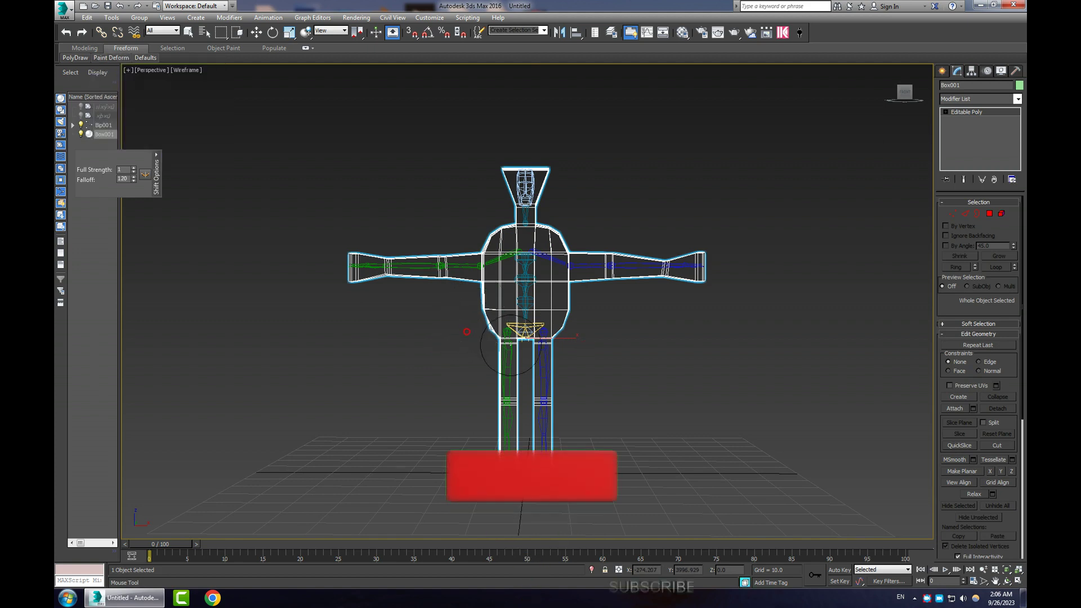
Step: Apply a Skin modifier to the character mesh
middle_click_drag(644, 365, 640, 373)
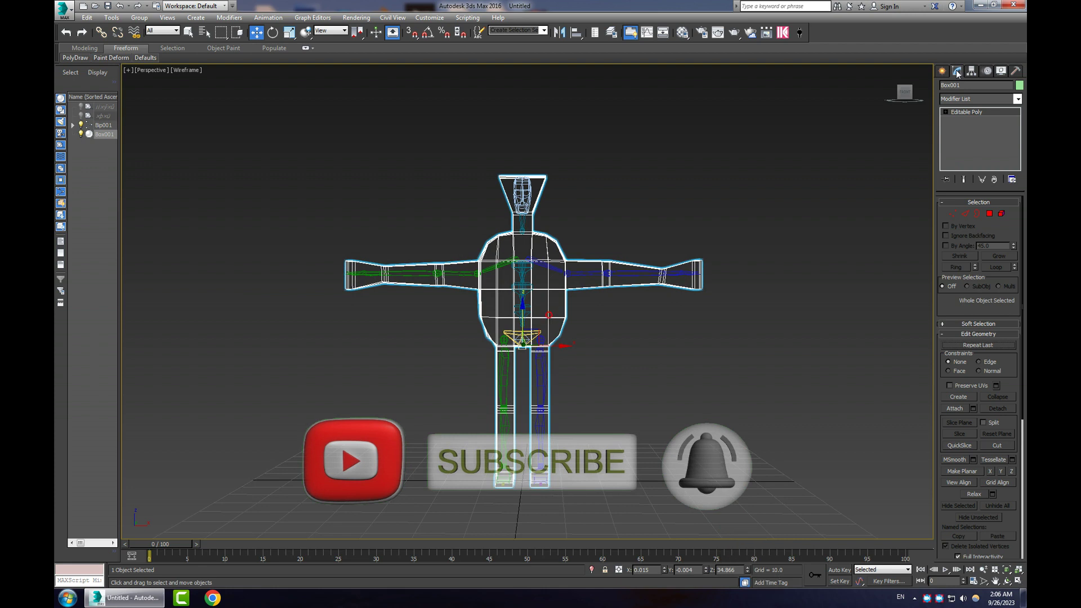
left_click(1018, 100)
scroll(980, 338, "down", 10)
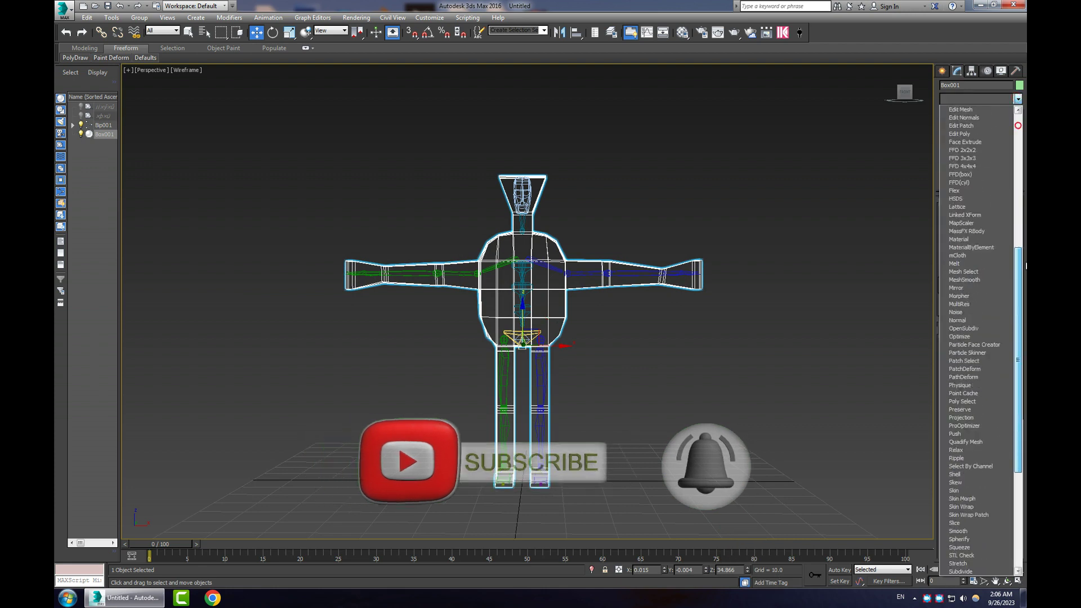
left_click(958, 442)
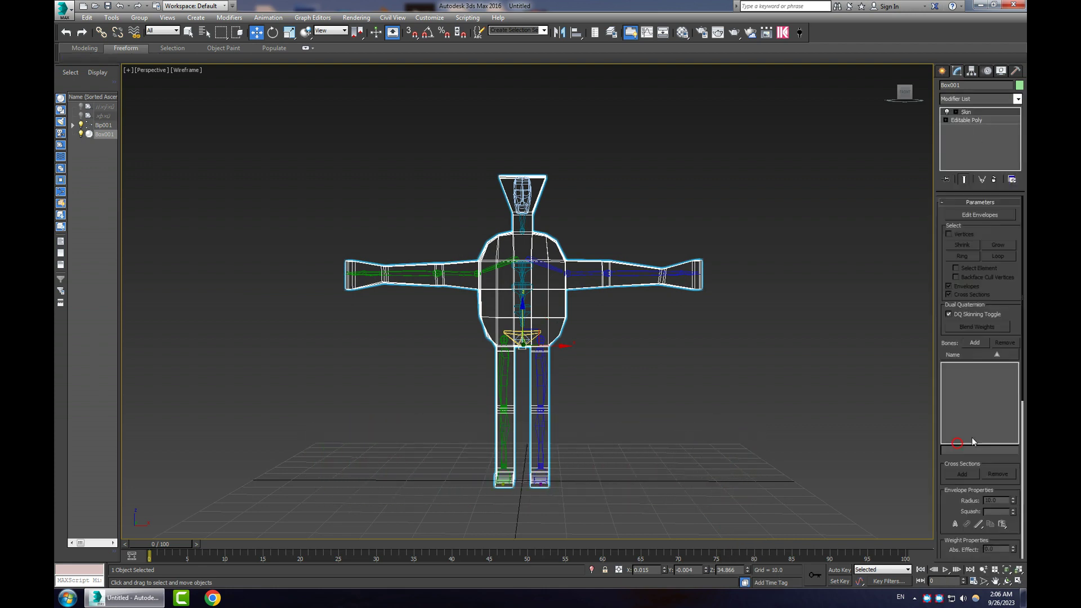
Step: Add all the biped bones, from Bip001 through Bip001 R Hand, to the Skin modifier
left_click(976, 343)
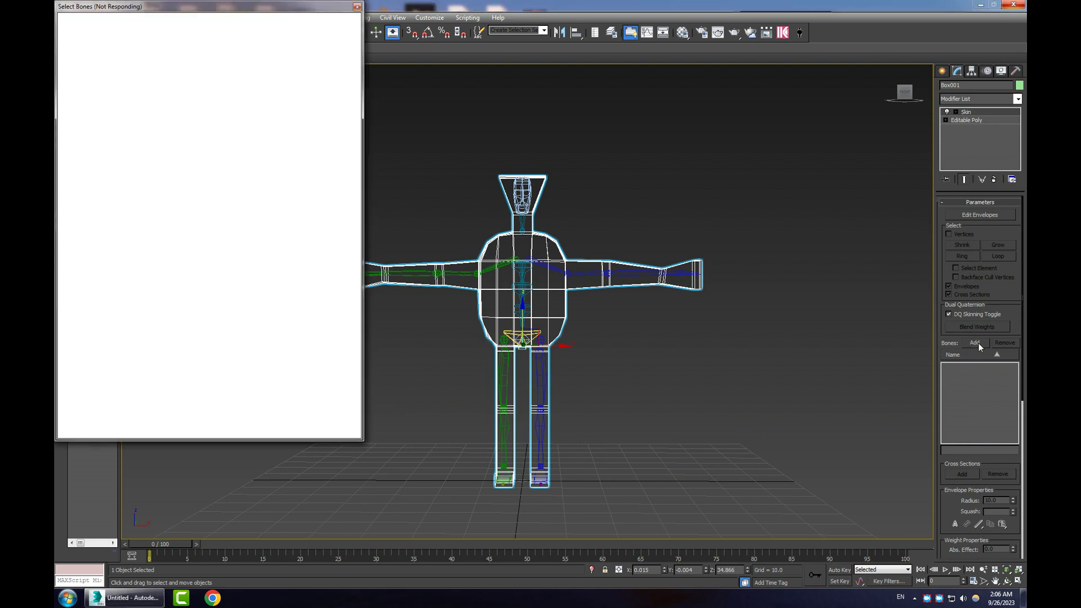
left_click(63, 68)
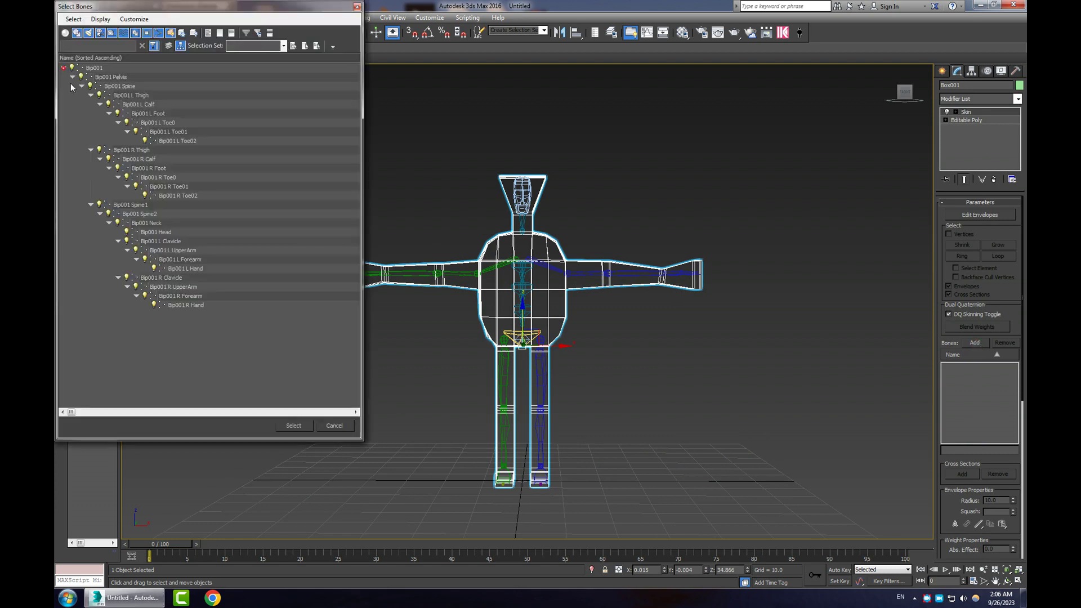
left_click(186, 304, "shift")
left_click(297, 425)
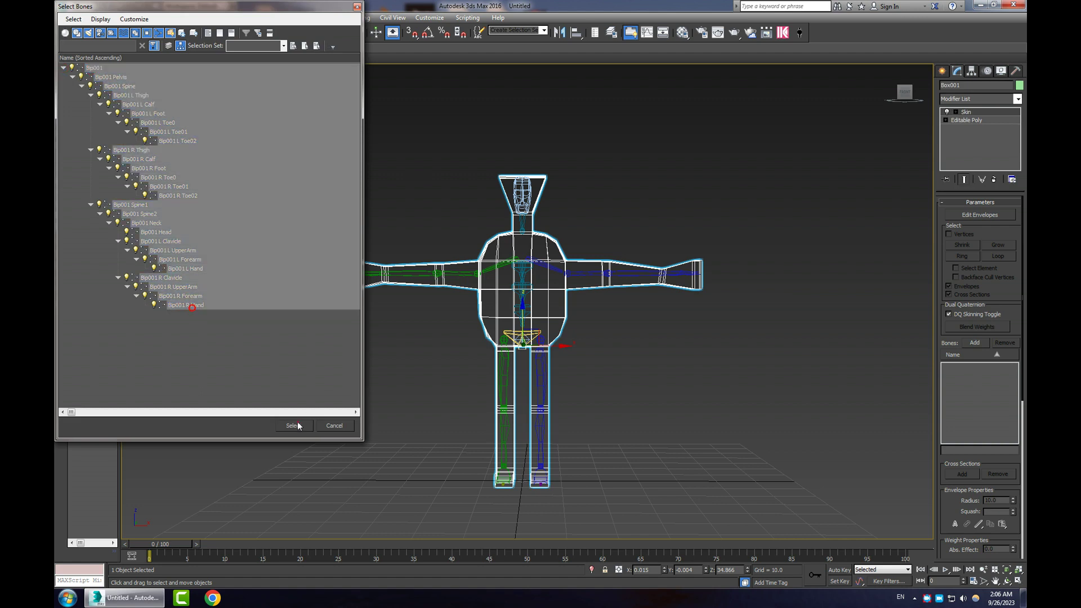
left_click(561, 329)
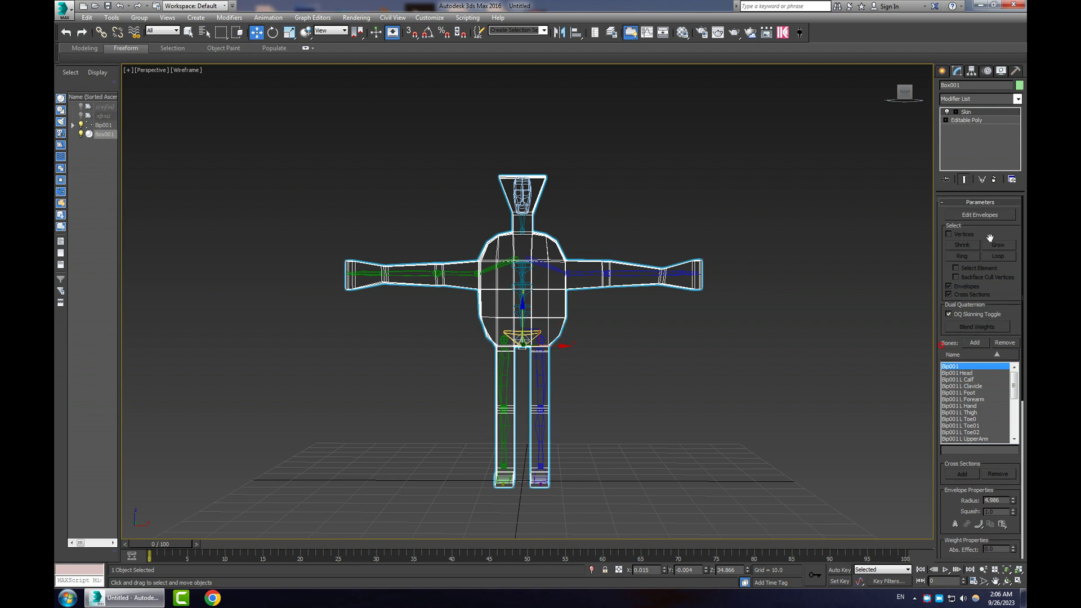
Step: Turn on envelope editing and inspect the envelopes of the head, spine and right upper arm bones
left_click(980, 215)
middle_click_drag(674, 342, 658, 421)
left_click(519, 260)
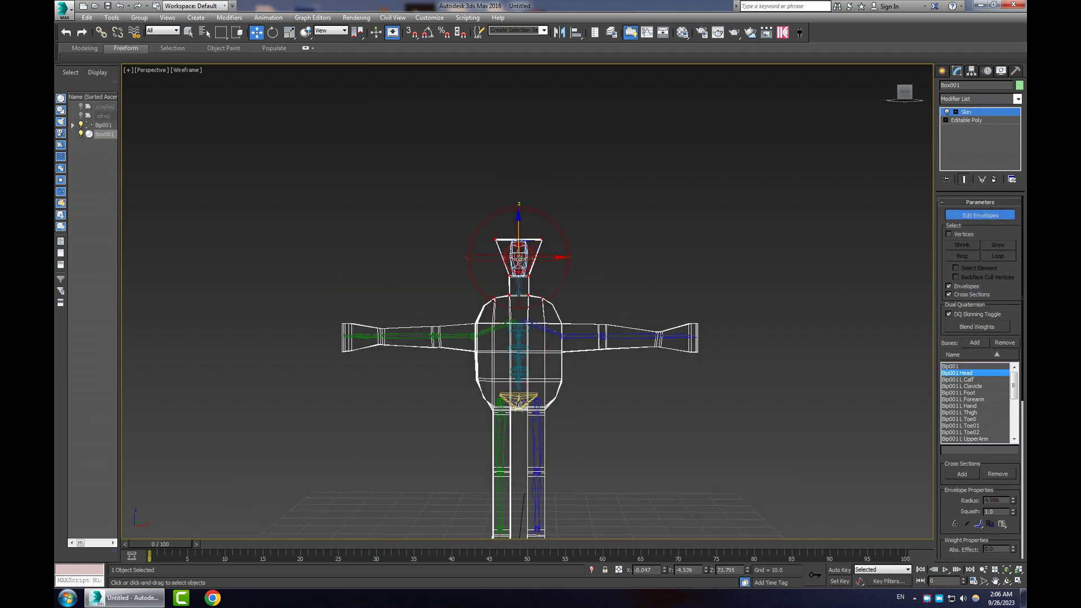
left_click(518, 338)
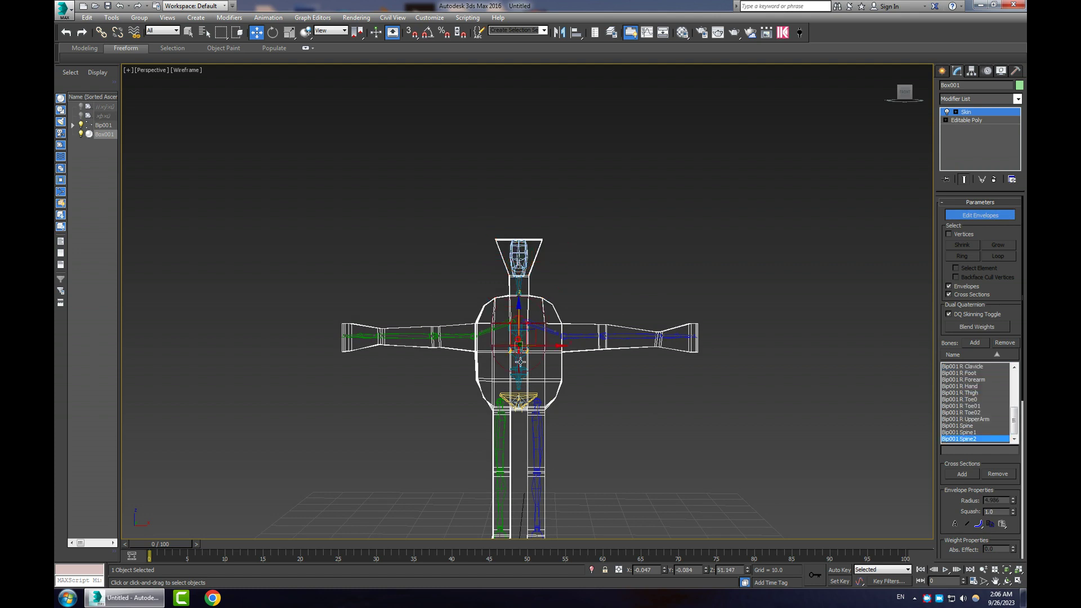
left_click(520, 362)
left_click(519, 382)
left_click(441, 337)
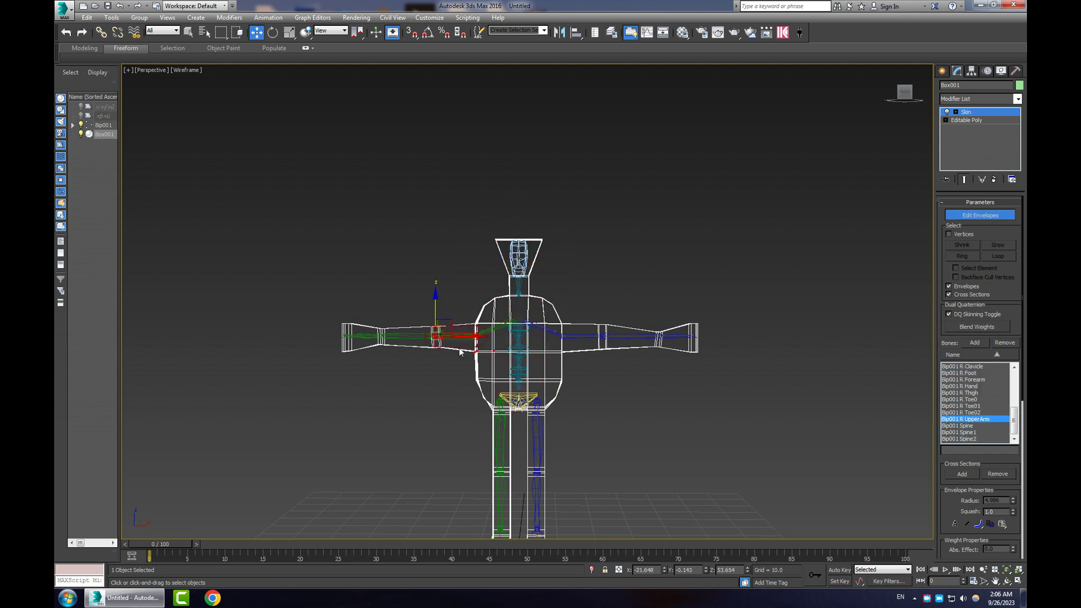
Step: Leave envelope editing and remove the Skin modifier from the character mesh
left_click(980, 215)
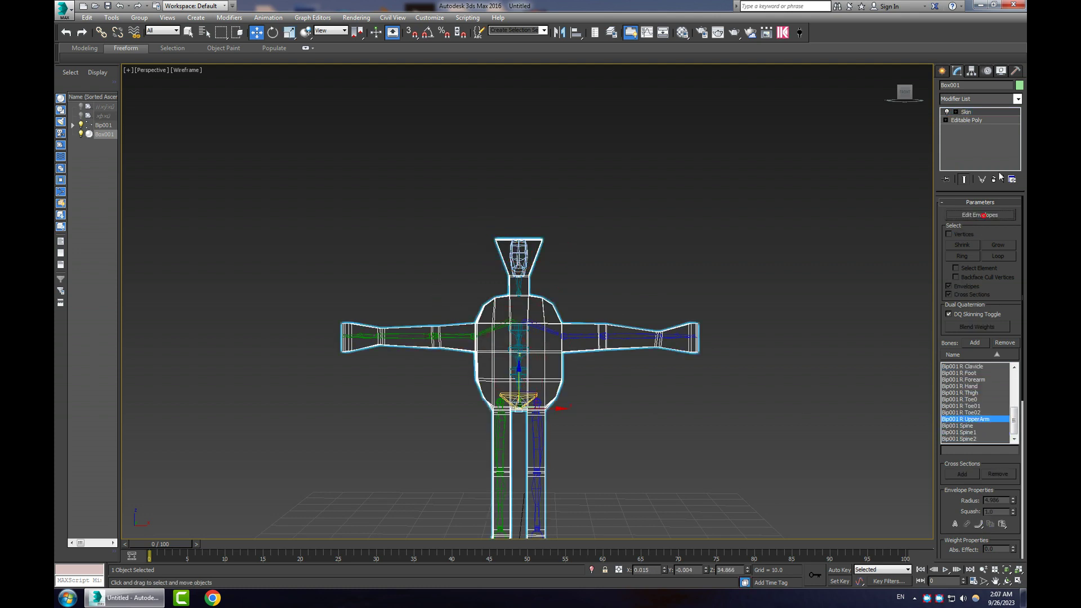
left_click(994, 179)
middle_click_drag(607, 435, 593, 377)
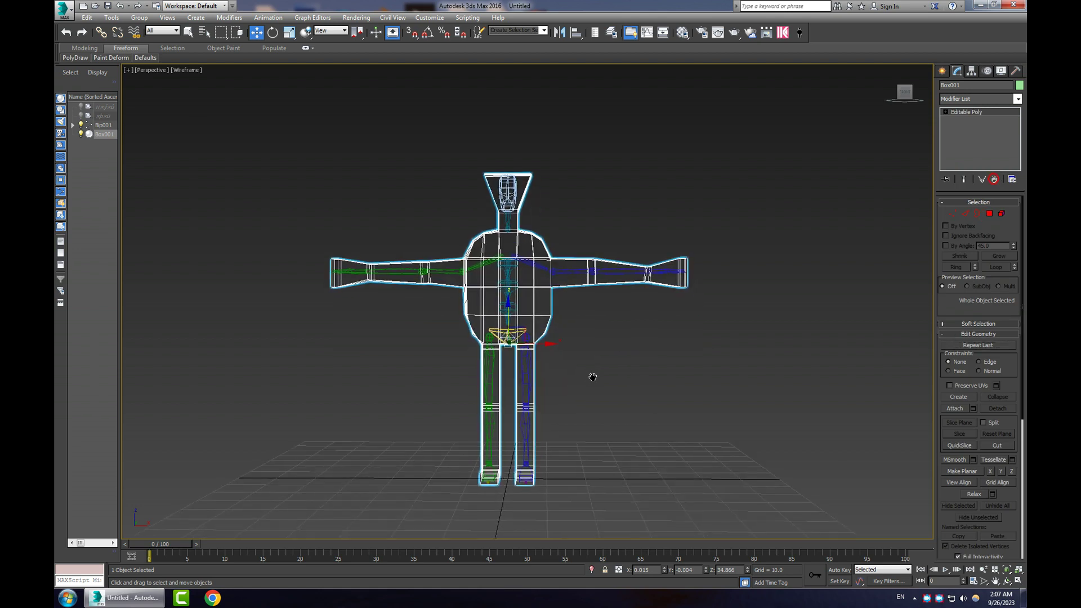
Step: Thicken the left thigh bone to fill the mesh upper leg, scaling its Z axis to about 189%
left_click(191, 71)
left_click(1005, 581)
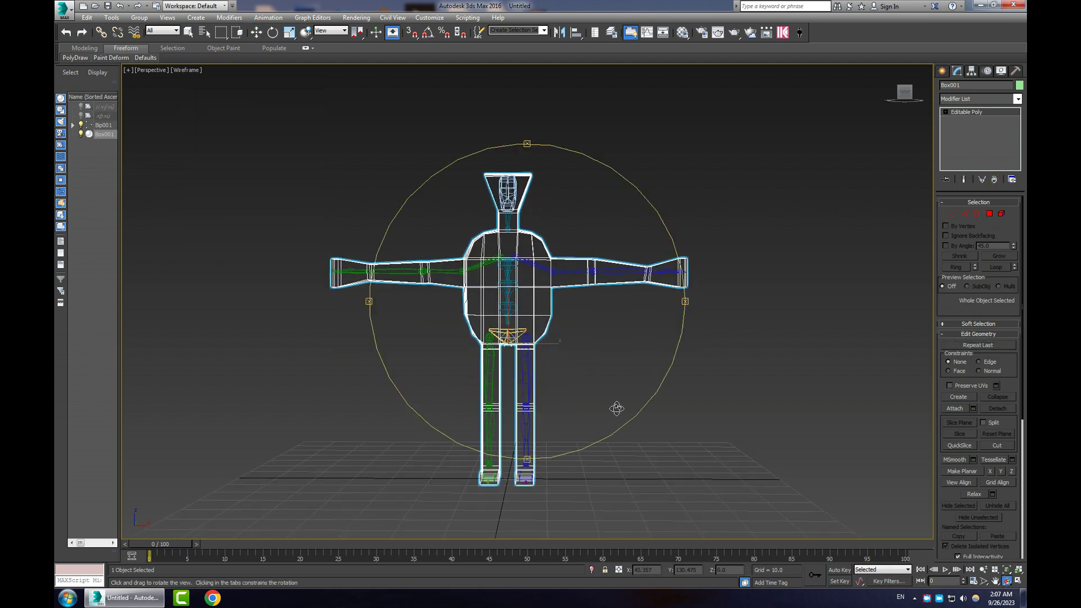
mouse_move(615, 406)
left_mouse_down()
mouse_move(582, 437)
mouse_move(609, 360)
left_mouse_up()
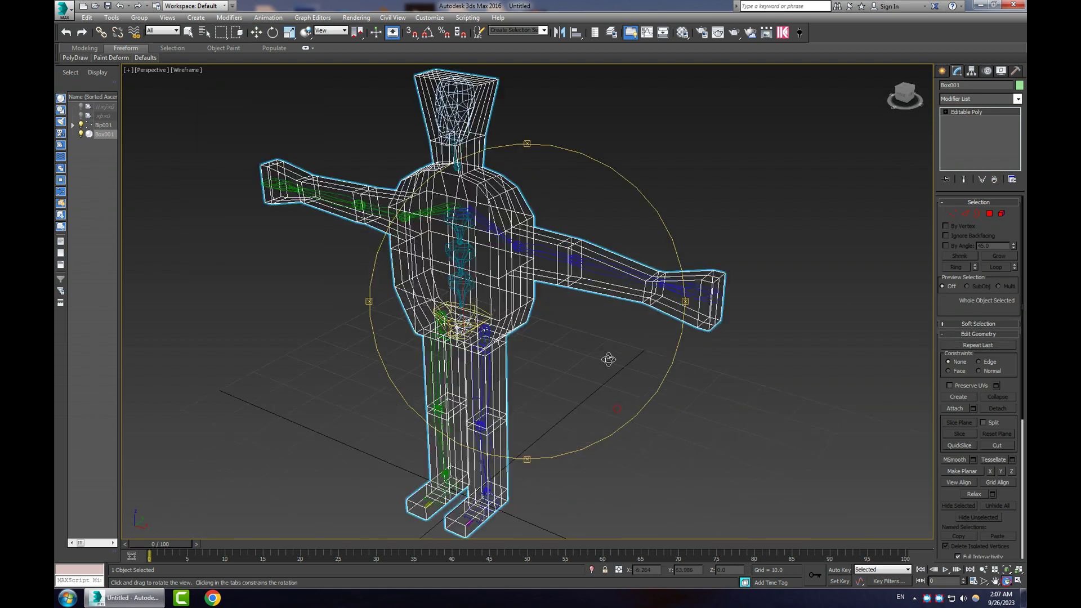
left_click(289, 32)
left_click(486, 372)
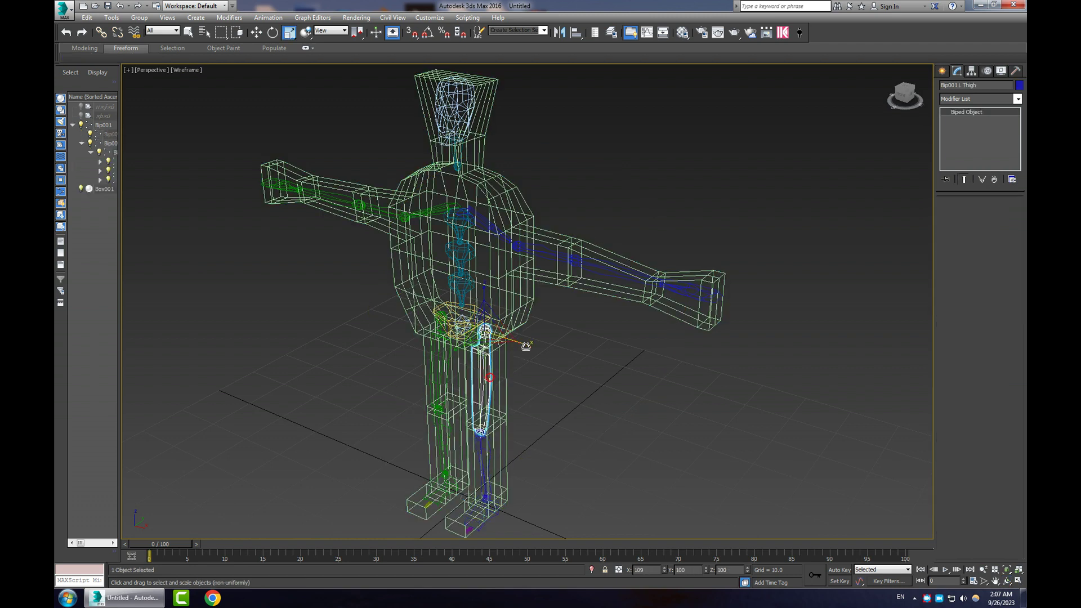
left_click_drag(526, 346, 527, 353)
key("ctrl+z")
left_click_drag(456, 349, 433, 354)
left_click_drag(486, 288, 479, 262)
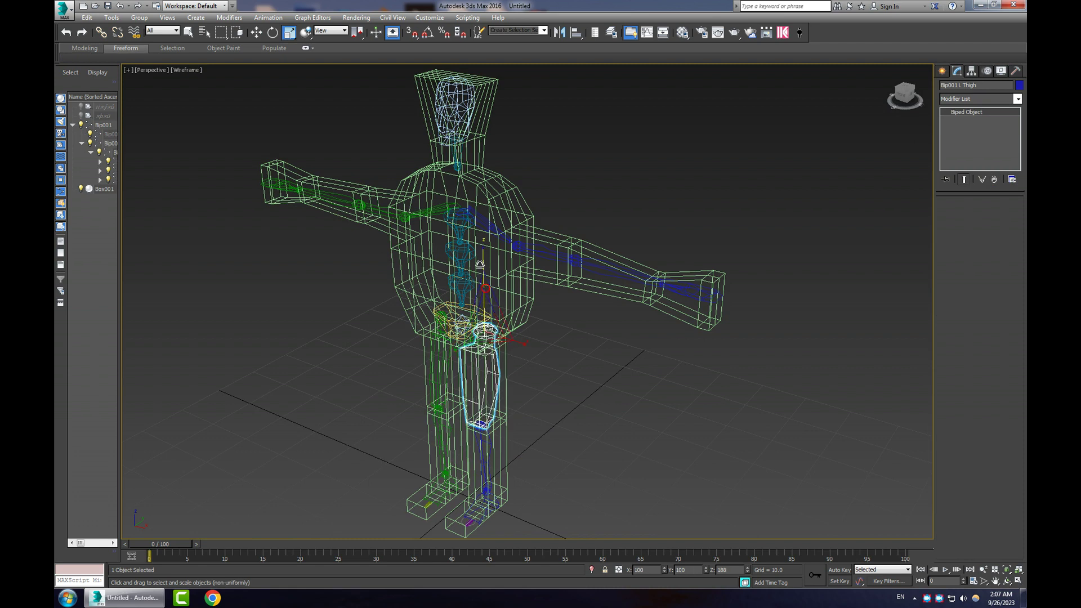
Step: Adjust the left thigh's thickness and scale the left calf bone in width and depth to fill the mesh lower leg
middle_click_drag(538, 355, 597, 368, "alt")
left_click_drag(482, 288, 481, 267)
middle_click_drag(529, 358, 537, 318)
left_click(484, 417)
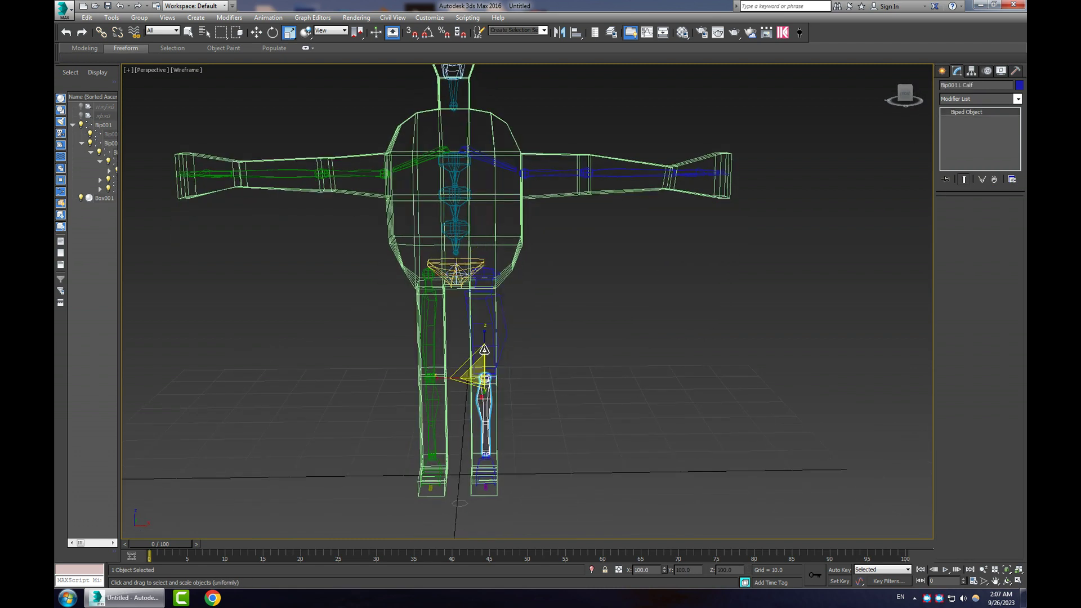
left_click_drag(488, 315, 504, 279)
left_click_drag(443, 377, 444, 367)
middle_click_drag(549, 404, 451, 415, "alt")
left_click_drag(443, 406, 376, 413)
middle_click_drag(603, 497, 541, 423, "alt")
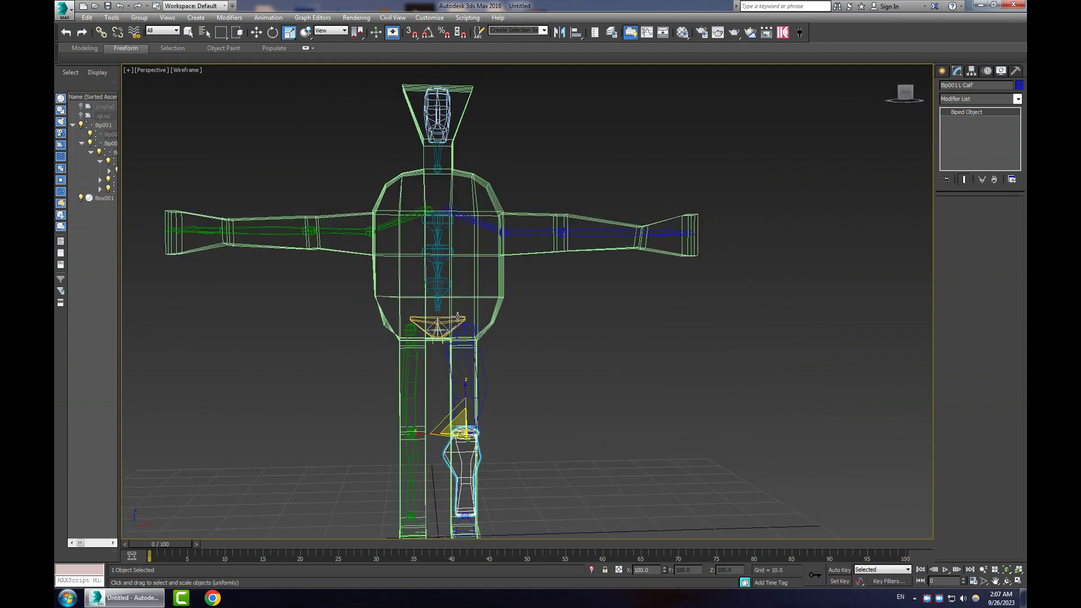
Step: Copy the posture of the whole left leg bone chain and paste it mirrored onto the right leg
double_click(485, 374)
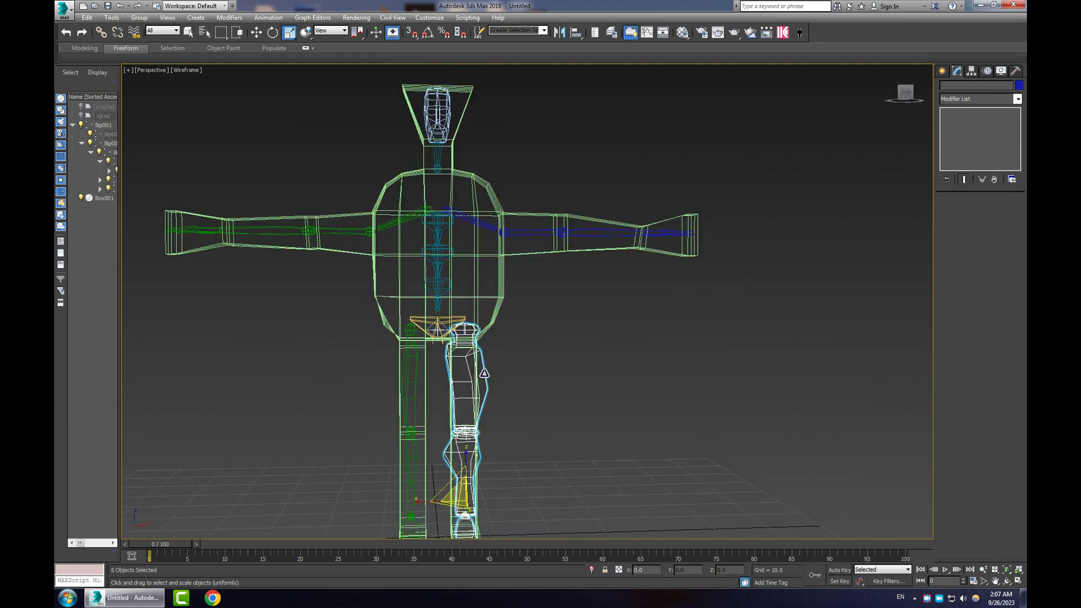
left_click(988, 71)
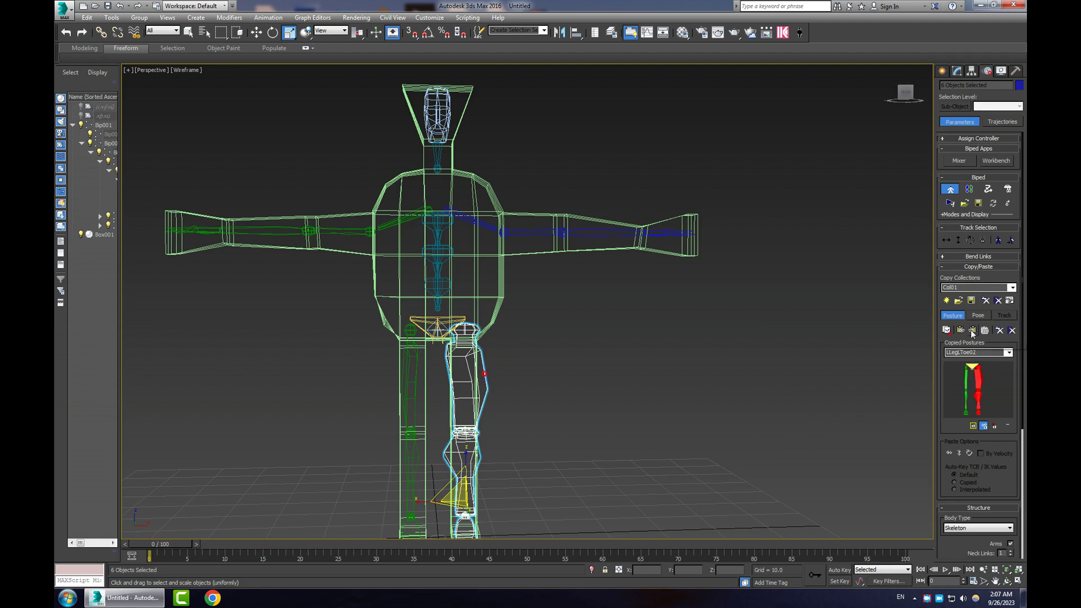
Step: Widen the lowest spine bone to about 365% along Z and widen Spine1 above it to span the mesh torso
left_click(436, 284)
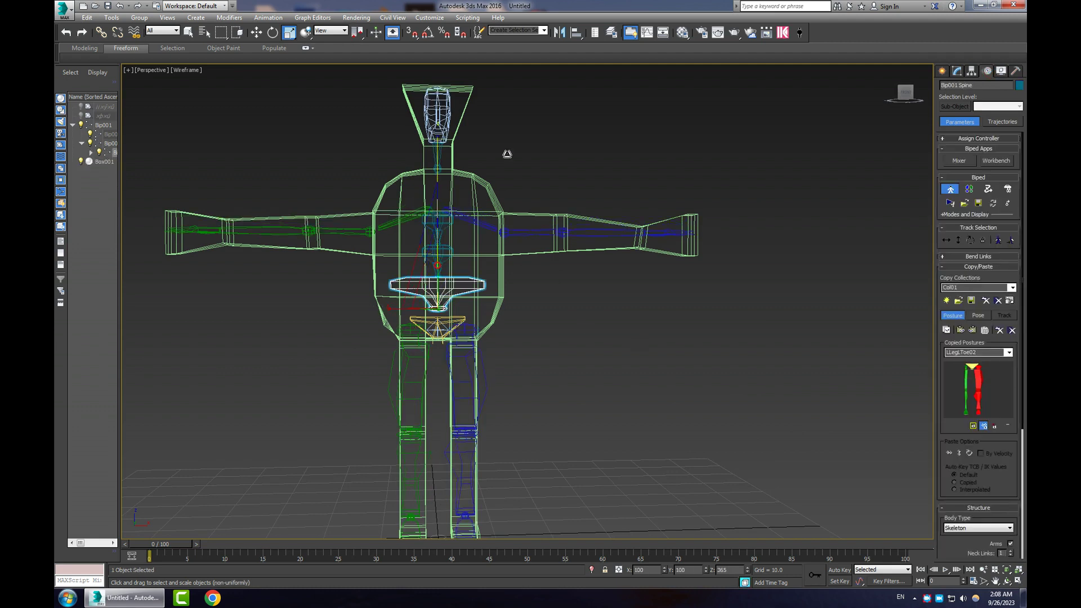
left_click(449, 256)
left_click(449, 255)
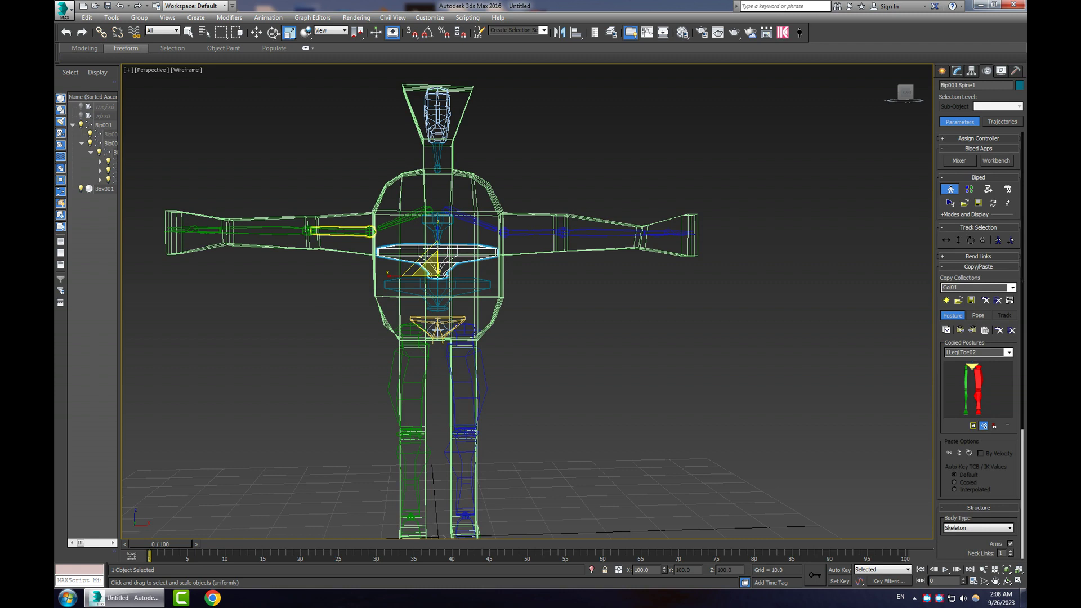
Step: Thicken the right arm bones along Z: upper arm about 399%, hand about 181%, and the forearm to fit the mesh
left_click(341, 231)
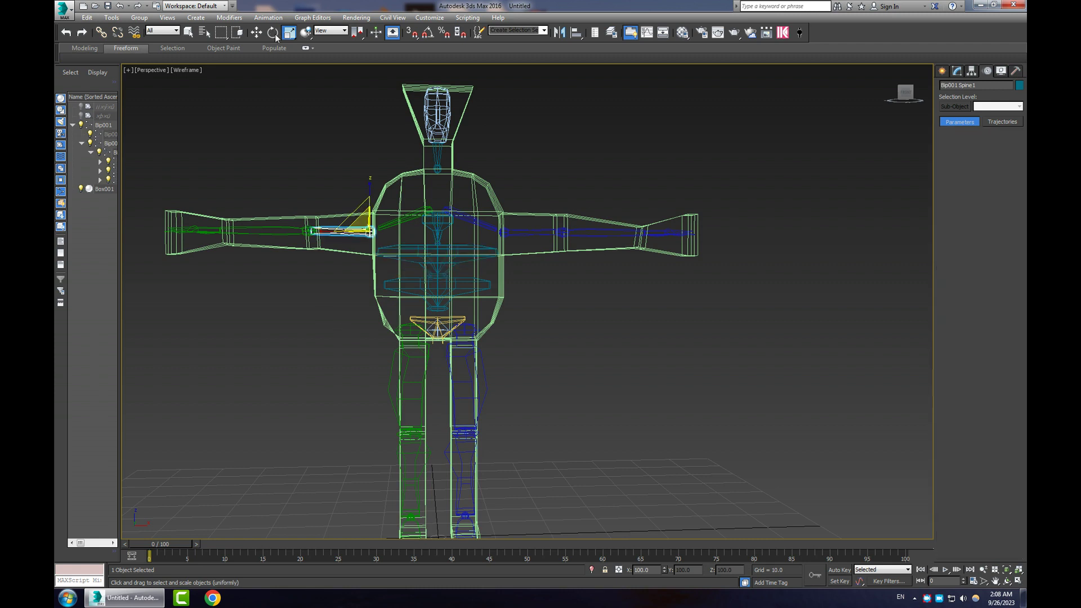
left_click_drag(370, 187, 384, 70)
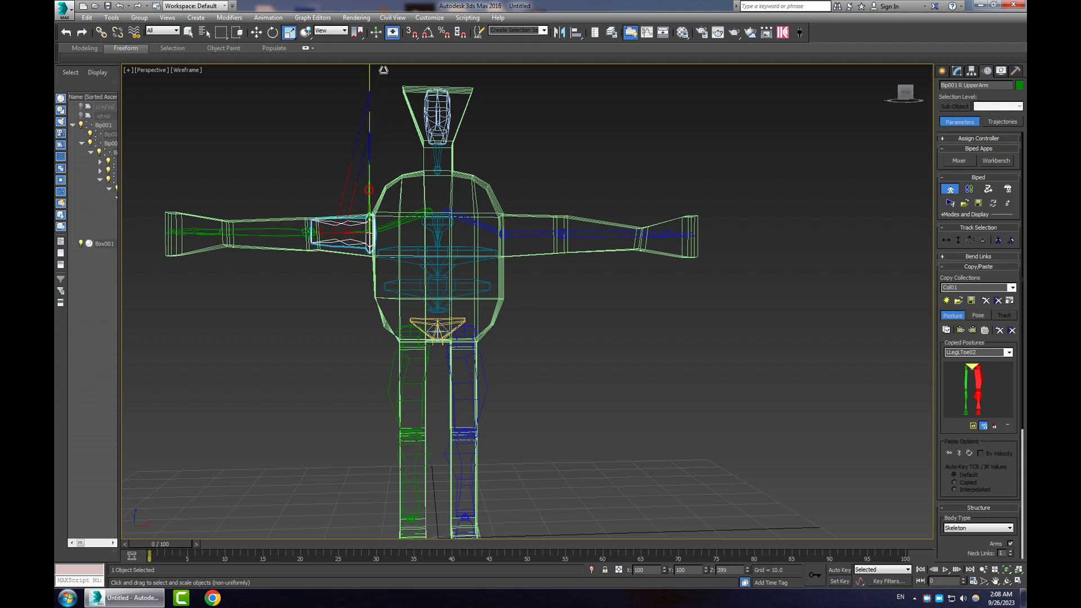
left_click(297, 231)
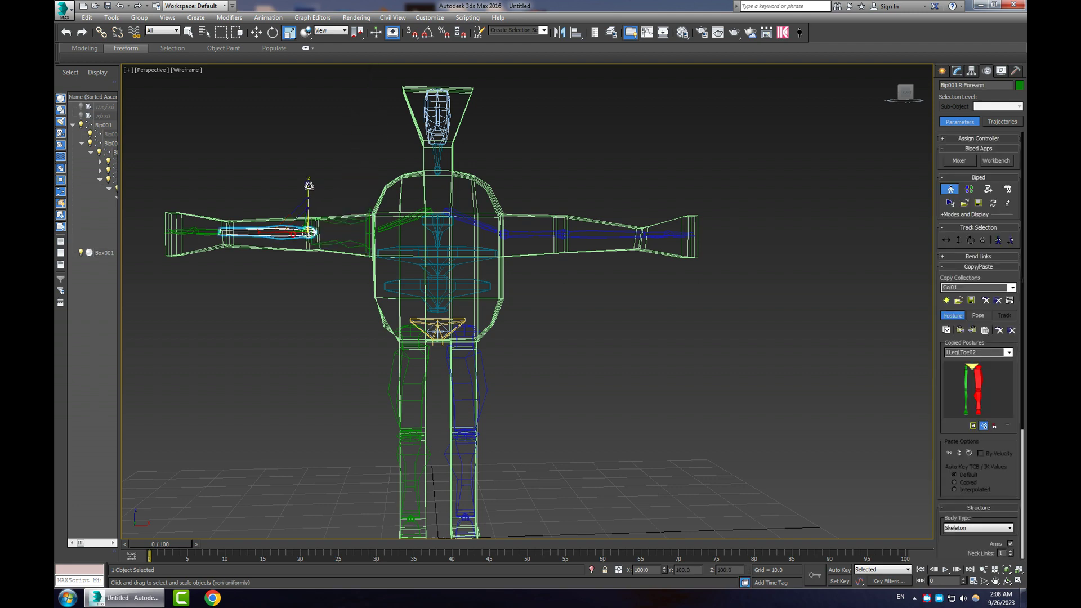
left_click_drag(309, 186, 327, 102)
left_click(204, 231)
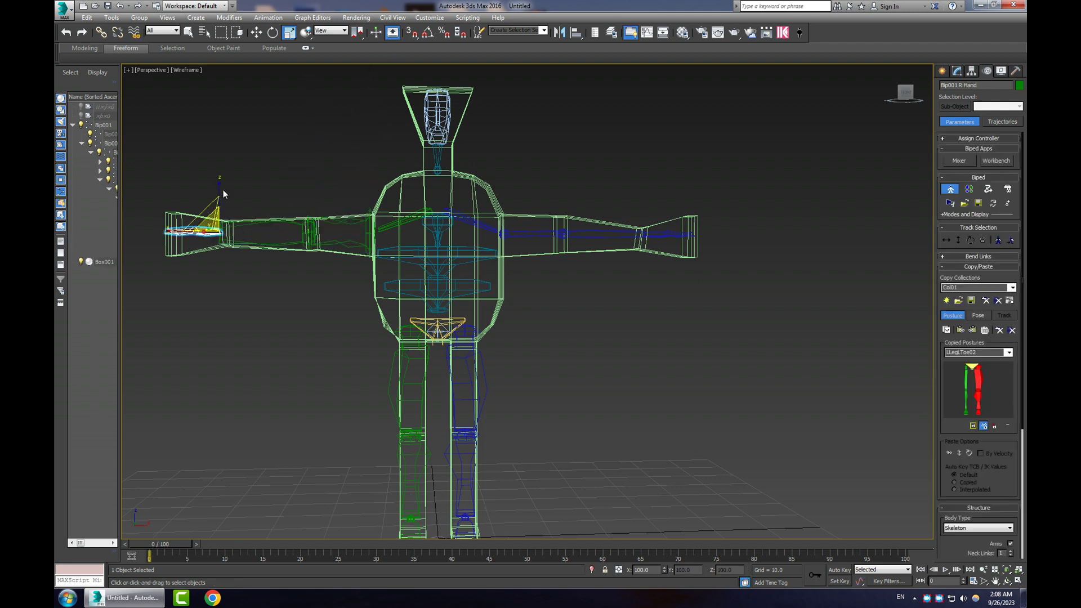
left_click_drag(220, 187, 239, 159)
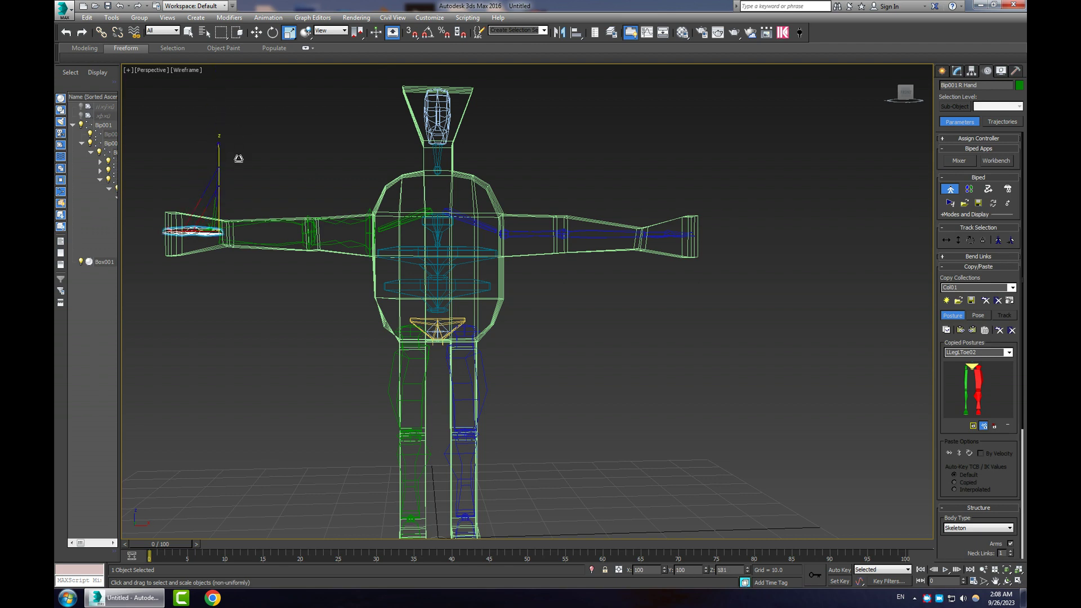
Step: Widen the right forearm and upper arm front to back, scaling the upper arm's Y to about 264%, and readjust its thickness
middle_click_drag(263, 171, 313, 232, "alt")
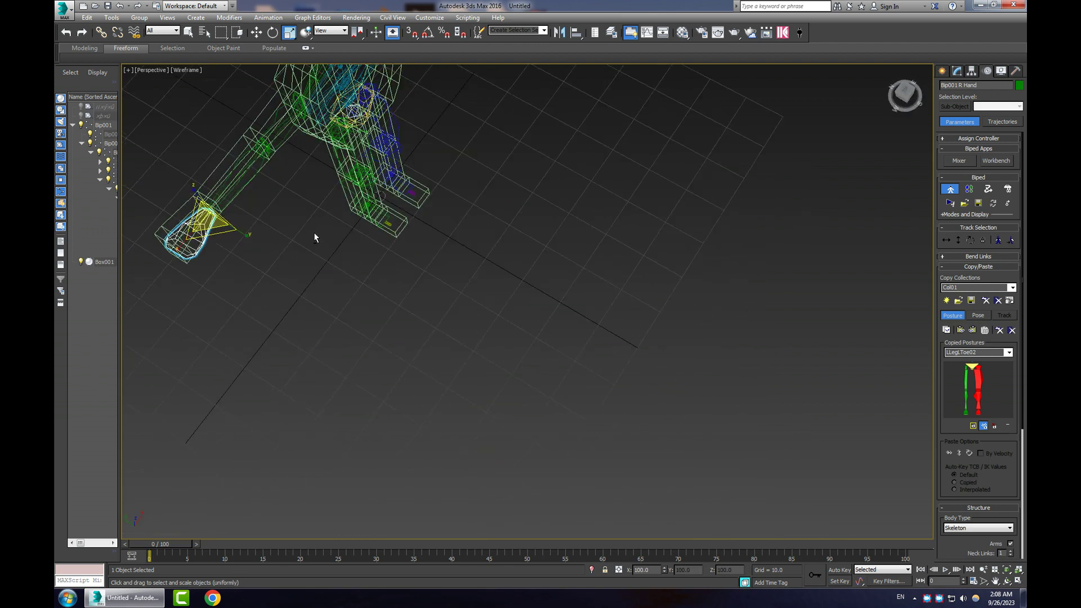
left_click(241, 173)
left_click(248, 168)
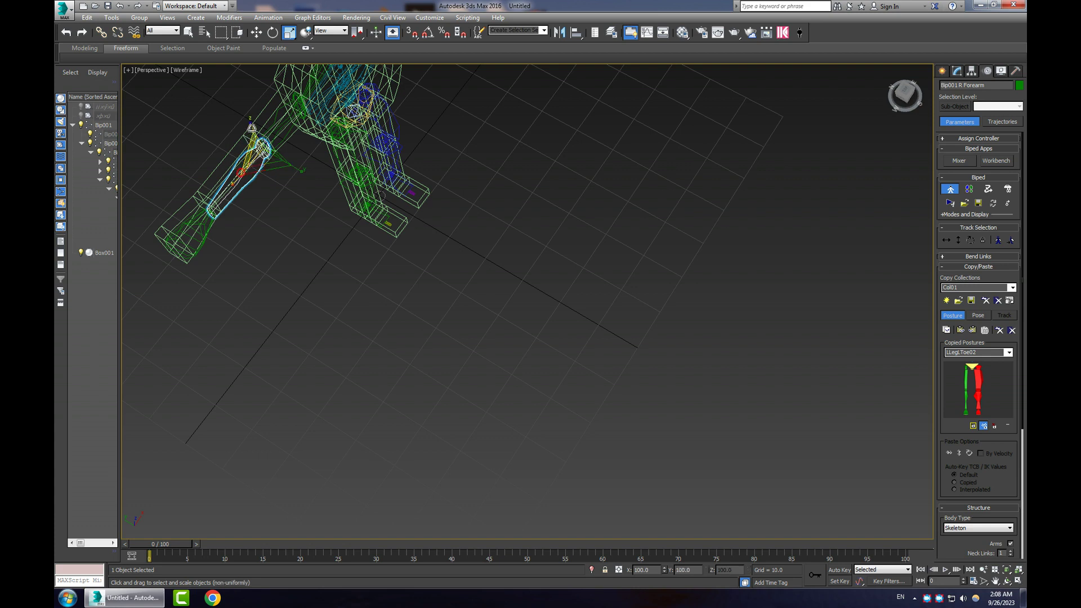
left_click_drag(252, 127, 316, 179)
middle_click_drag(294, 220, 412, 347)
mouse_move(317, 205)
left_mouse_down()
mouse_move(329, 201)
mouse_move(318, 203)
left_mouse_up()
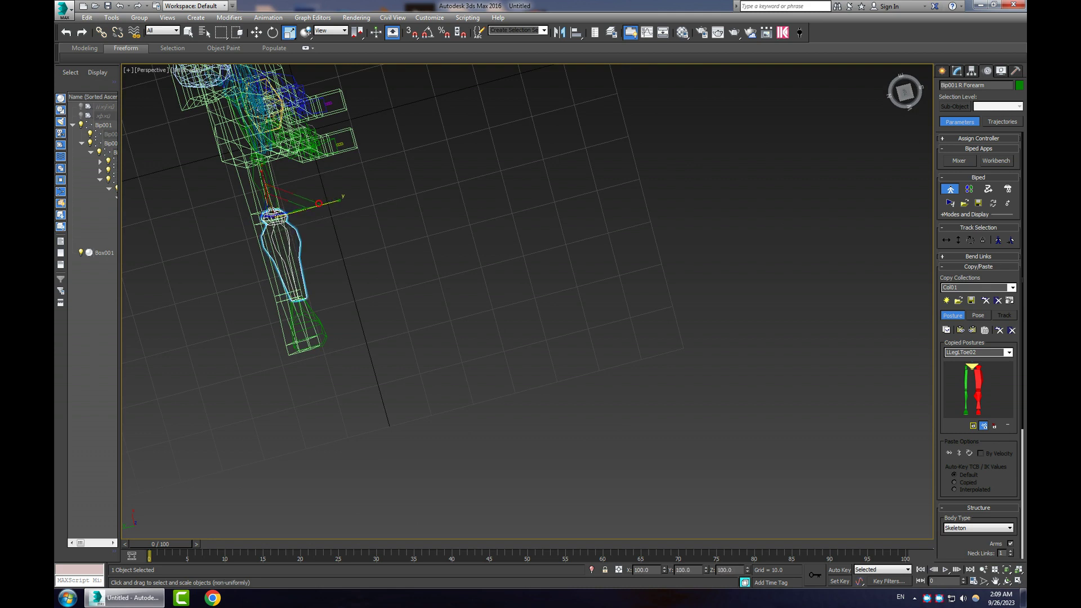
left_click(272, 190)
left_click_drag(299, 147, 356, 137)
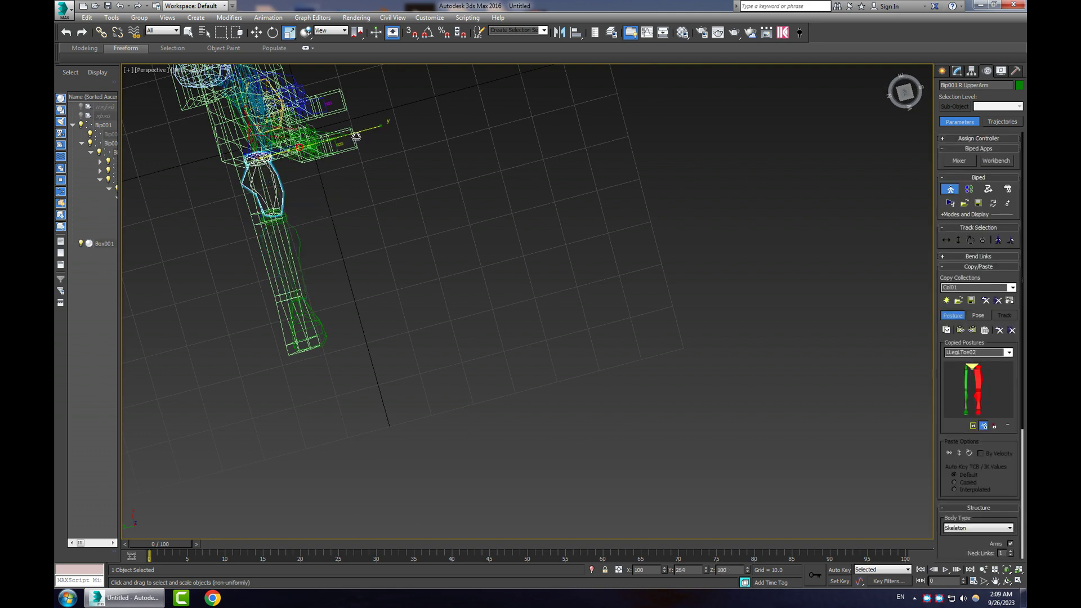
middle_click_drag(363, 217, 221, 117, "alt")
left_click_drag(288, 145, 288, 131)
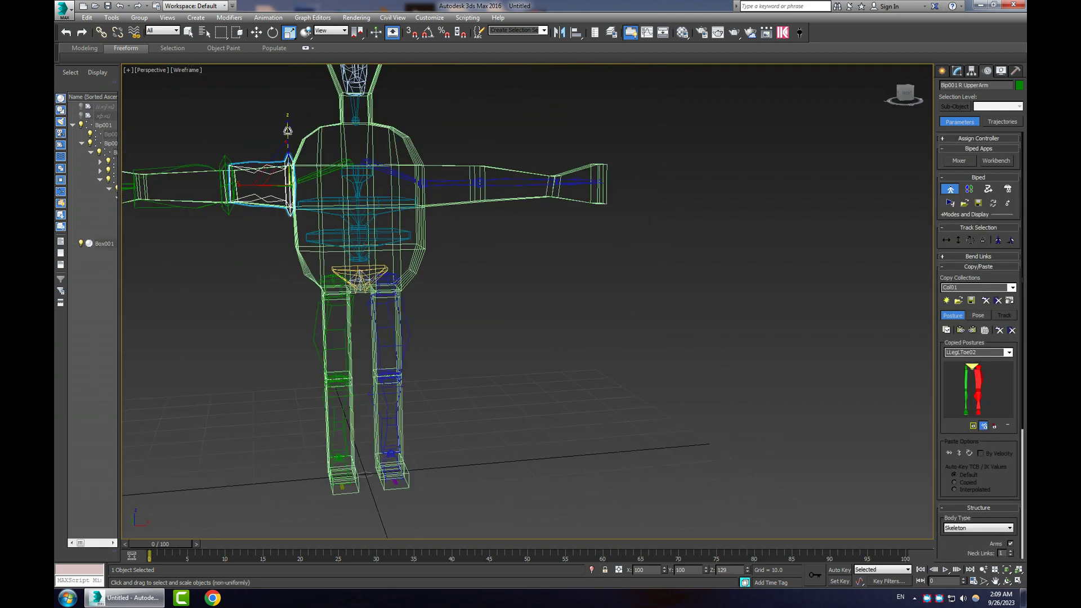
Step: Move the right hand bone slightly along its Y axis to centre it inside the mesh hand
middle_click_drag(222, 300, 398, 414)
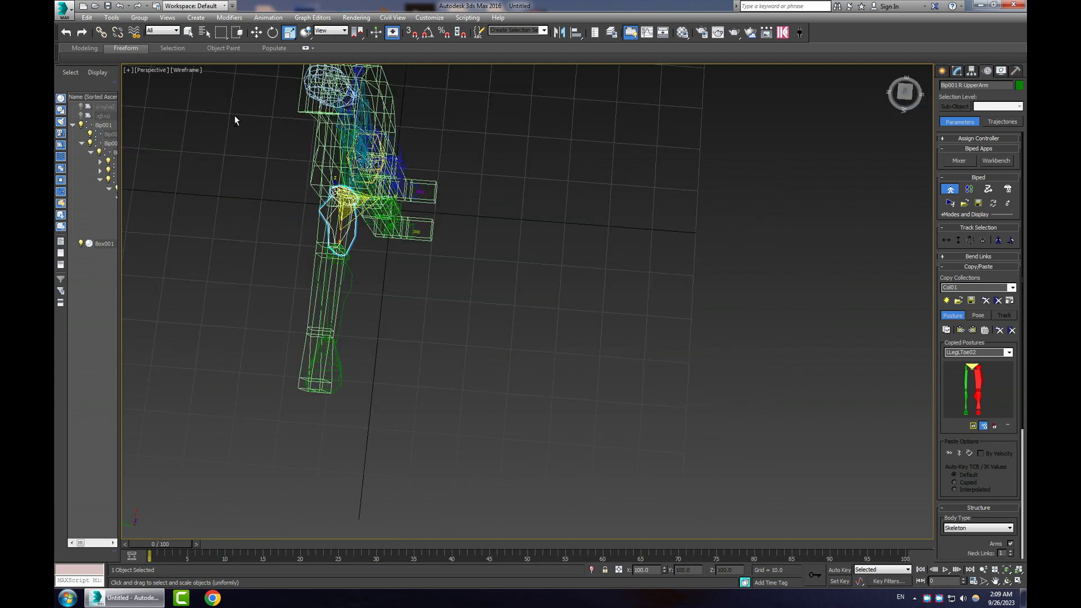
left_click(255, 33)
left_click(335, 358)
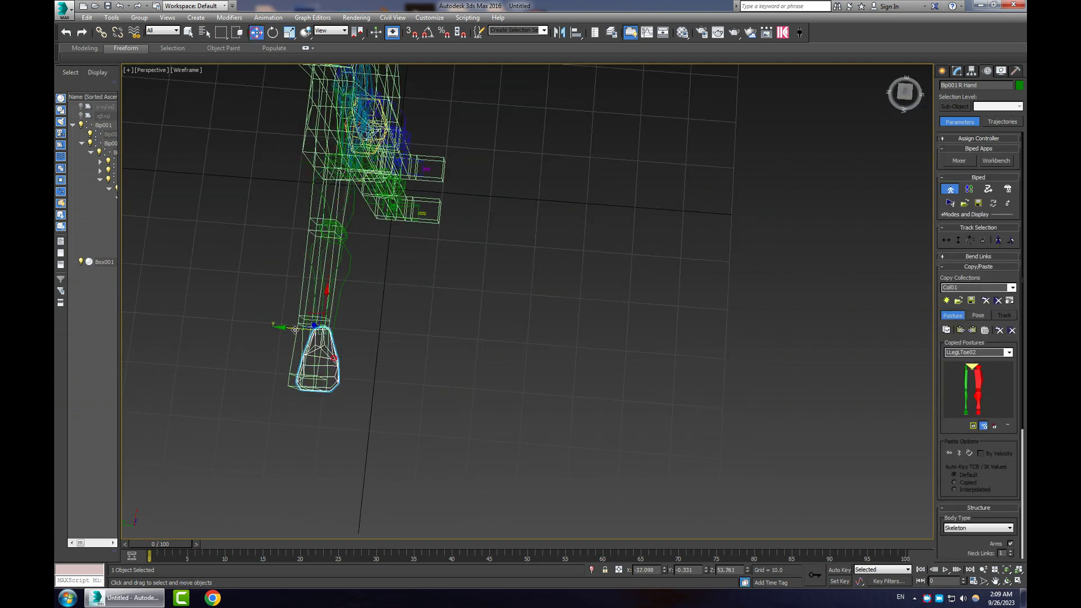
left_click_drag(296, 330, 287, 332)
Step: Copy the posture of the right upper arm, forearm and hand and paste it mirrored onto the left arm
double_click(349, 211)
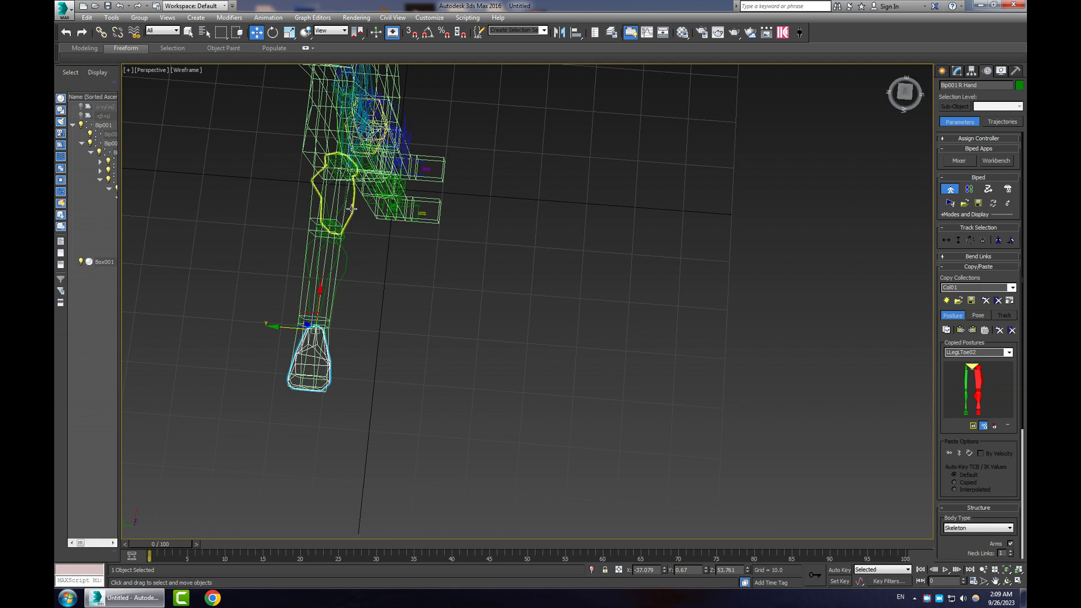
left_click(948, 331)
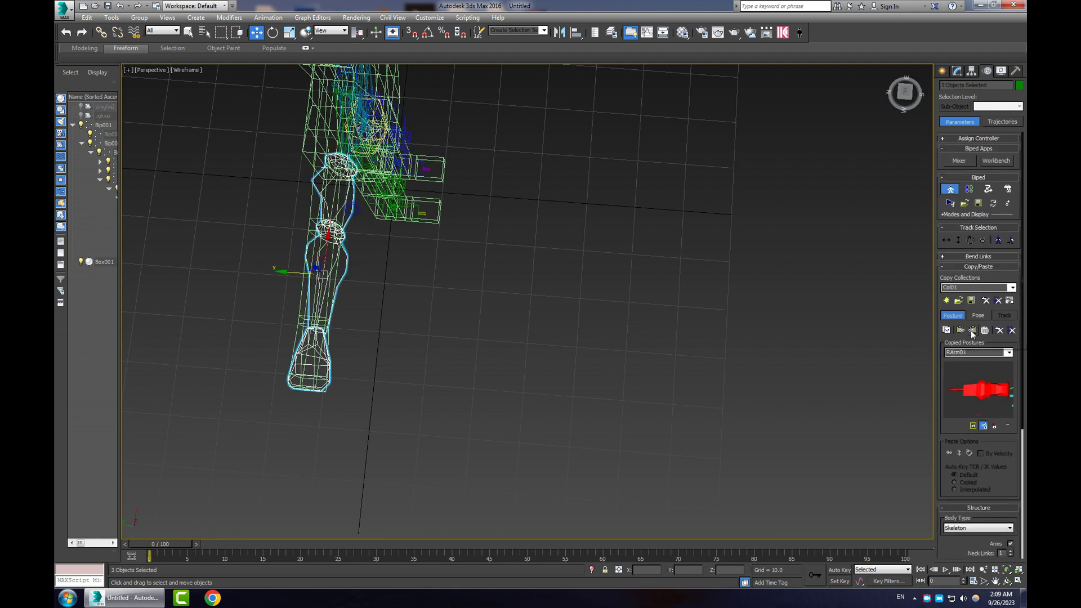
middle_click_drag(632, 312, 583, 259, "alt")
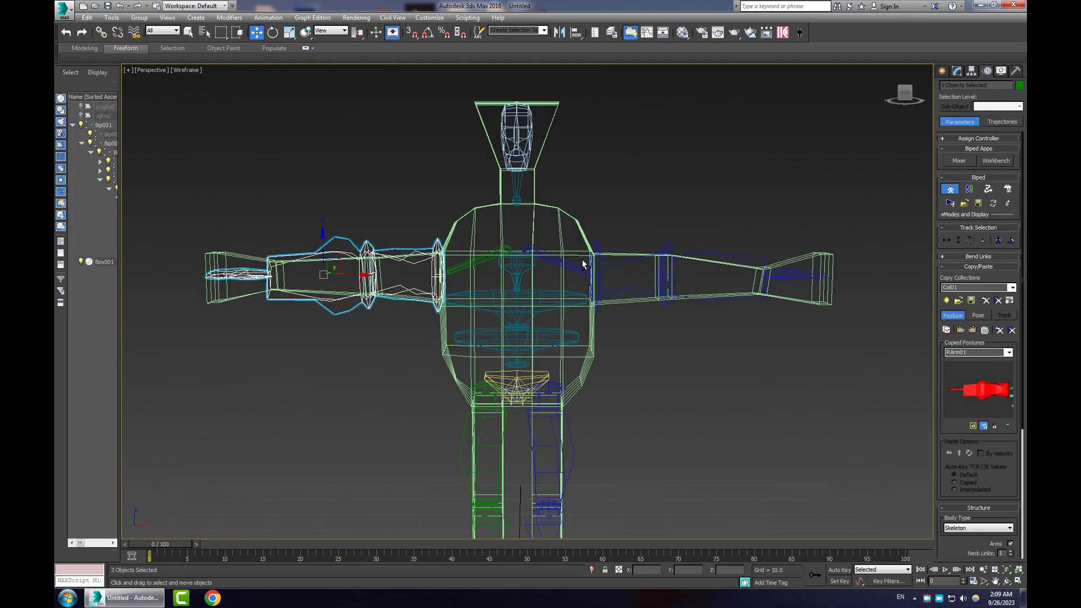
Step: Widen the neck and head bones to fill the mesh neck and head
left_click(520, 189)
left_click(290, 33)
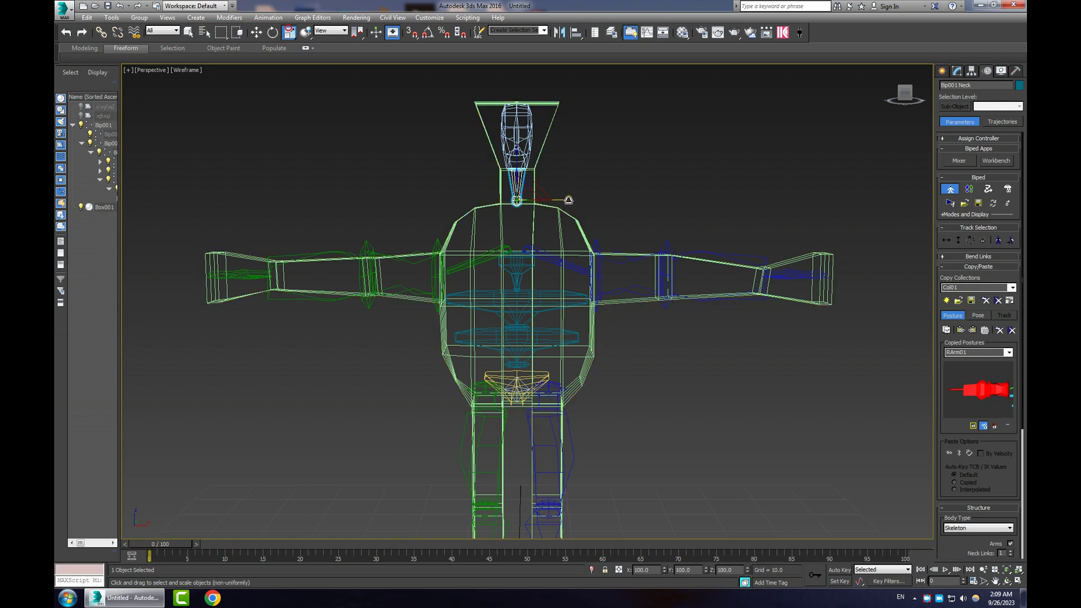
left_click_drag(566, 201, 563, 201)
left_click_drag(517, 156, 524, 128)
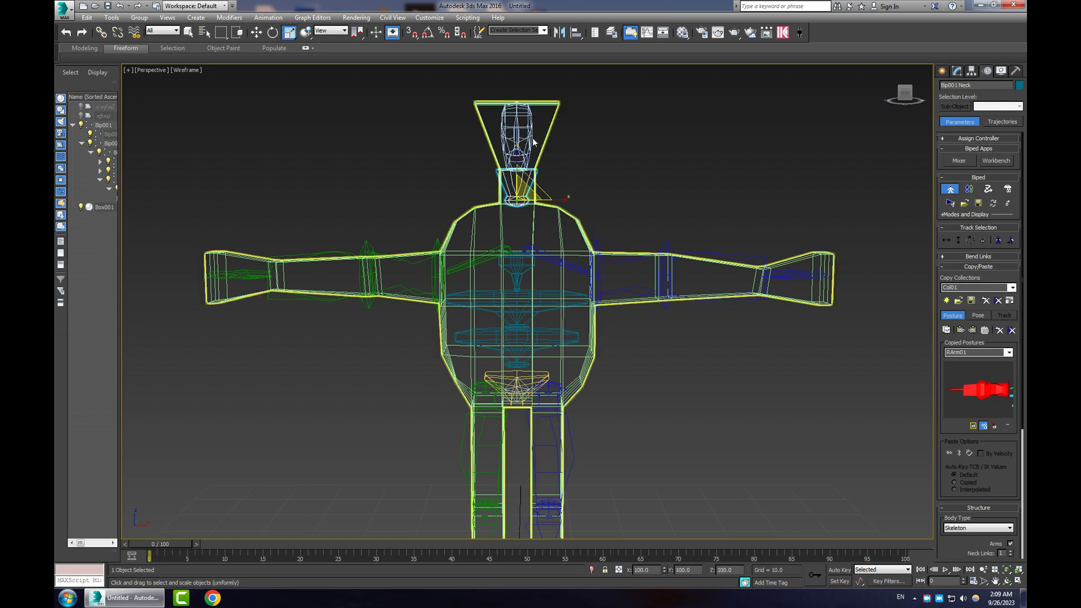
left_click(532, 137)
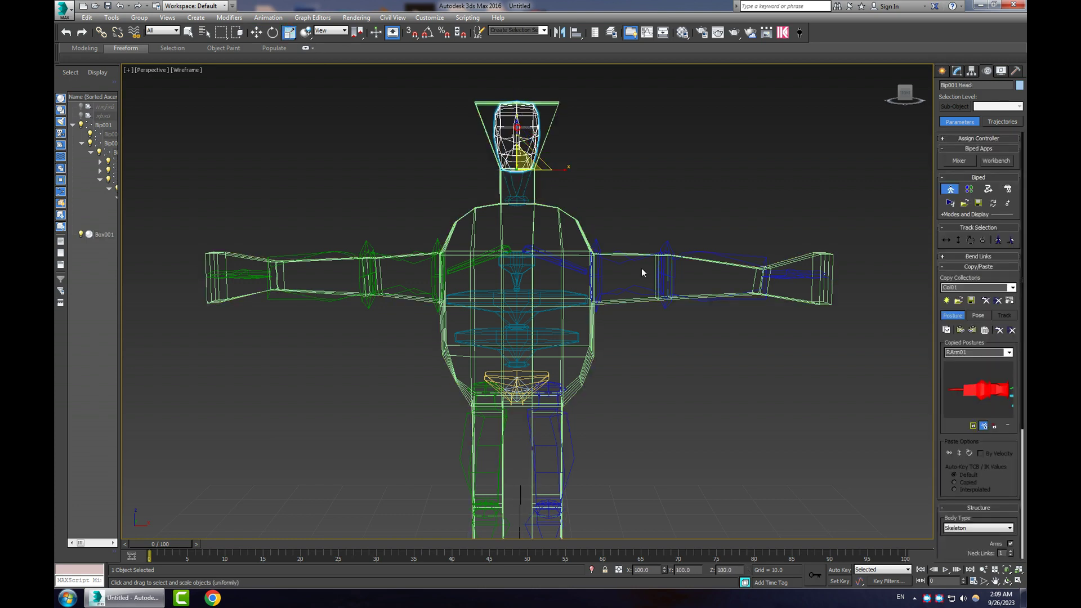
Step: Thicken the left and right clavicle bones, scaling the right clavicle's Z axis to about 327%
middle_click_drag(647, 333, 611, 264)
scroll(628, 316, "down", 3)
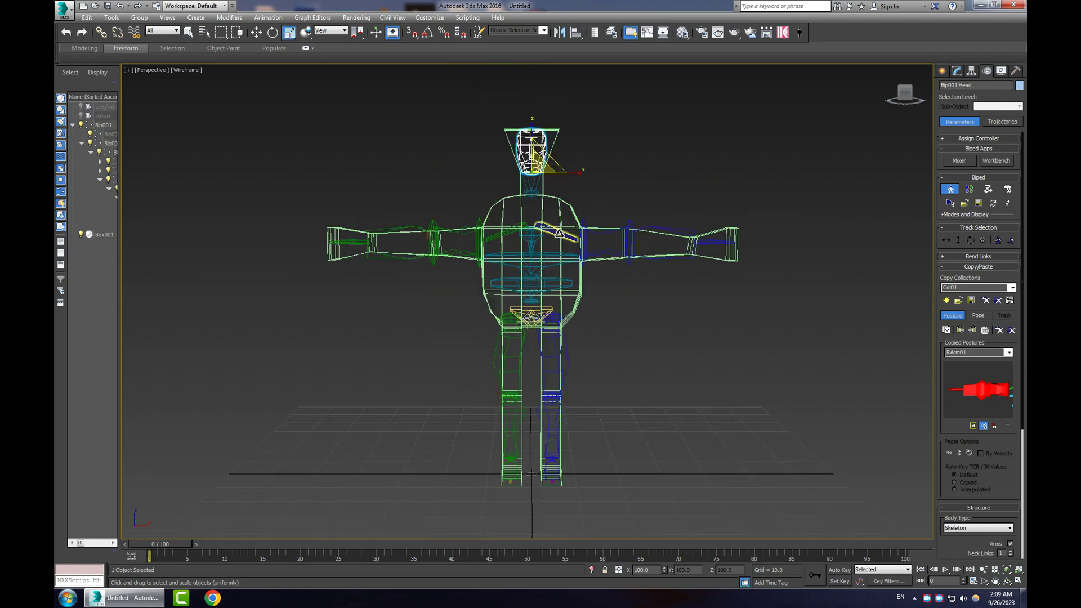
left_click(559, 233)
left_click_drag(539, 181, 532, 97)
left_click(509, 229)
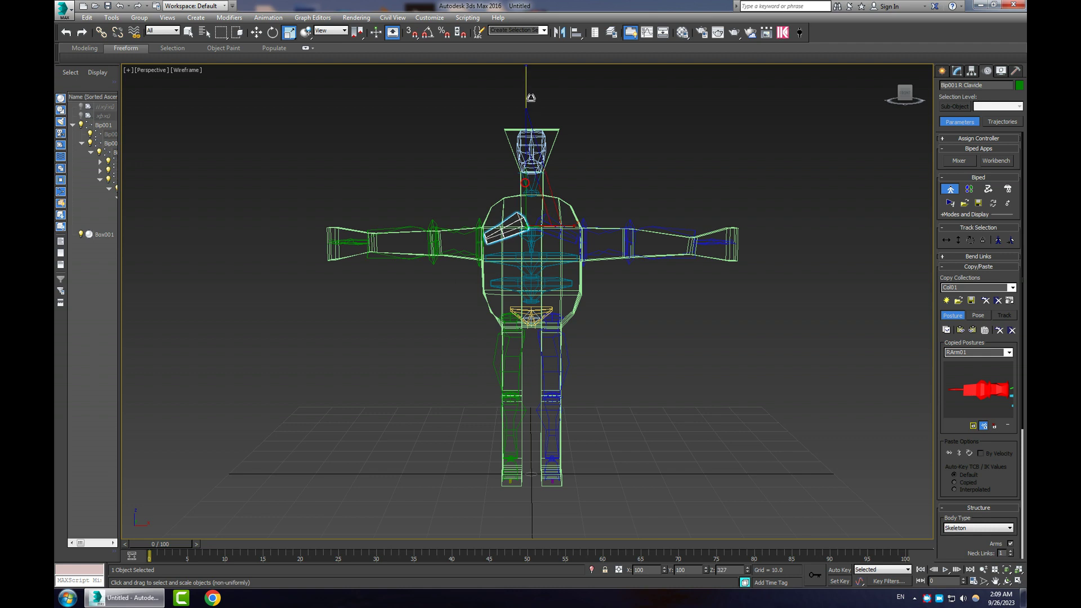
left_click(610, 332)
Step: Apply a new Skin modifier to the Box001 character mesh
left_click(574, 311)
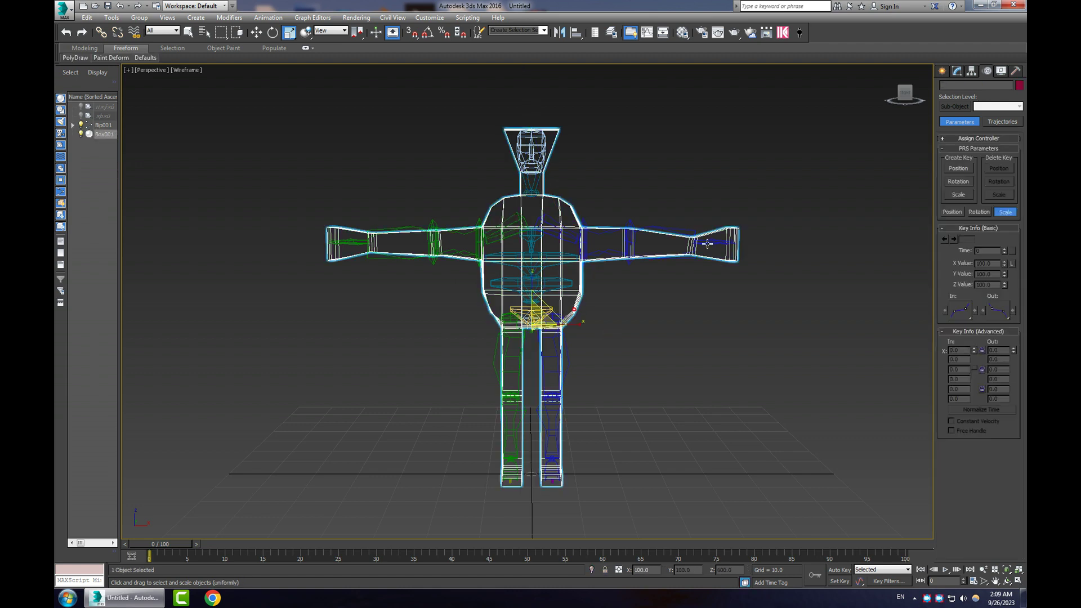
left_click(956, 72)
left_click(1019, 100)
left_click_drag(1020, 127, 1012, 294)
left_click(969, 450)
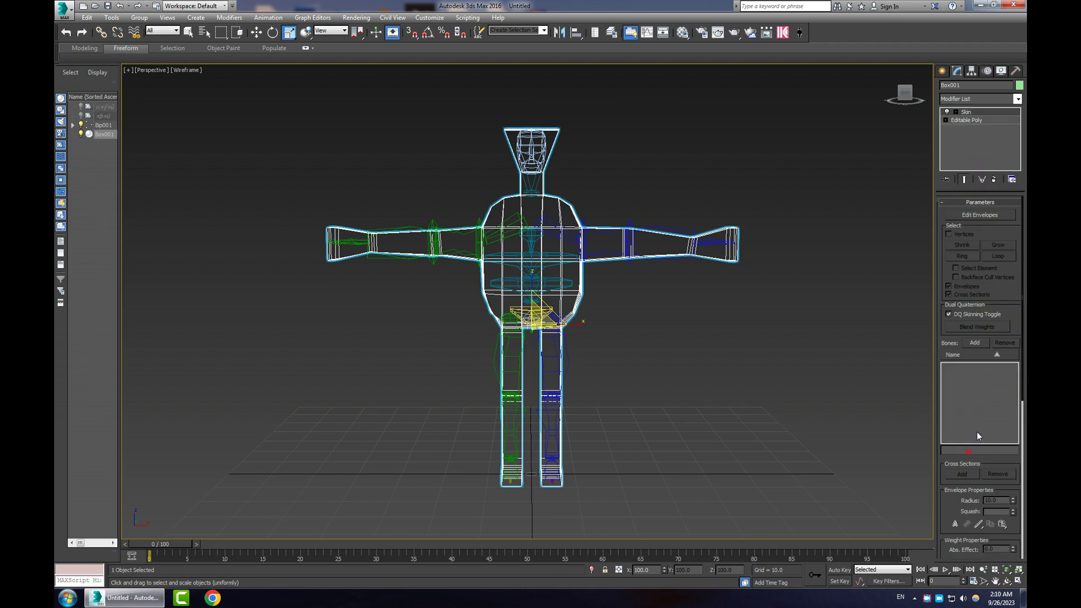
Step: Add the full biped hierarchy, Bip001 through Bip001 R Hand, as bones of the Skin modifier
left_click(972, 343)
left_click(63, 68)
left_click(93, 69)
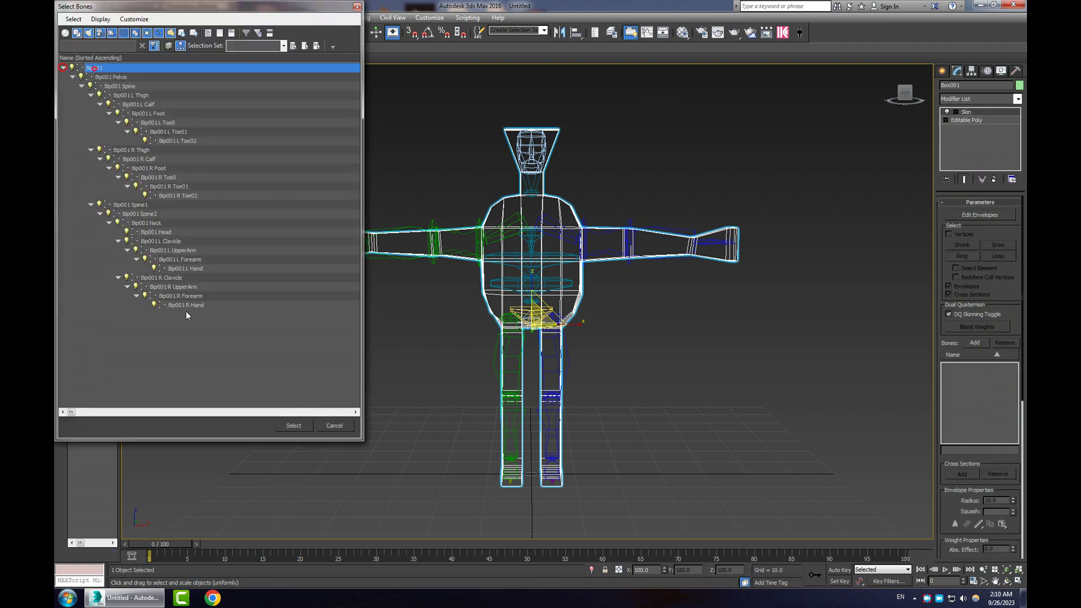
left_click(187, 311, "shift")
left_click(188, 305, "shift")
left_click(292, 424)
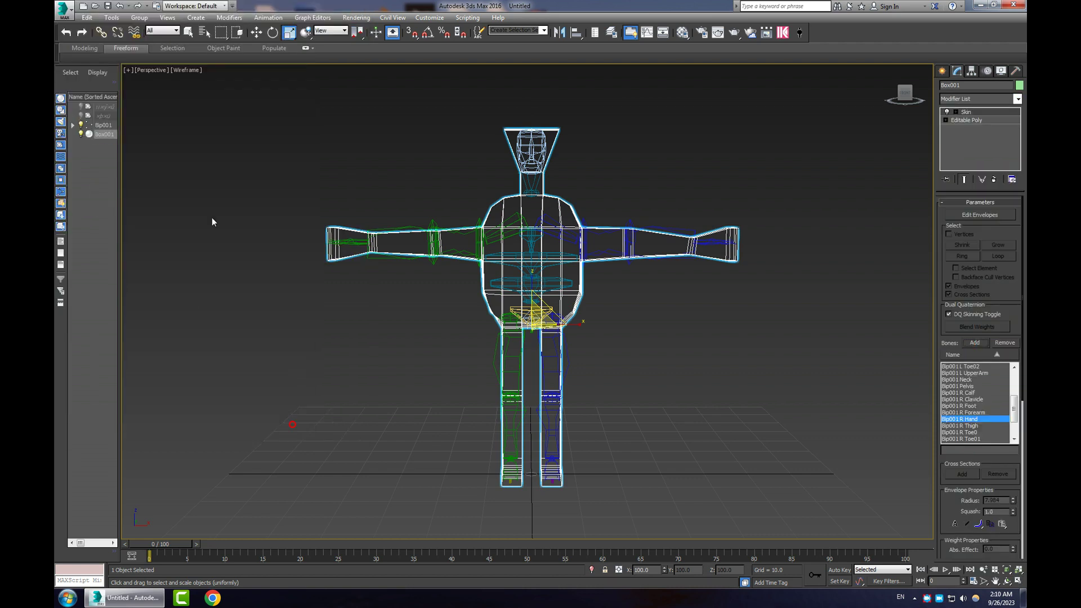
Step: Switch the perspective view from wireframe to Realistic shading
left_click(185, 71)
left_click(202, 82)
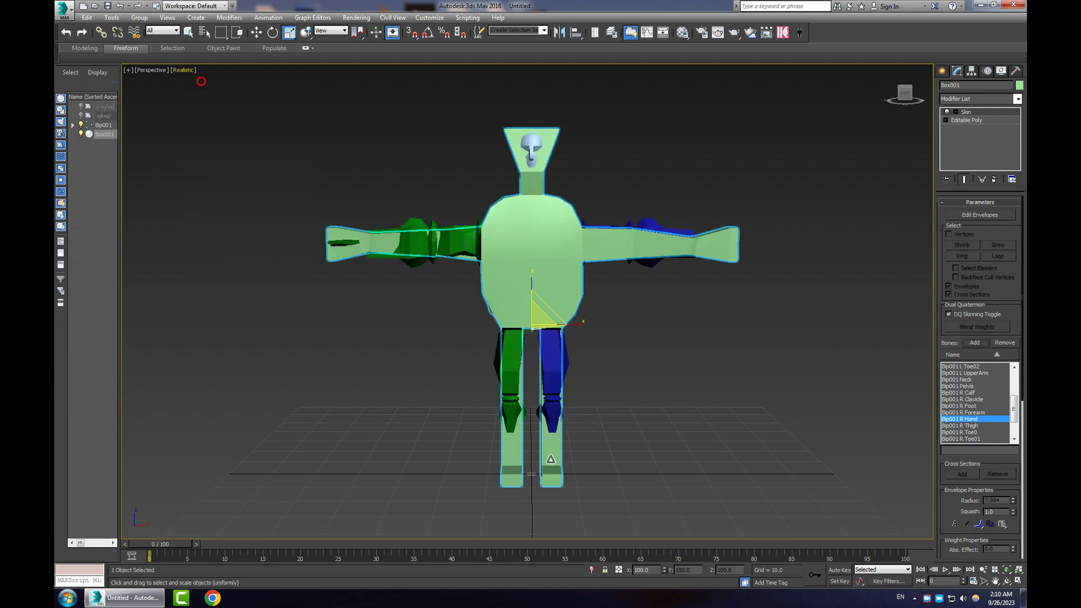
Step: Move the left hand bone around to test how the mesh arm deforms, and undo the move
key("w")
left_click(707, 242)
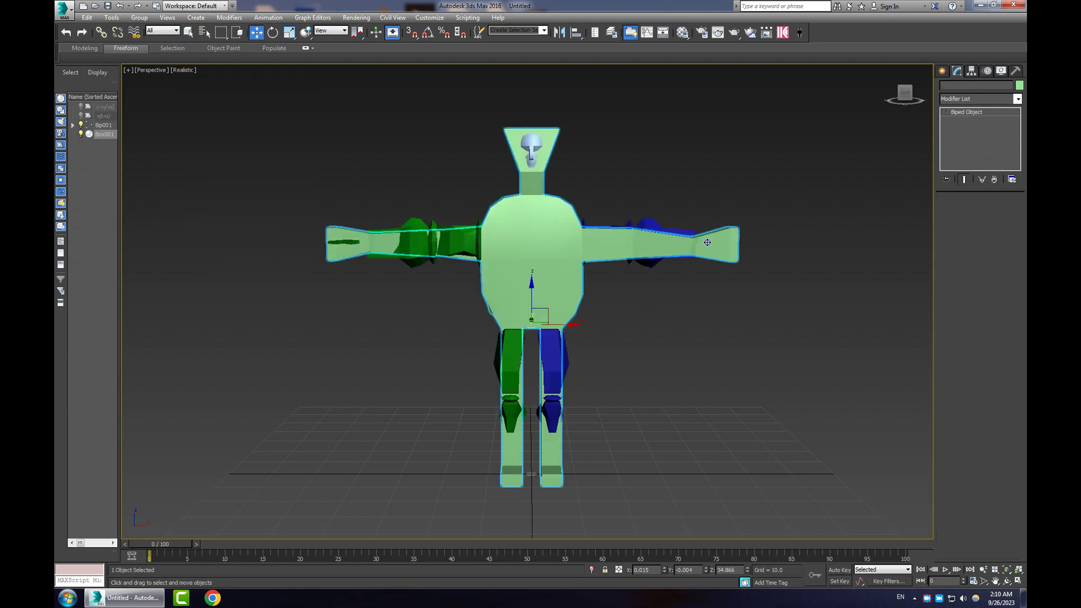
left_click_drag(706, 240, 772, 295)
middle_click_drag(737, 393, 712, 226, "alt")
mouse_move(694, 245)
left_mouse_down()
mouse_move(642, 270)
mouse_move(628, 248)
mouse_move(637, 307)
mouse_move(710, 242)
mouse_move(670, 226)
mouse_move(704, 237)
left_mouse_up()
key("ctrl+z")
middle_click_drag(653, 320, 650, 275, "alt")
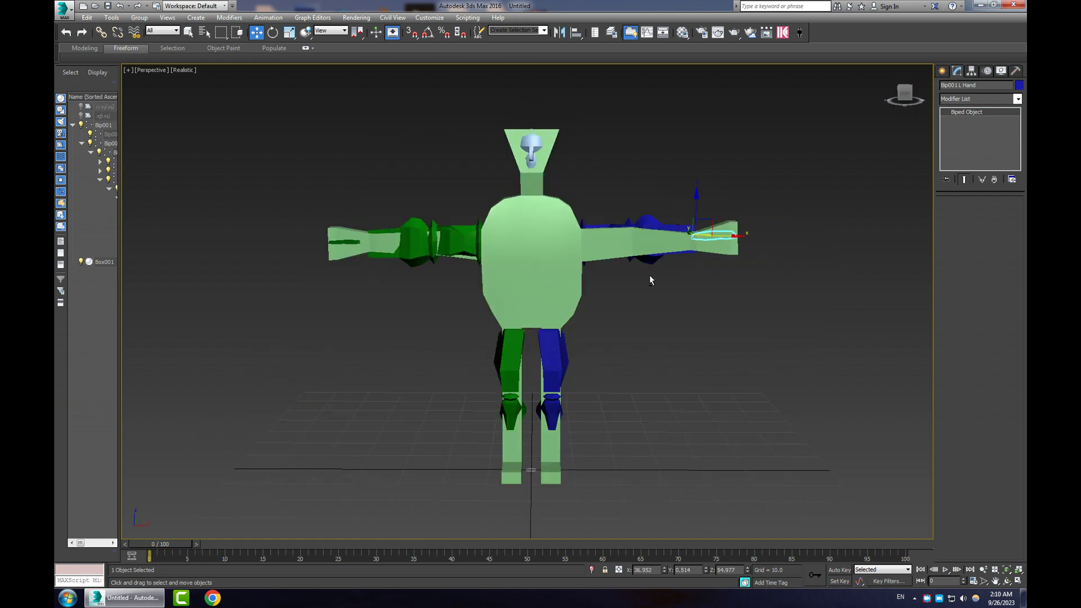
Step: Rotate the head bone about -16 degrees around Y to test how the mesh head follows it
left_click(531, 152)
key("e")
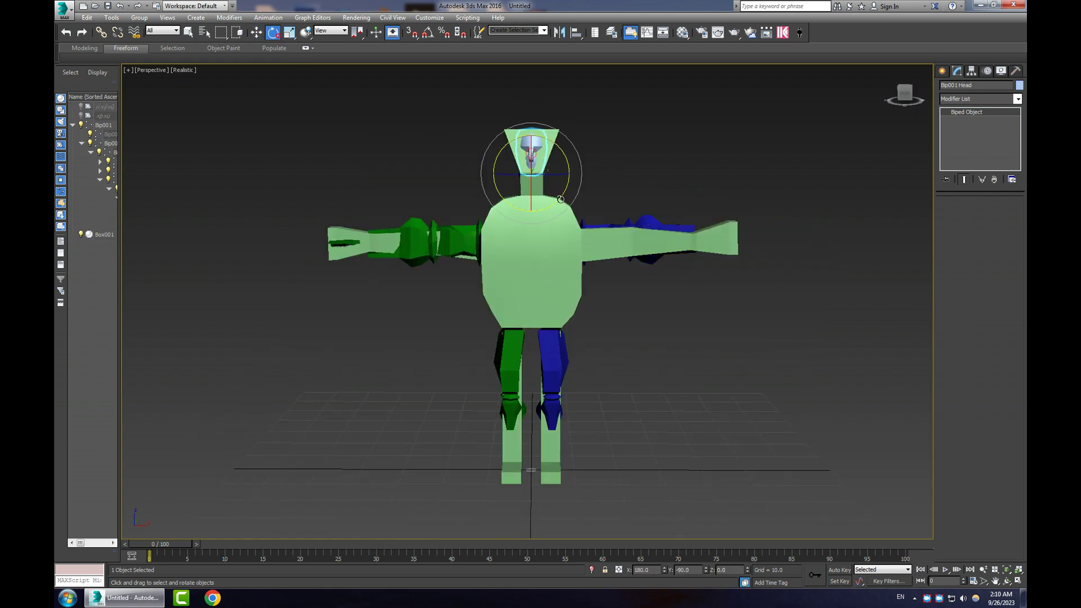
left_click_drag(561, 199, 545, 233)
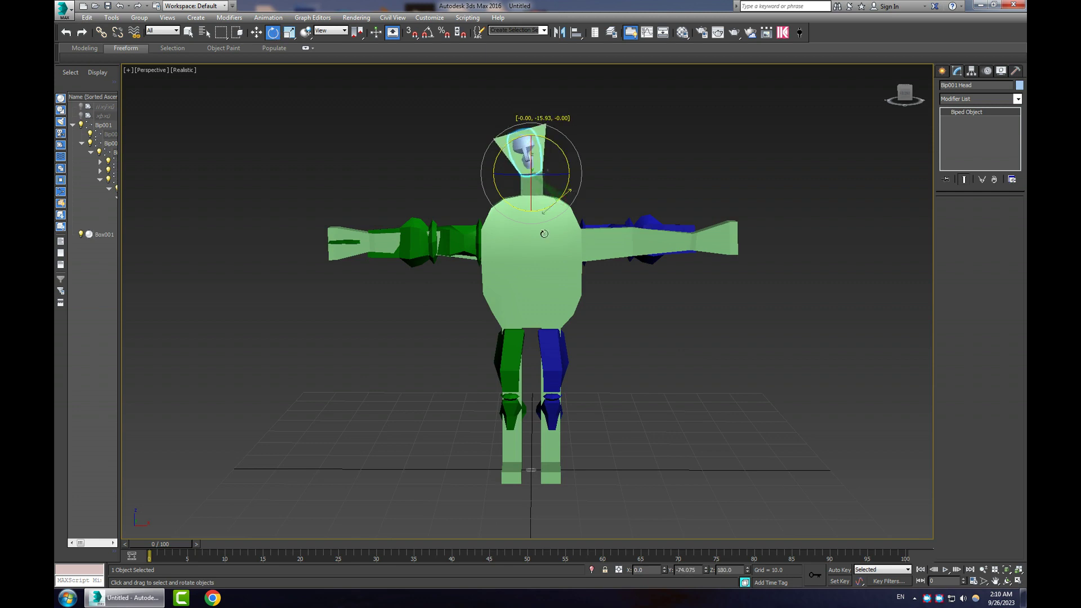
Step: Undo the head bone's rotation, and move the left foot bone to test how the mesh leg deforms
key("ctrl+z")
middle_click_drag(586, 338, 626, 354, "alt")
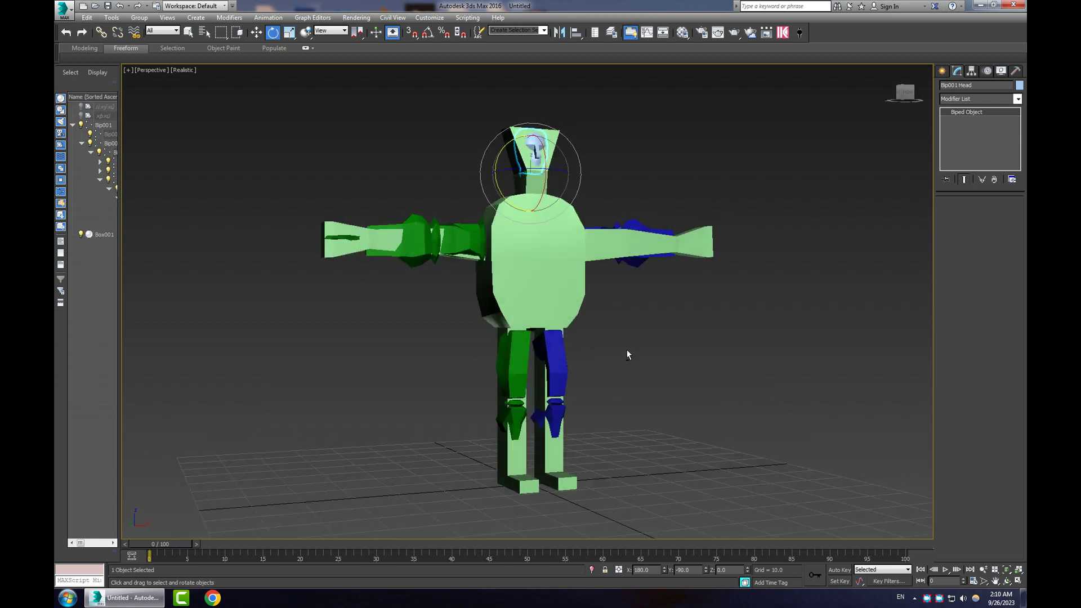
middle_click_drag(576, 407, 540, 420, "alt")
left_click(538, 472)
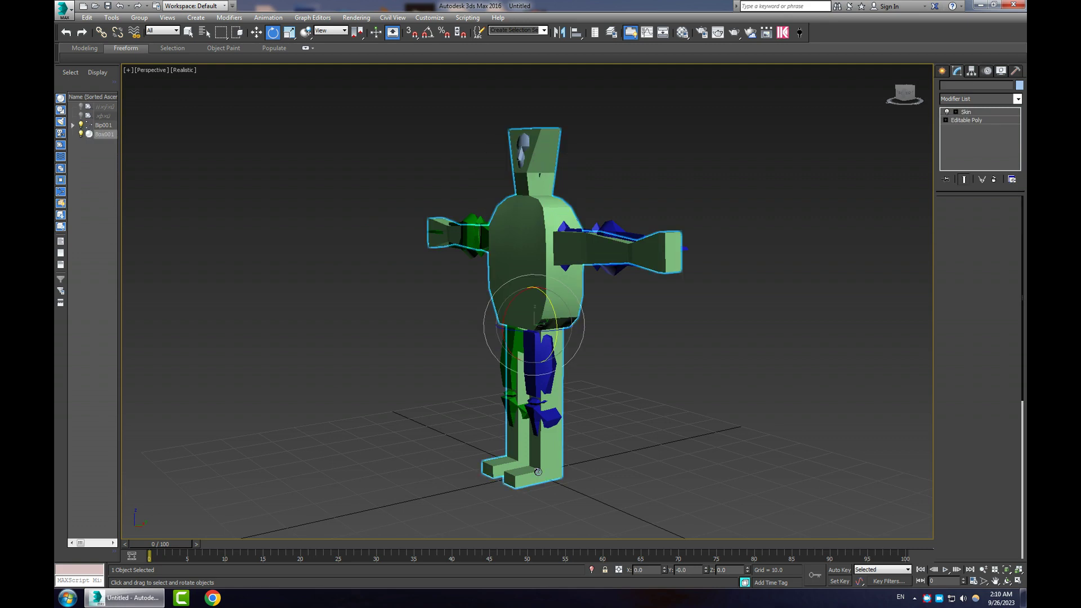
left_click(538, 472)
key("w")
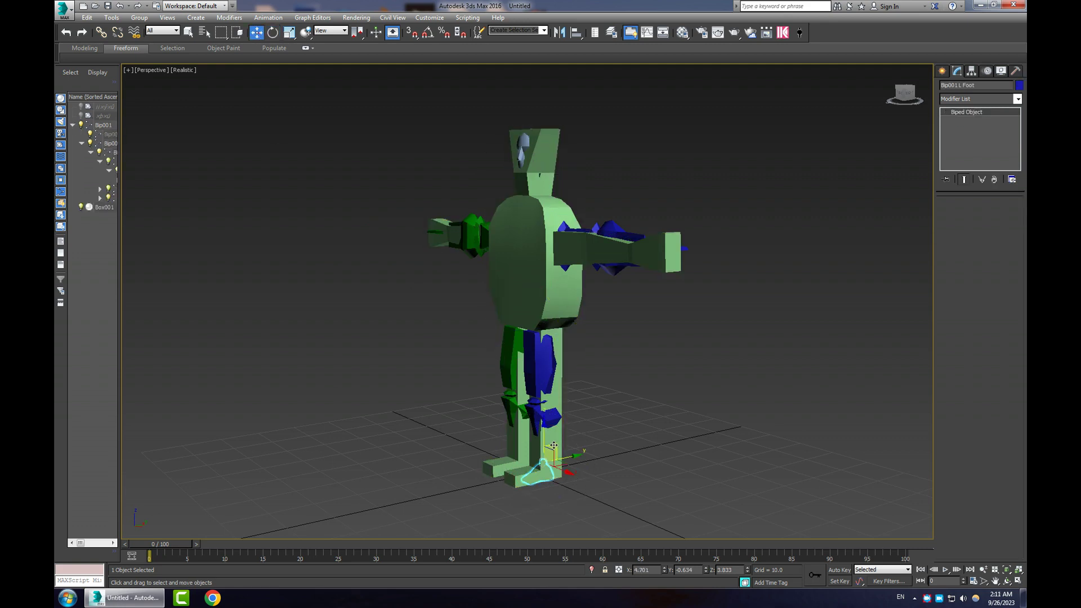
left_click_drag(553, 446, 619, 432)
middle_click_drag(619, 432, 685, 433, "alt")
Step: Enable vertex selection in the mesh's Skin envelopes and set the right-leg vertices' weight for the Bip001 L Calf bone to 0
left_click(521, 304)
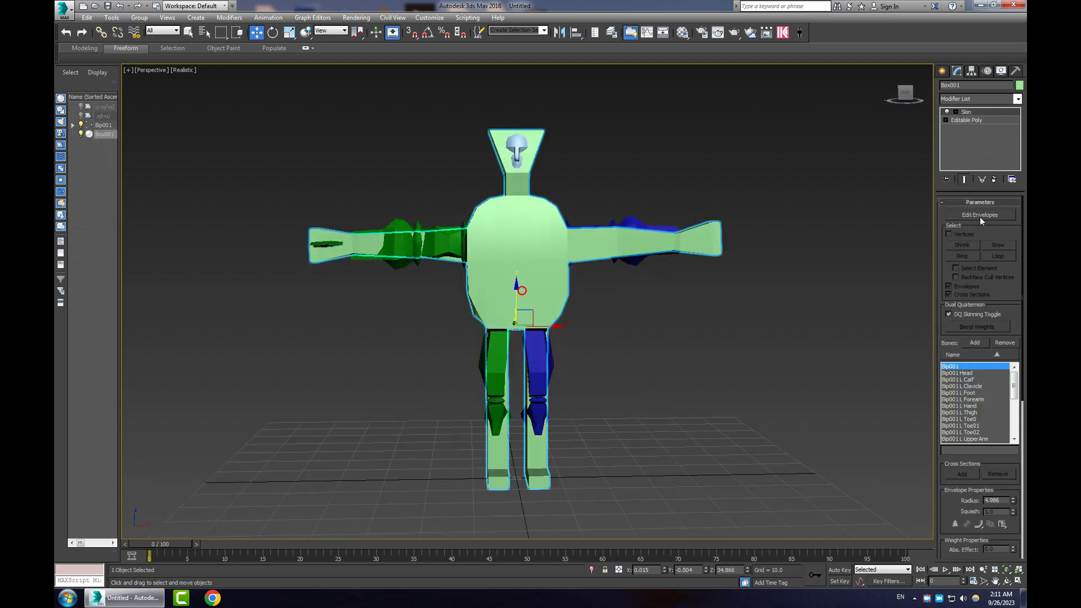
left_click(981, 215)
left_click(568, 466)
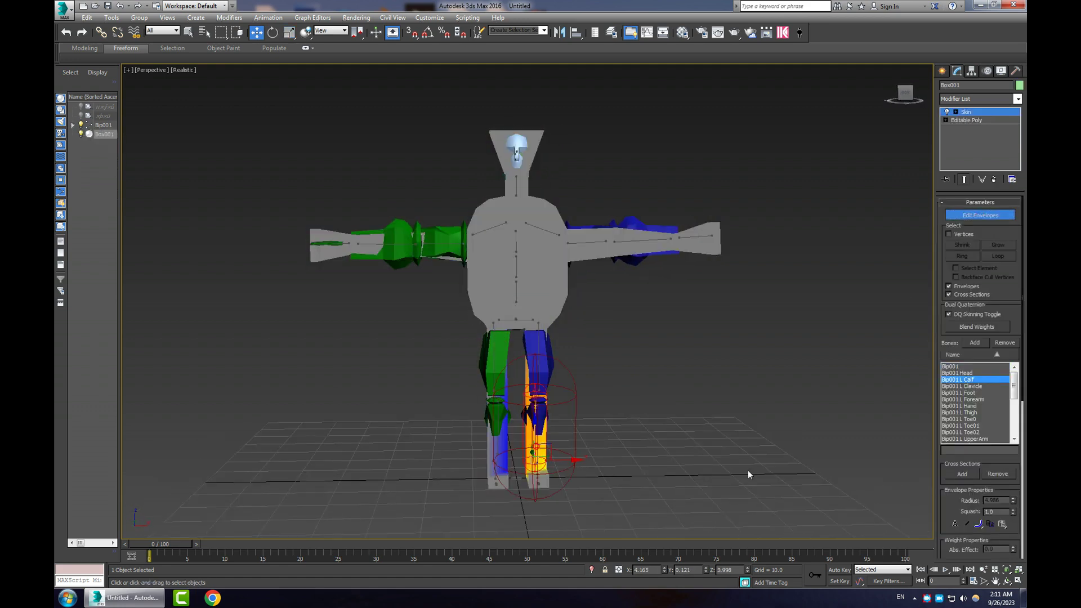
scroll(952, 347, "down", 2)
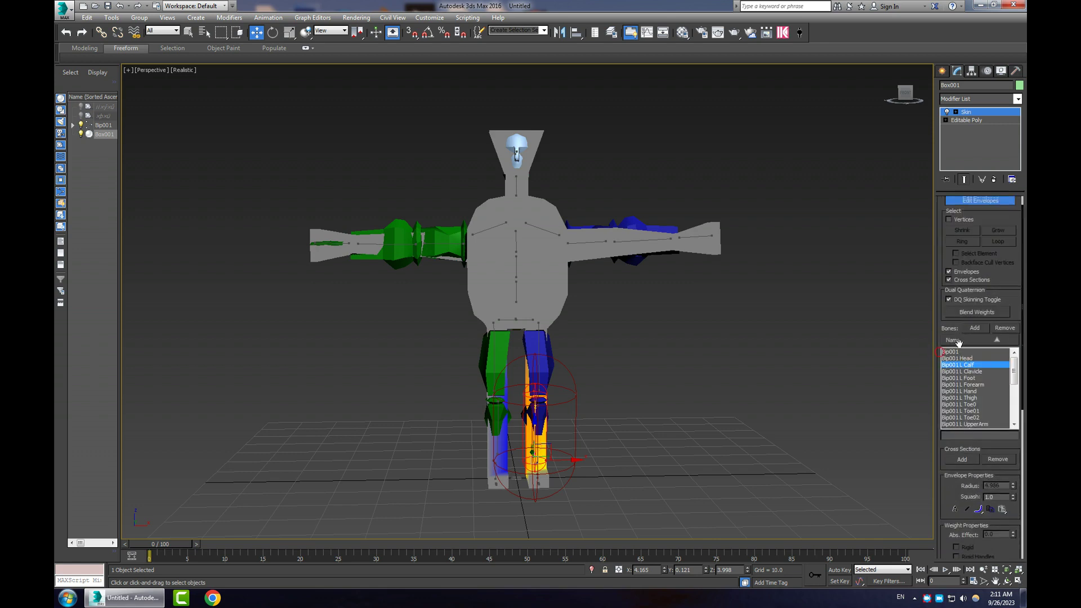
scroll(958, 342, "up", 1)
left_click(949, 226)
left_click_drag(515, 502, 515, 406)
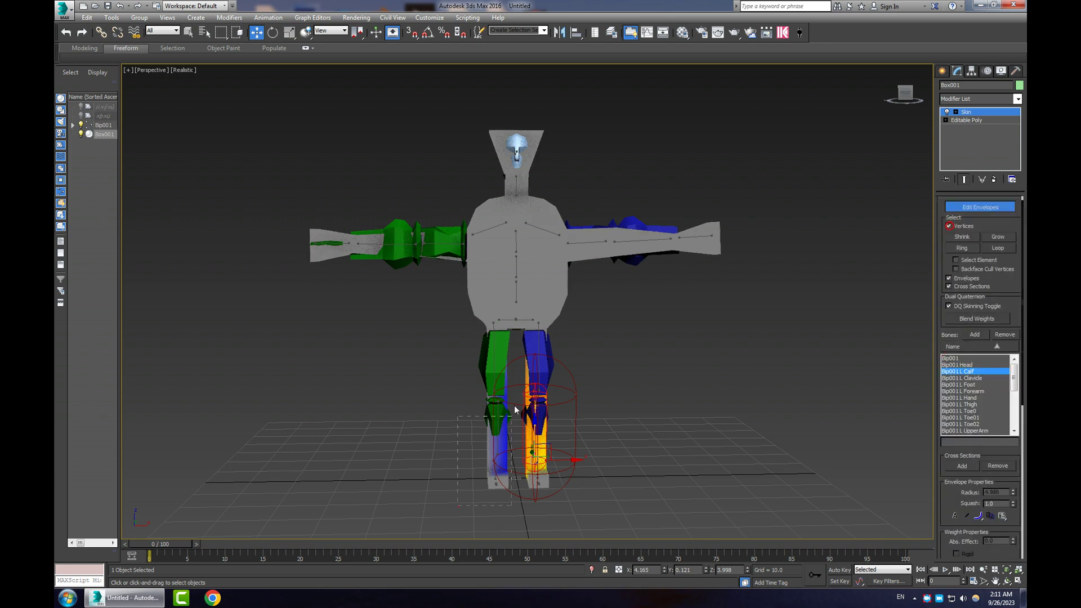
left_click_drag(518, 341, 518, 342)
scroll(955, 491, "down", 5)
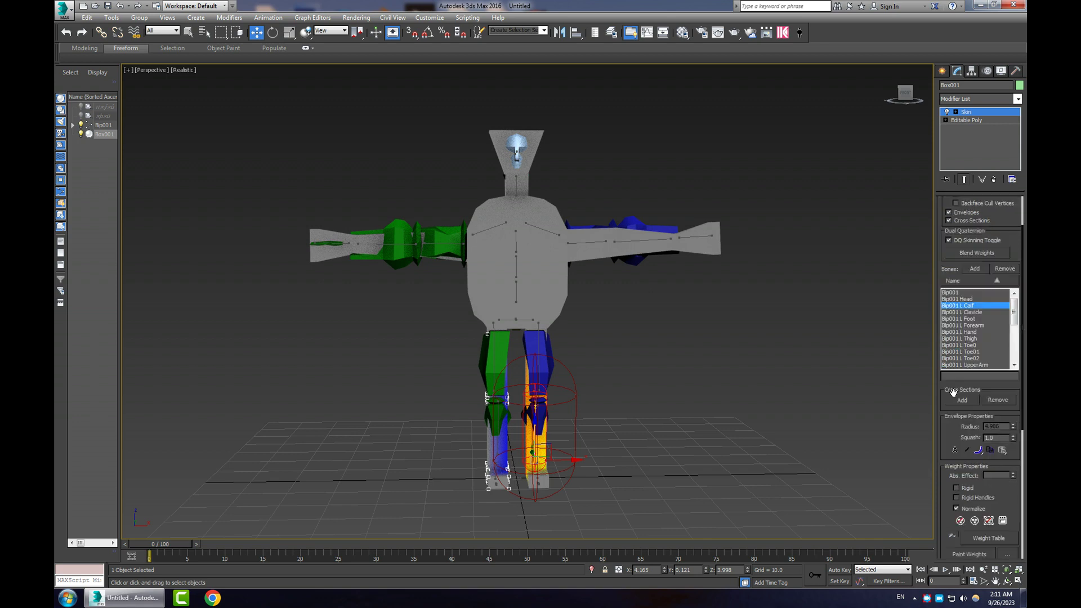
left_click(951, 491)
left_click(65, 41)
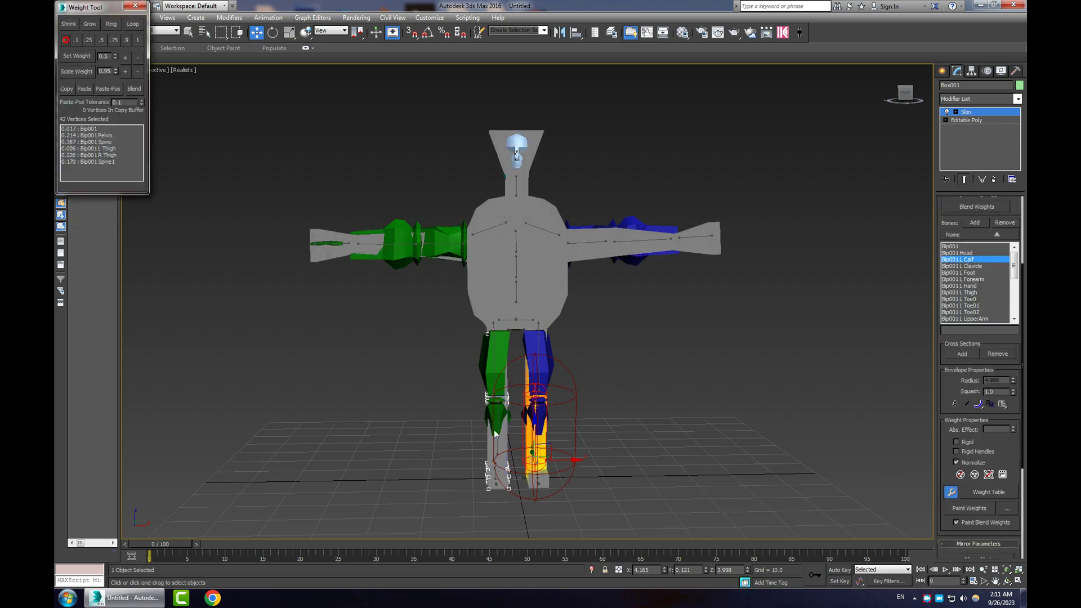
Step: Set the right-leg vertices' weight to 0 for the Bip001 L Foot and Bip001 L Thigh bones, and deselect the vertices
left_click_drag(943, 392, 946, 426)
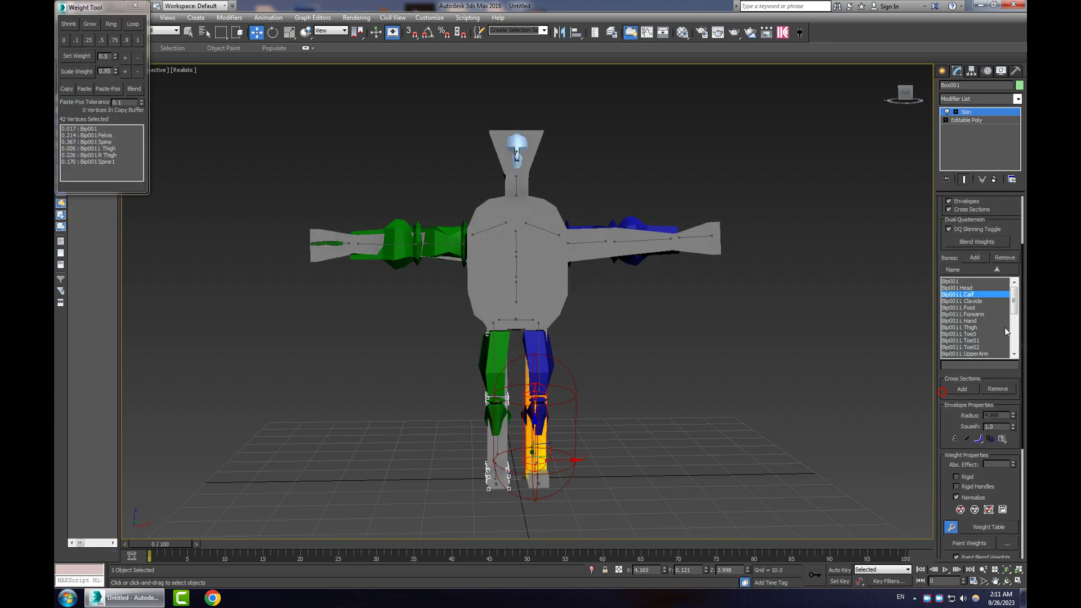
left_click(964, 301)
left_click(961, 308)
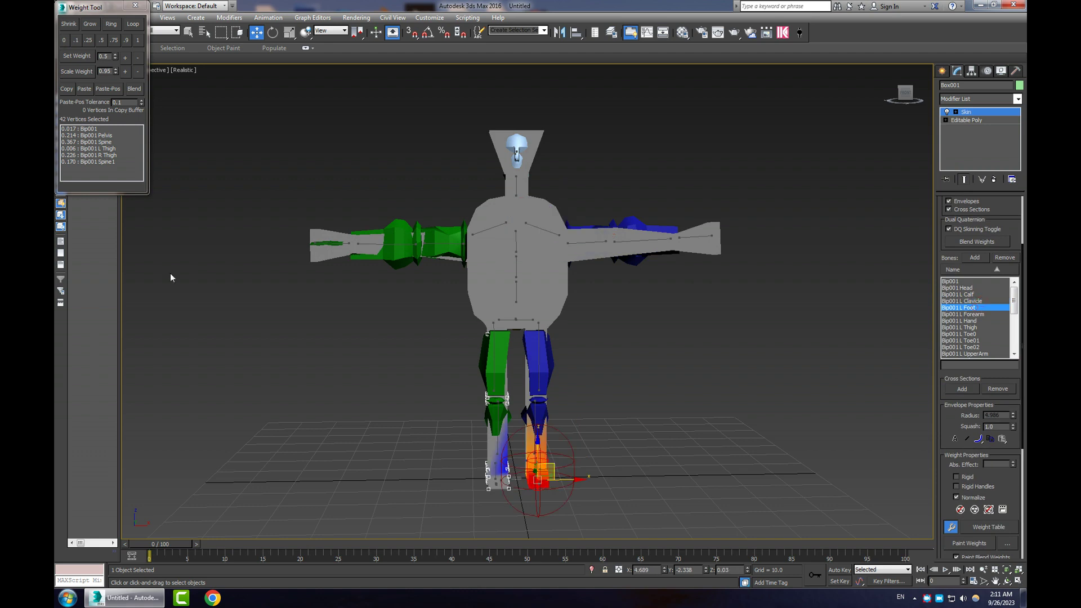
left_click(65, 40)
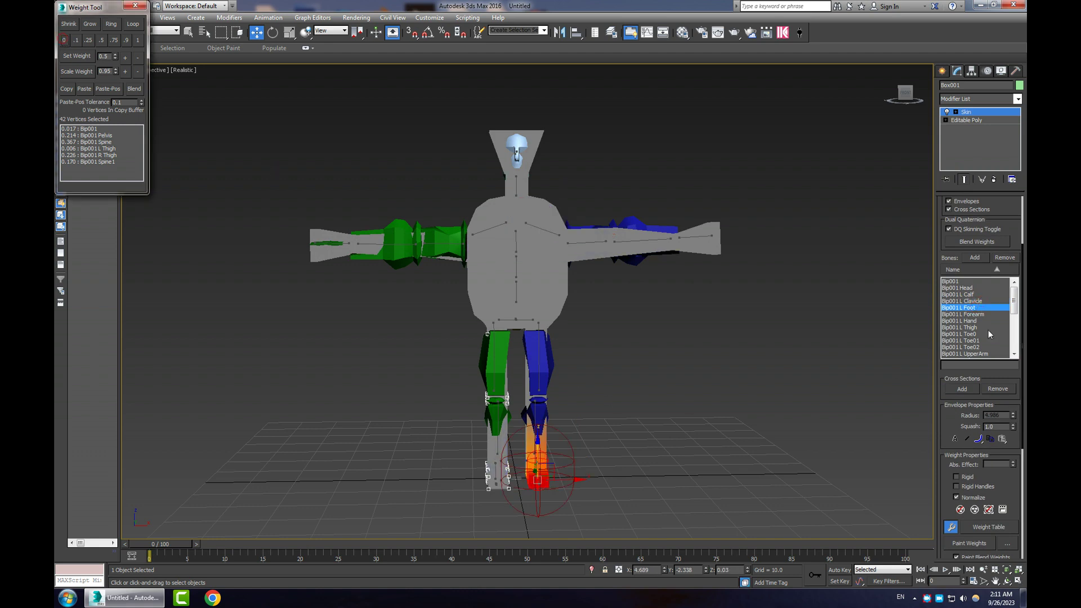
left_click(964, 314)
left_click(974, 294)
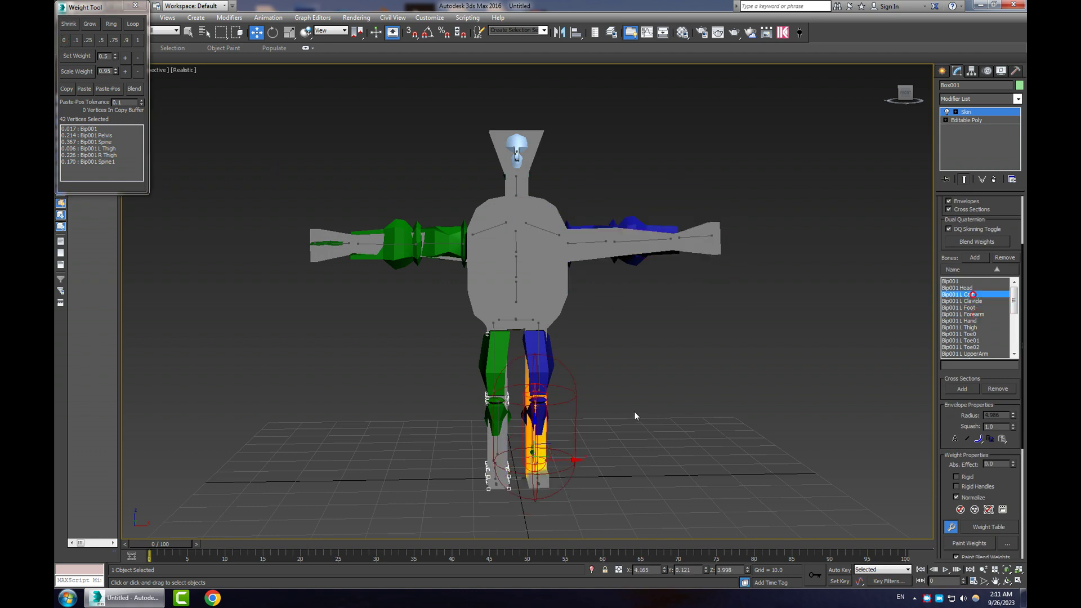
left_click(540, 374)
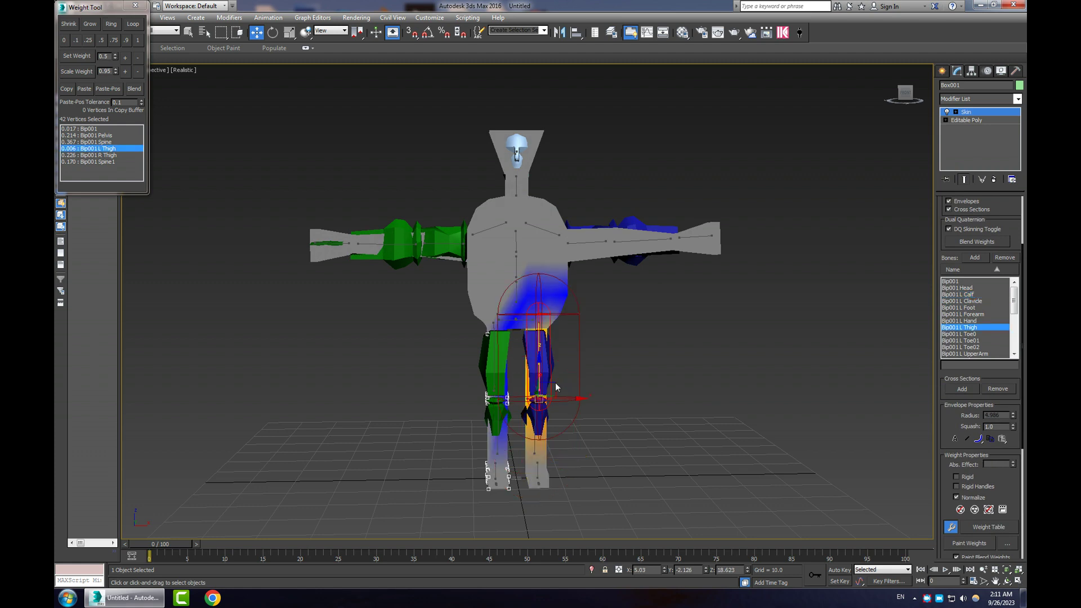
left_click(63, 40)
left_click(261, 373)
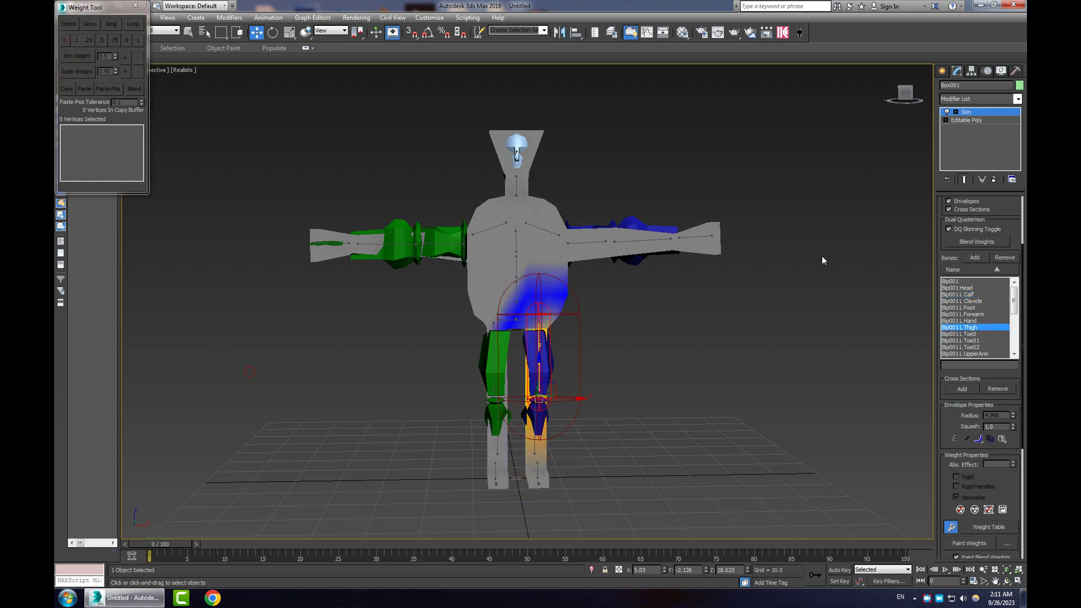
Step: Set the left-leg vertices' weight to 0 for the Bip001 R Foot, R Thigh and R Calf bones, and leave envelope editing
scroll(950, 228, "up", 5)
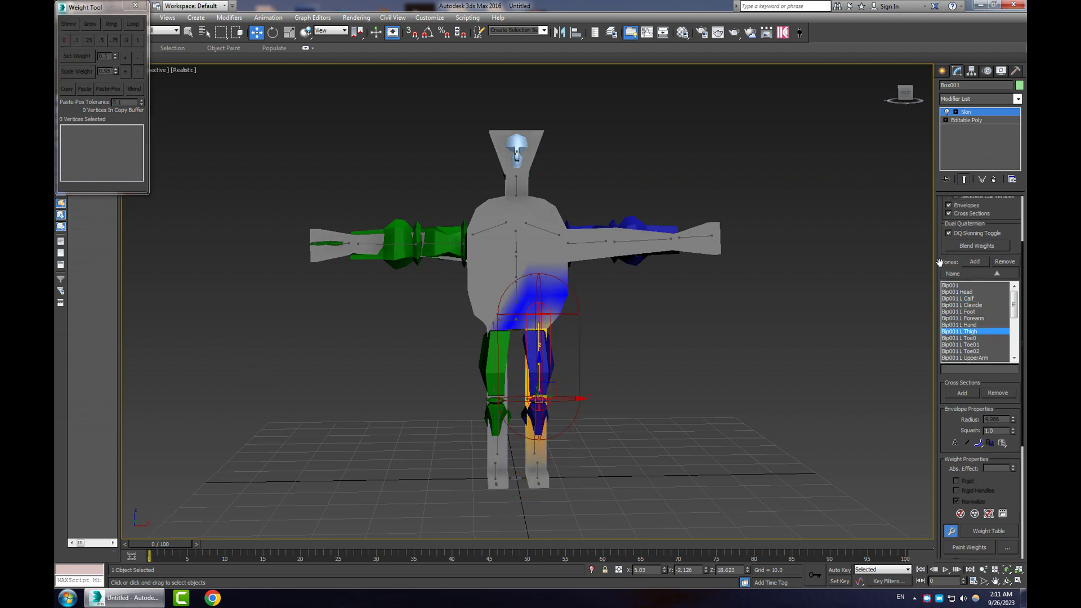
left_click(496, 465)
left_click(950, 235)
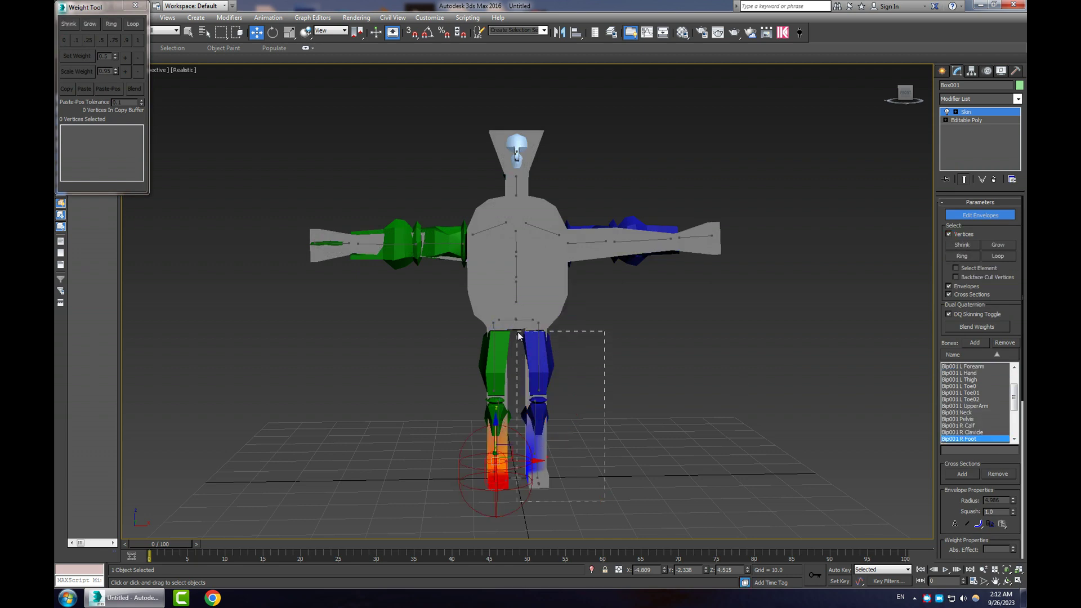
left_click_drag(520, 336, 518, 336)
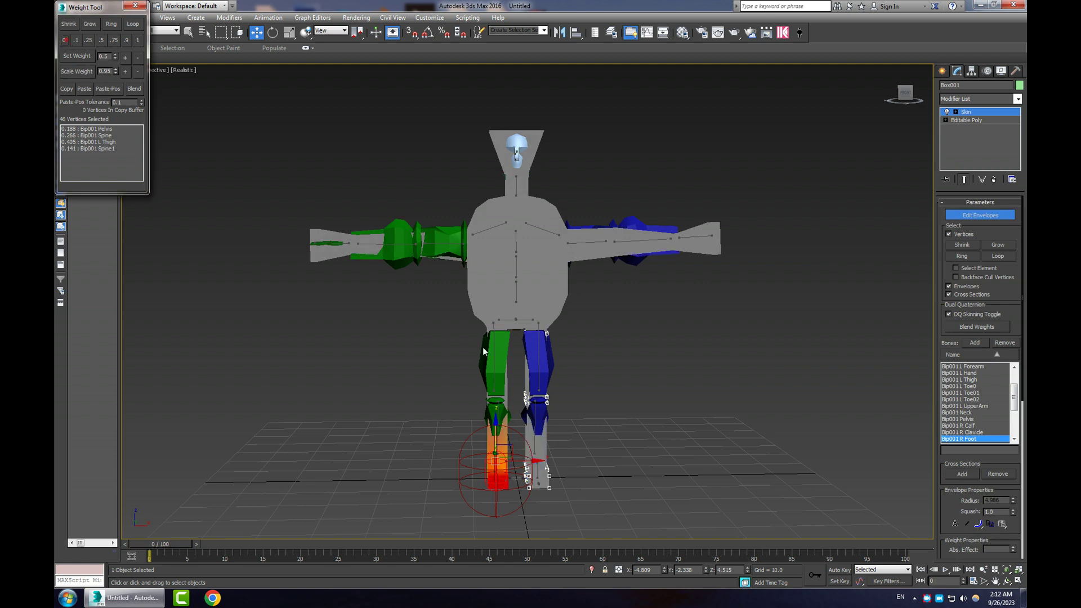
left_click(494, 375)
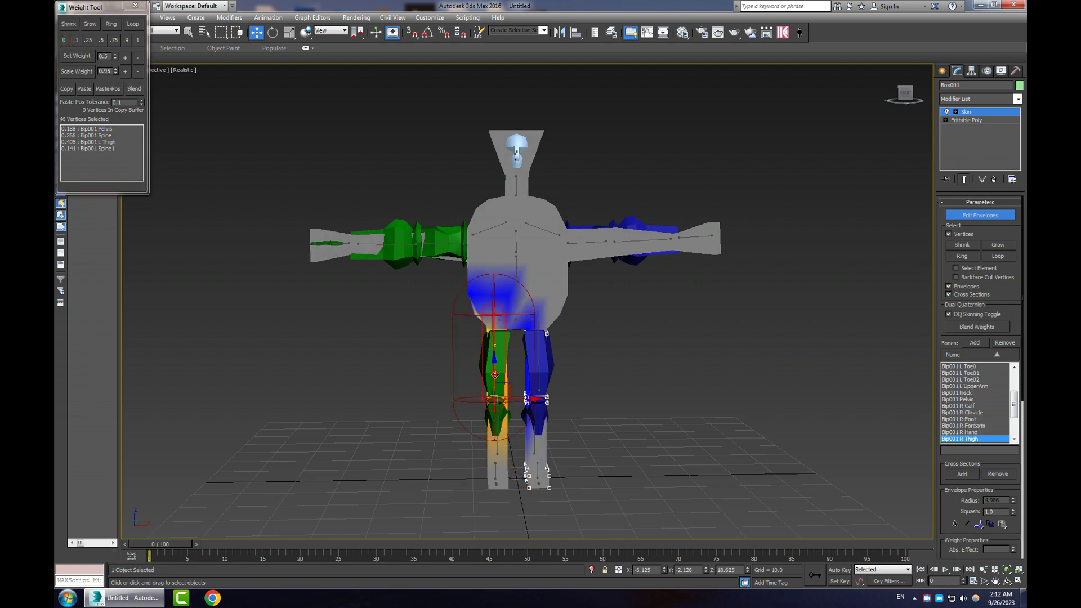
left_click(64, 41)
left_click(496, 447)
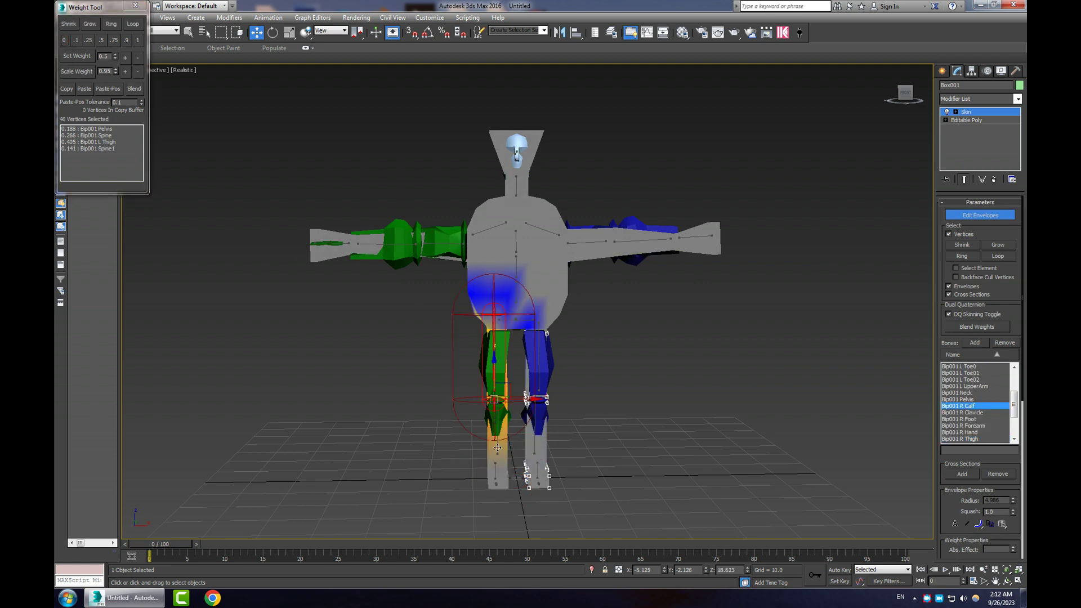
left_click(64, 40)
left_click(135, 6)
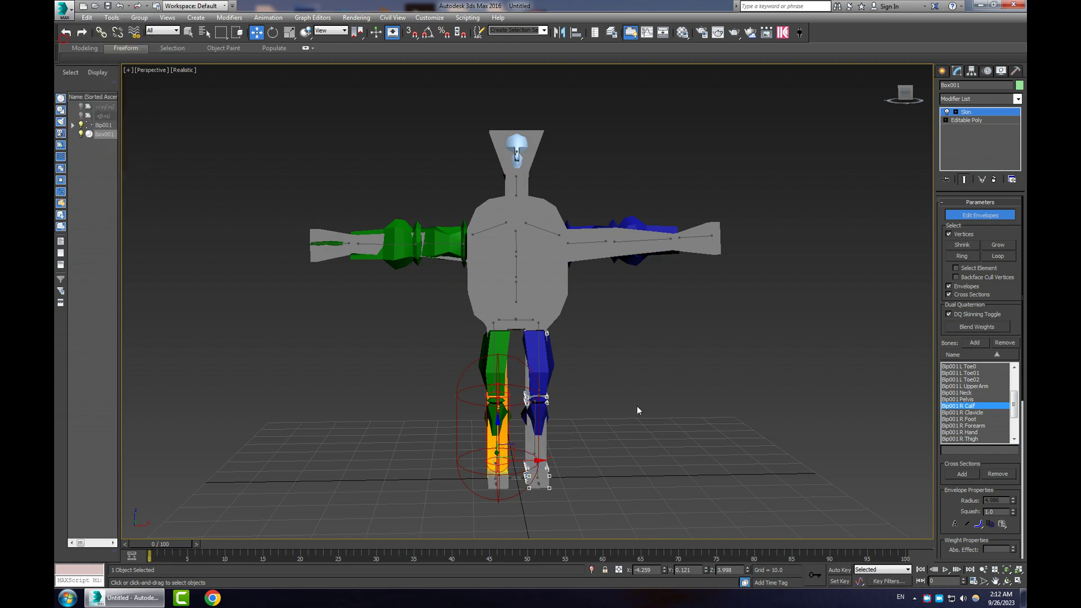
left_click(961, 215)
Step: Load the salsa_dancing (2).bip clip into the biped's Motion Flow Graph and apply it to the character
middle_click_drag(680, 419, 655, 420)
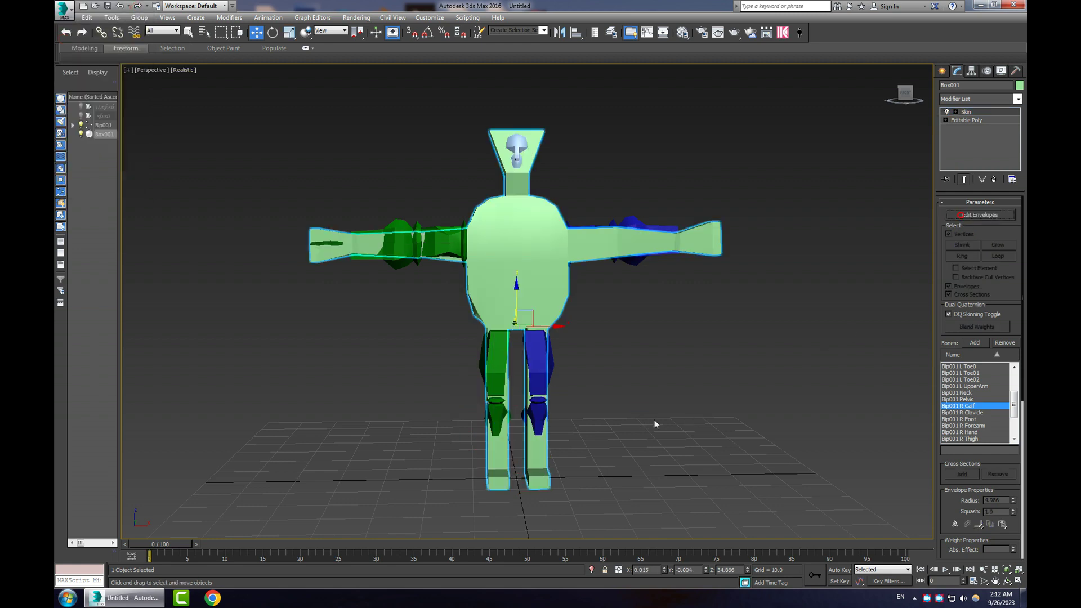
left_click(987, 72)
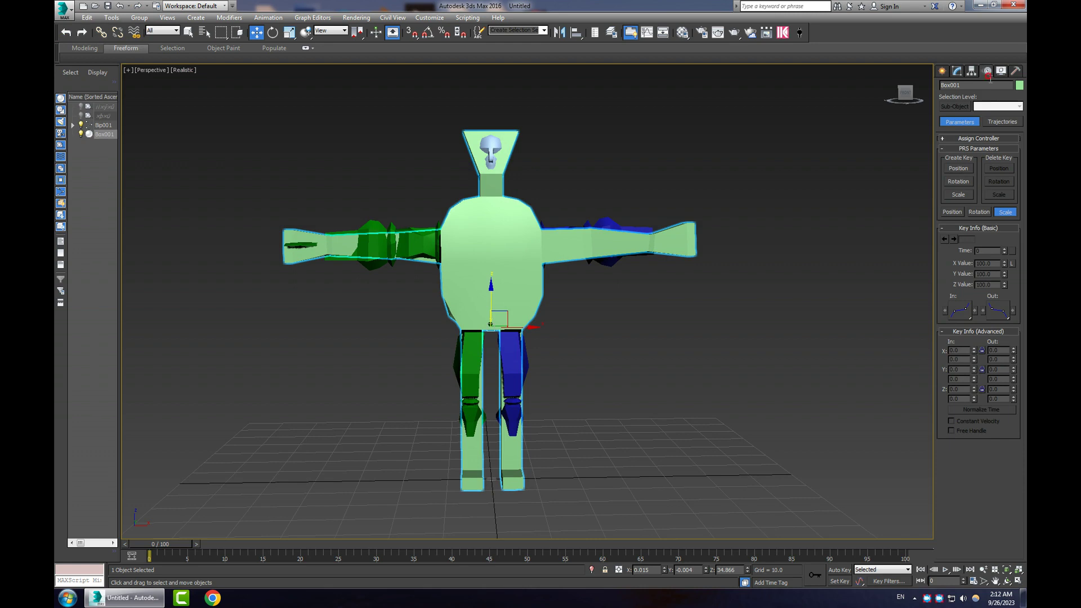
left_click(612, 229)
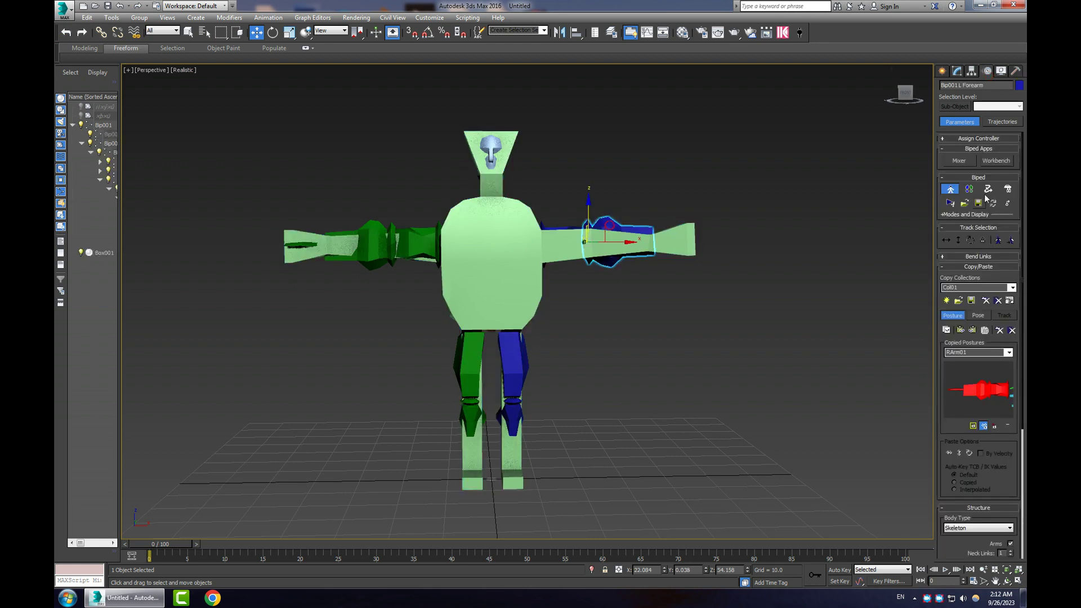
left_click(989, 190)
left_click(992, 242)
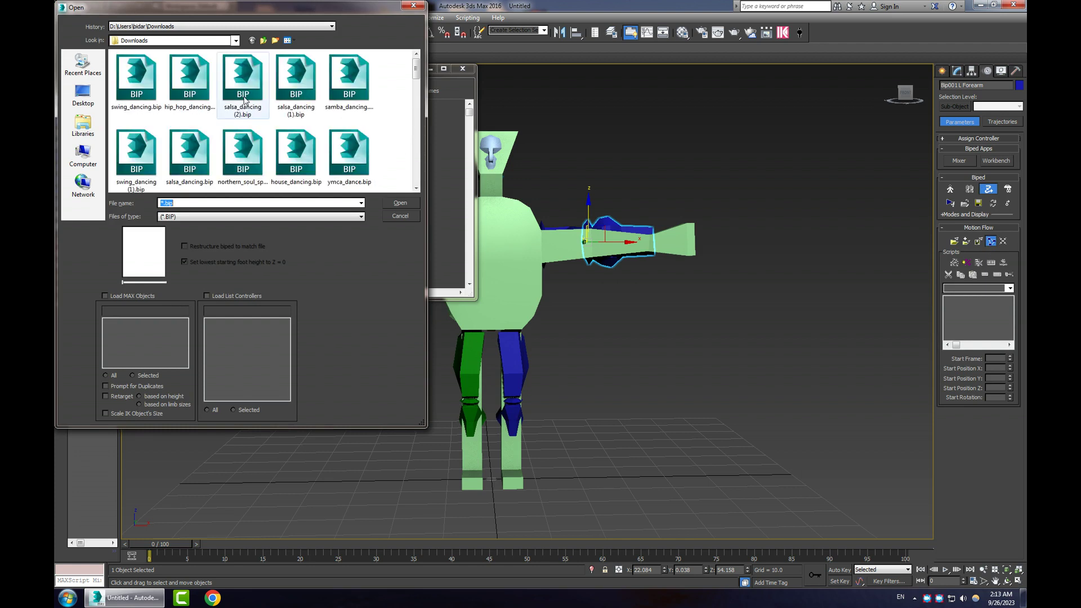
double_click(243, 93)
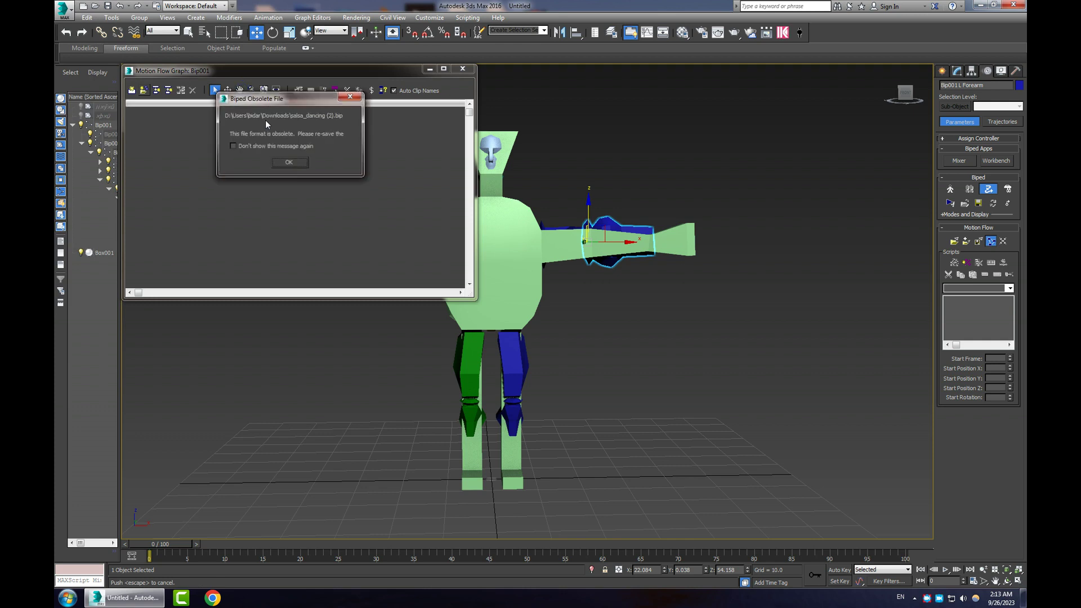
left_click(290, 162)
left_click(186, 119)
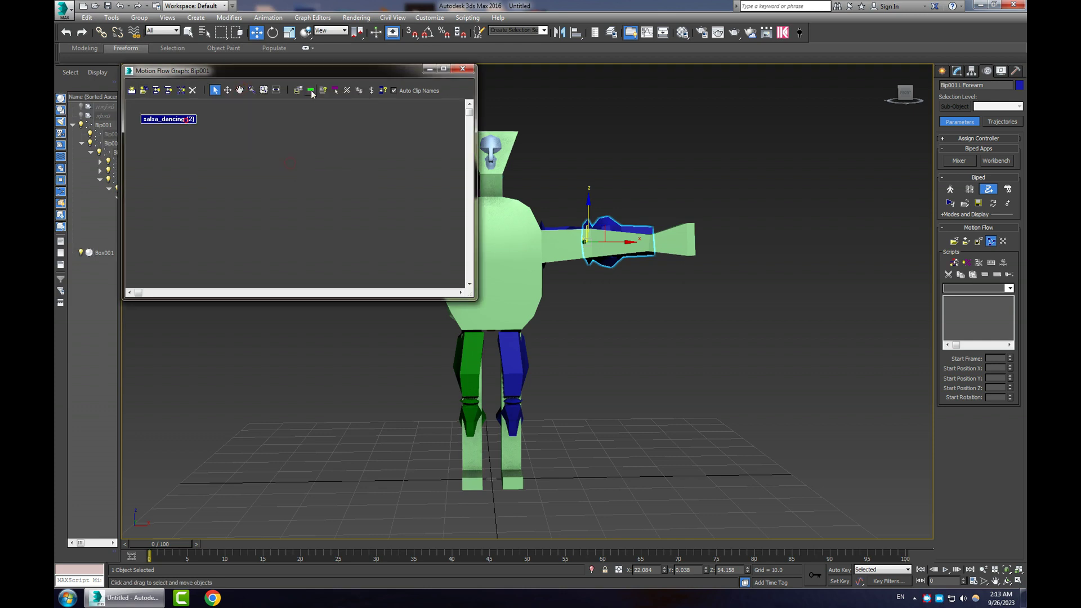
left_click(310, 90)
left_click(463, 69)
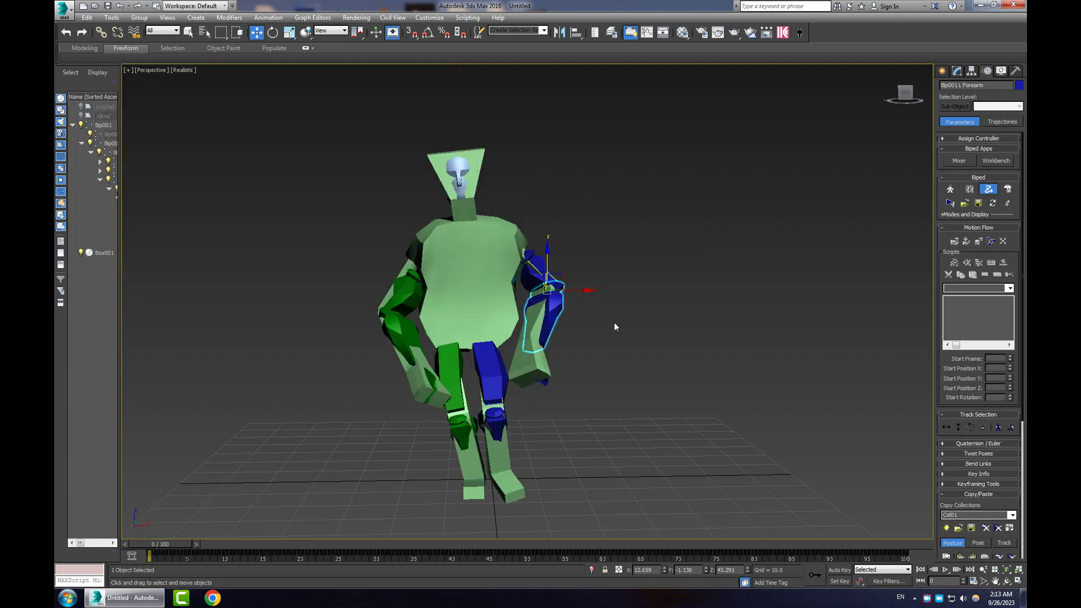
middle_click_drag(582, 347, 553, 339)
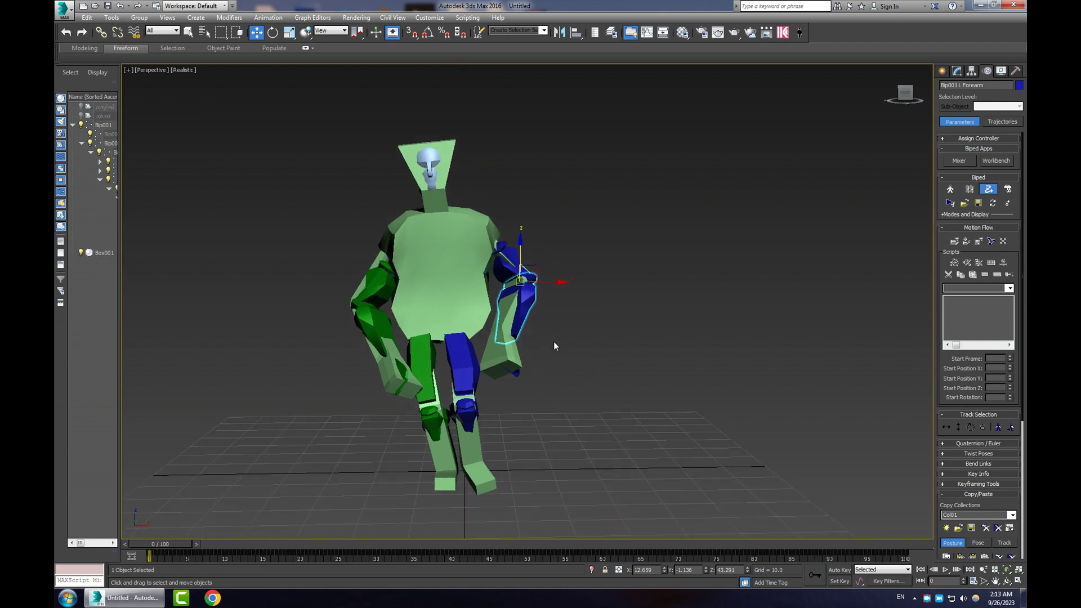
Step: Select the entire Bip001 hierarchy by name, including all leg and arm bones, and hide the selected bones so only the mesh shows
left_click(204, 32)
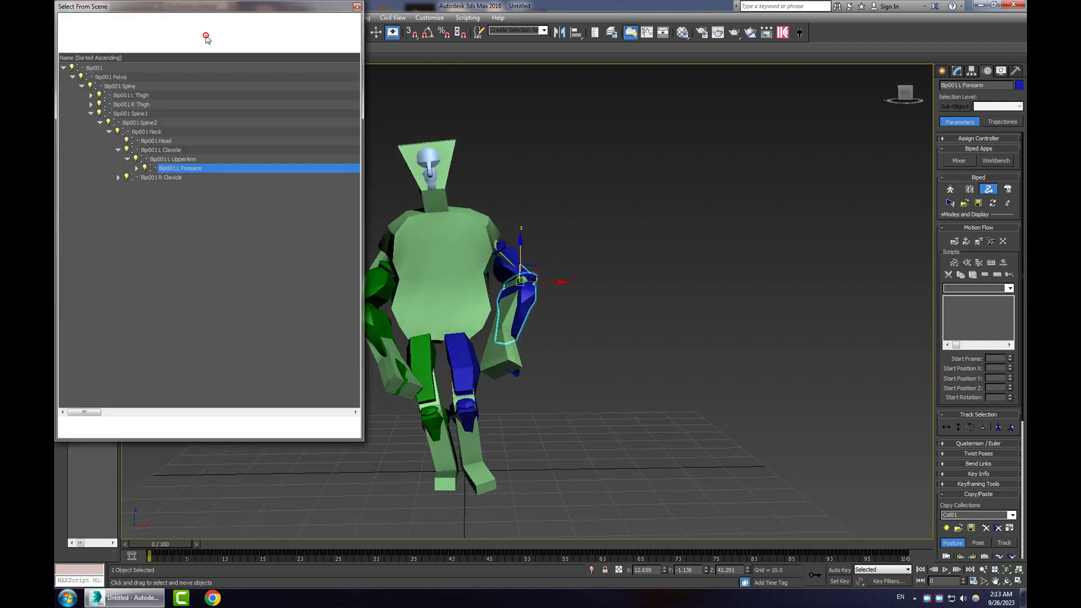
left_click(118, 178)
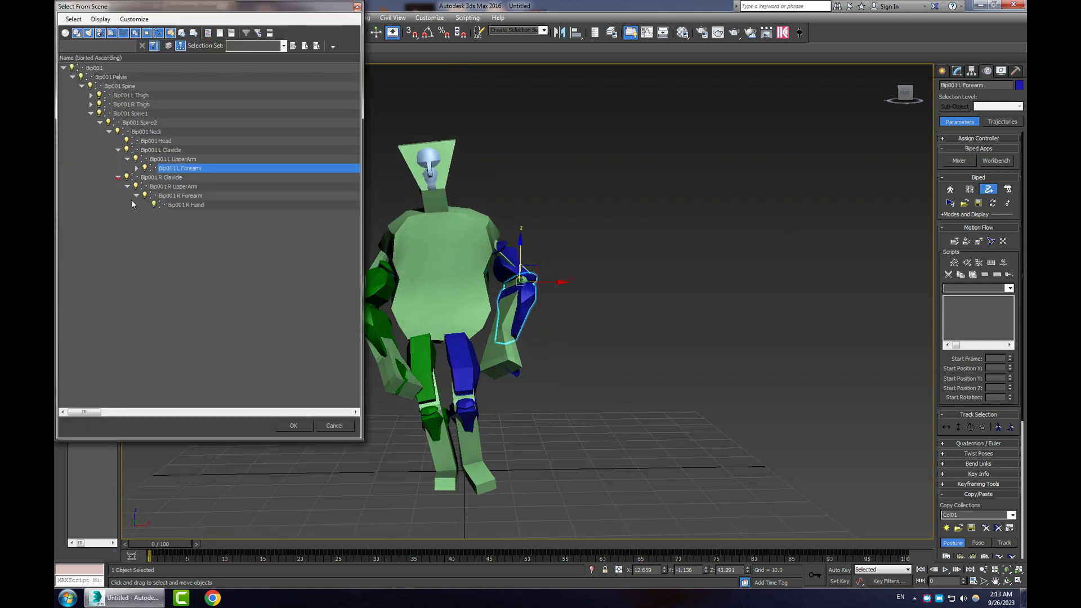
left_click(137, 167)
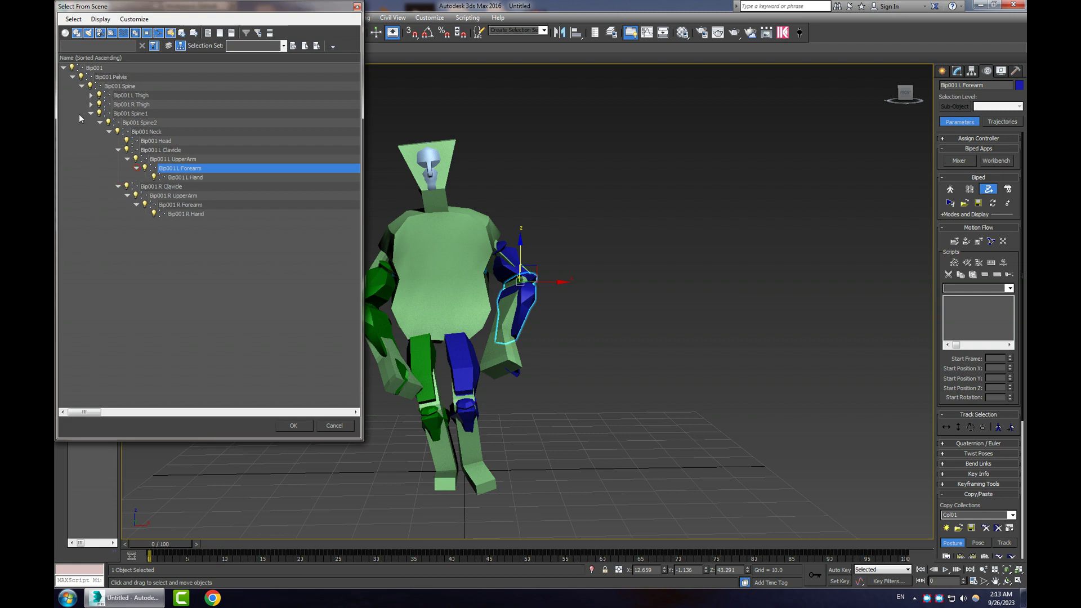
left_click(91, 105)
left_click(91, 95)
left_click(95, 68)
left_click(184, 305, "shift")
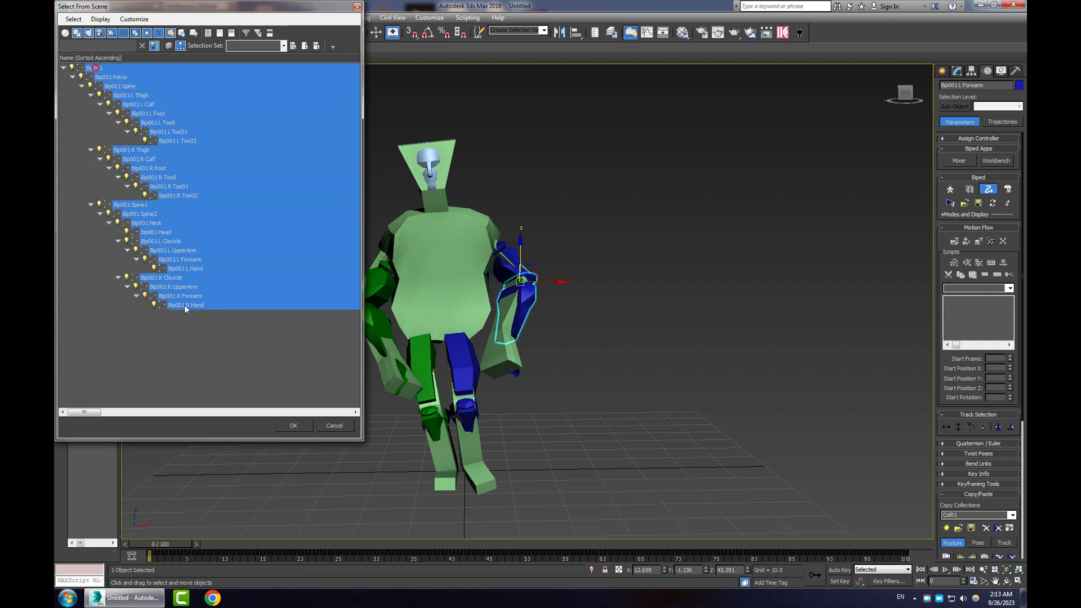
left_click(292, 425)
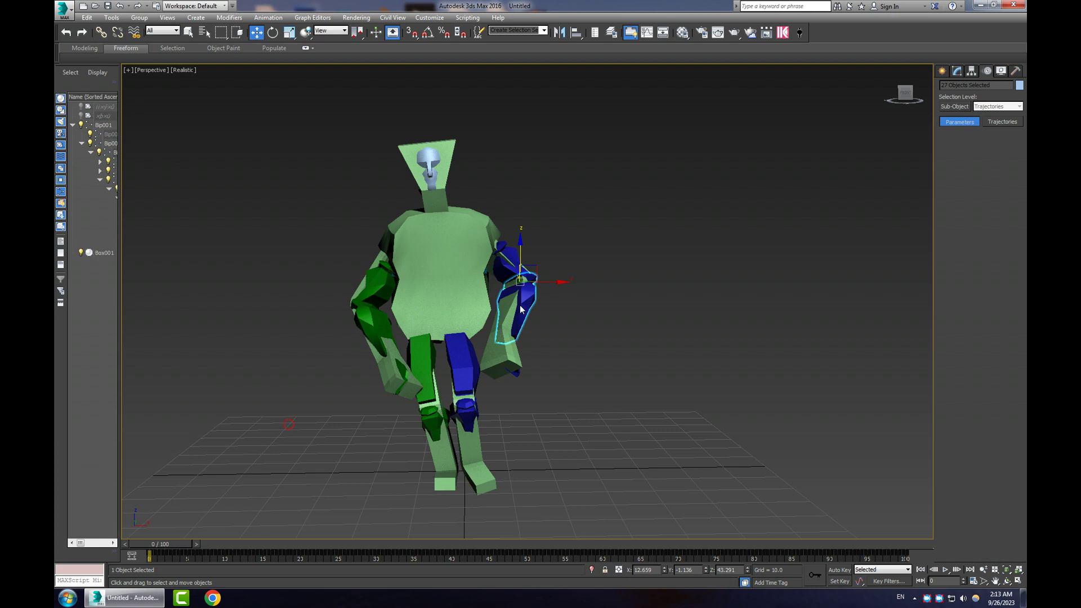
right_click(520, 291)
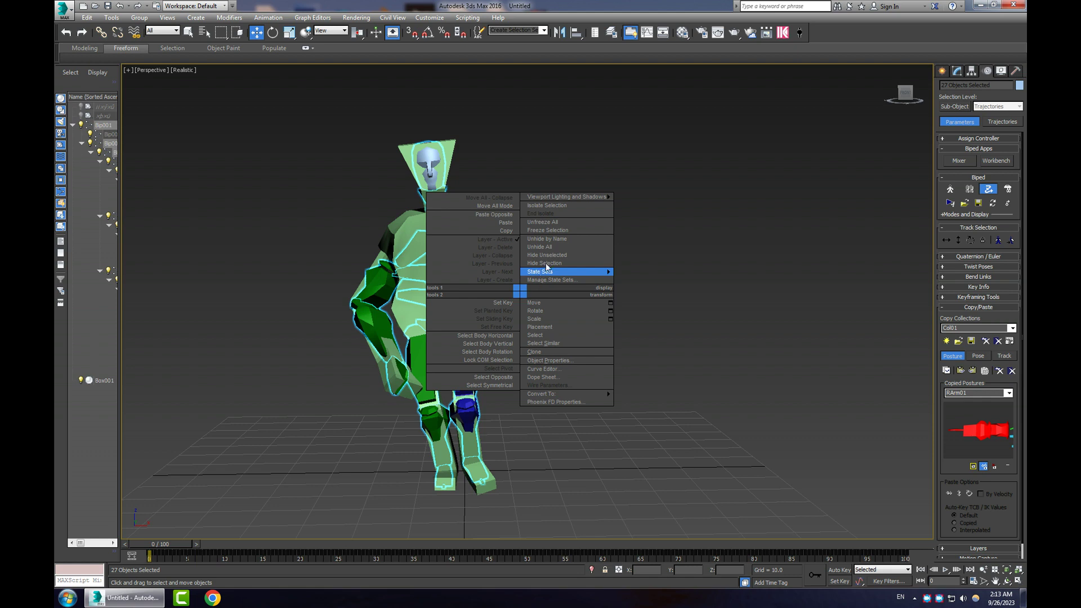
left_click(546, 264)
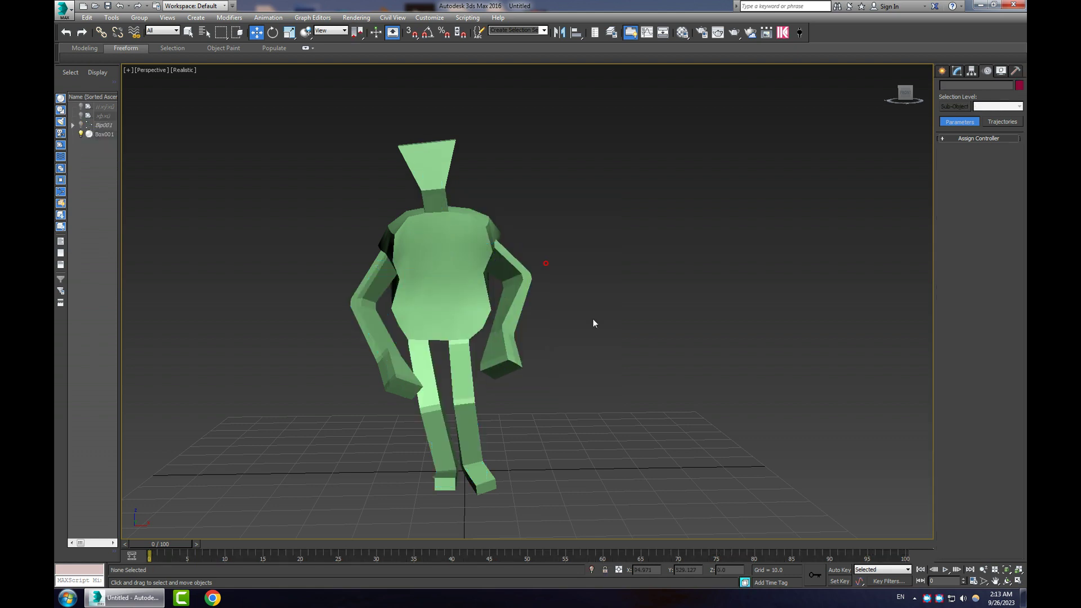
Step: Set the animation's end time to 500 frames in the time configuration
middle_click_drag(582, 398, 560, 374, "alt")
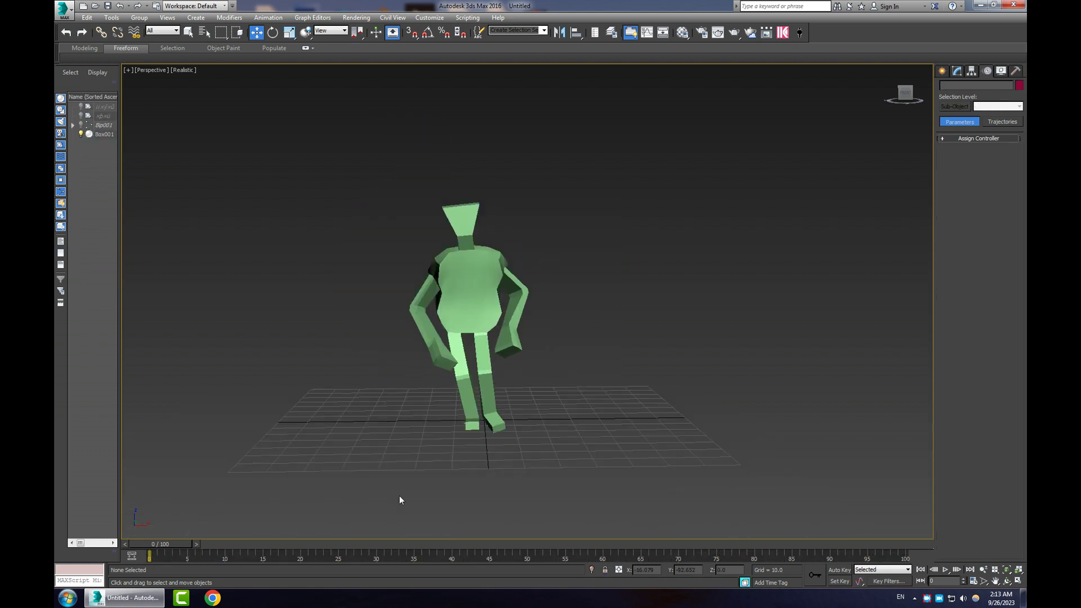
left_click(974, 582)
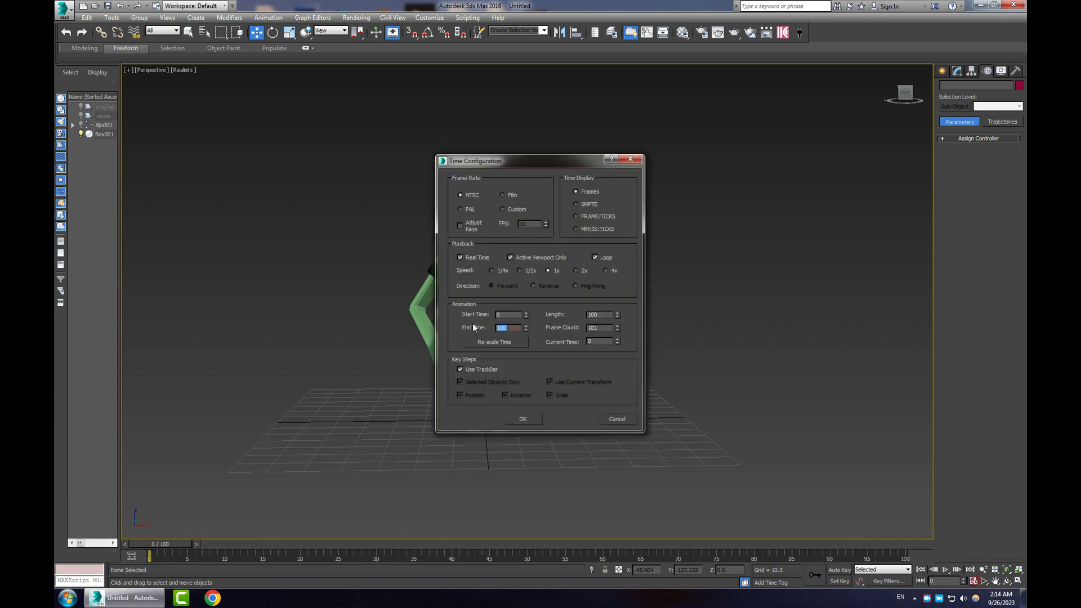
left_click(524, 419)
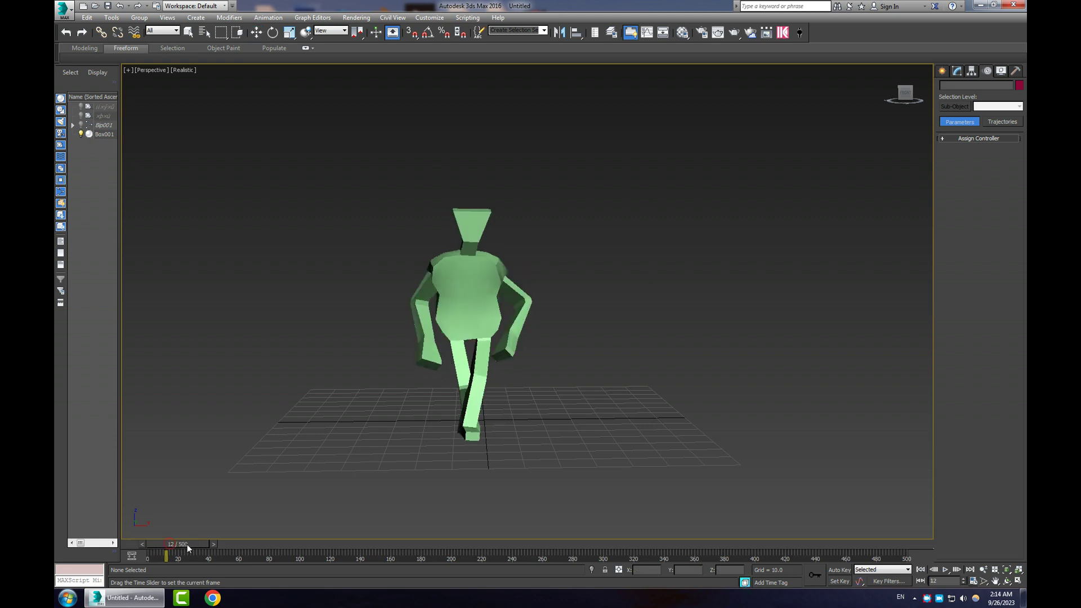
Step: Scrub through the timeline and back to frame 0, and play the dance animation in the perspective view
left_click_drag(218, 550, 711, 537)
left_click_drag(640, 548, 153, 556)
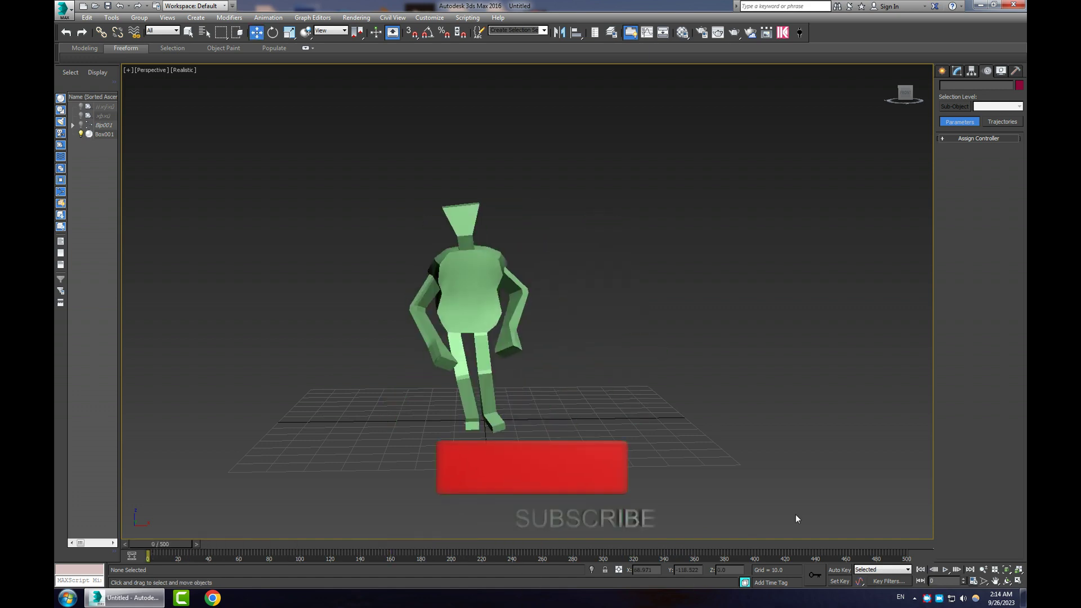
left_click(945, 570)
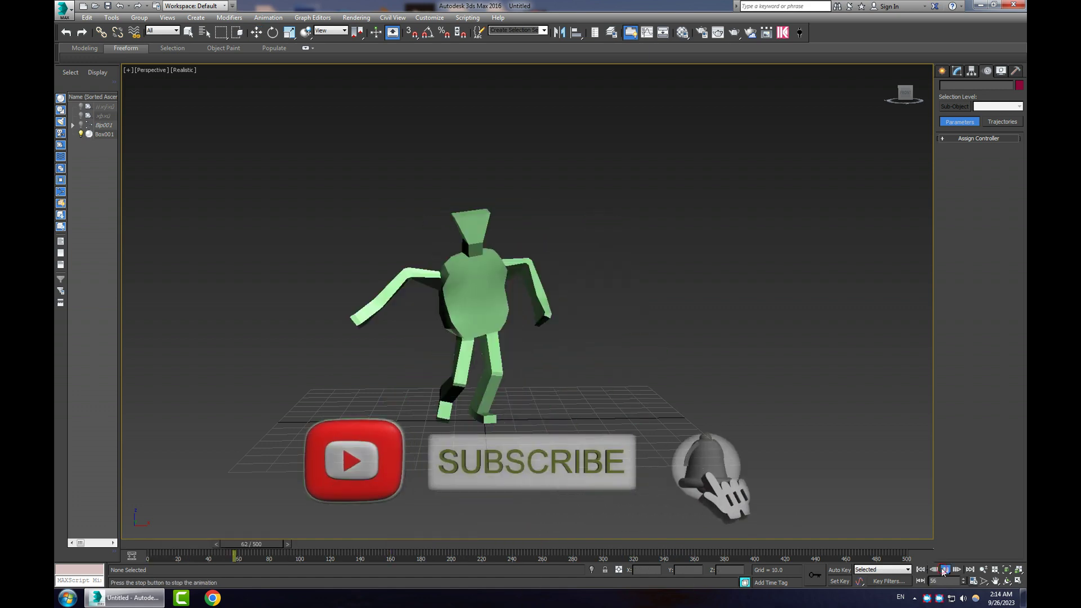